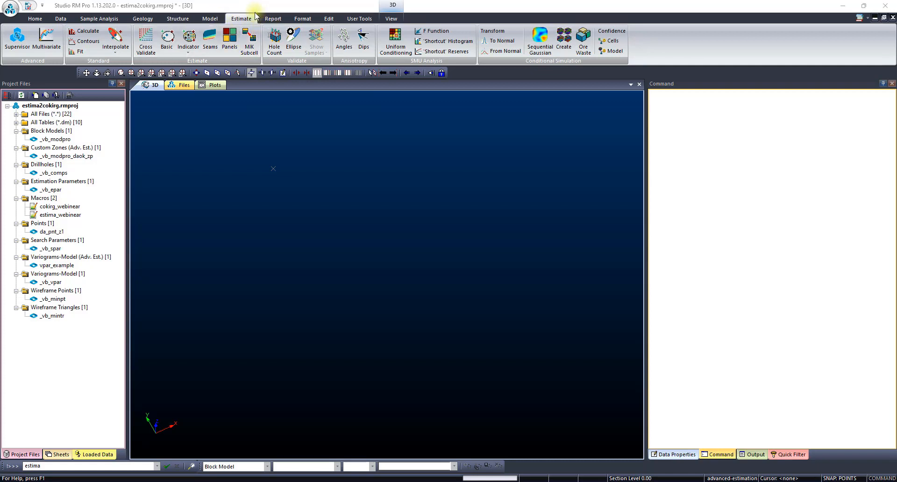
- Look at the setup dialogs for multivariate Advanced Estimation and Grade Estimation (ESTIMATE), closing each without changes
click(46, 40)
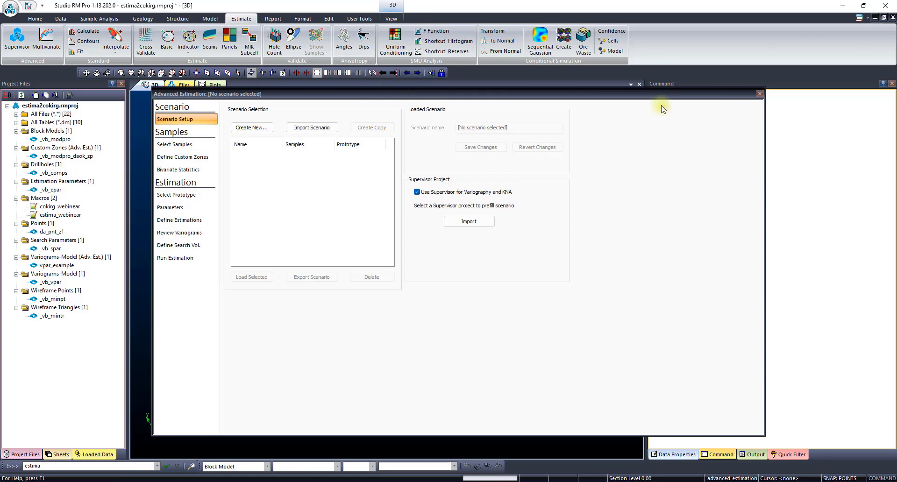
click(760, 94)
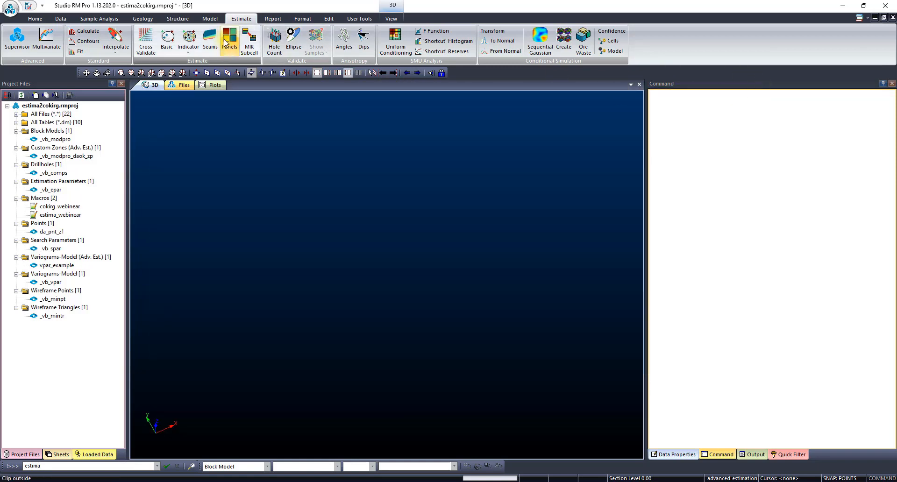
click(115, 37)
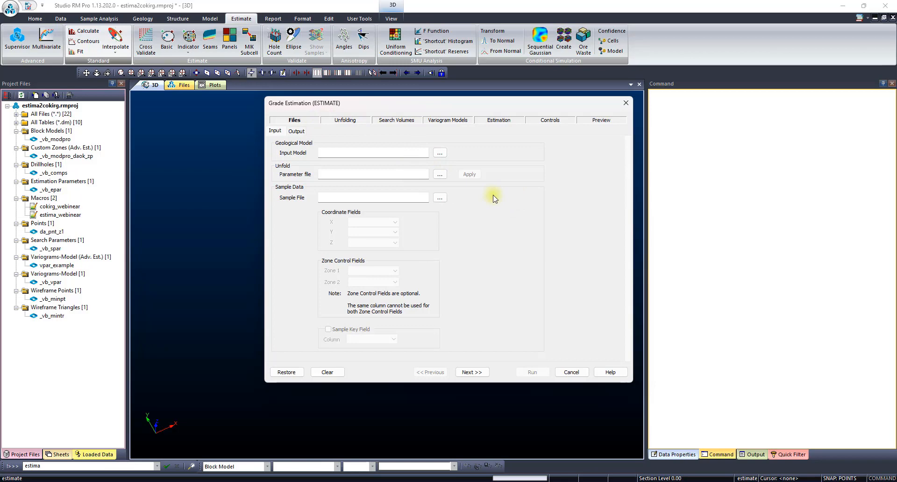
click(626, 103)
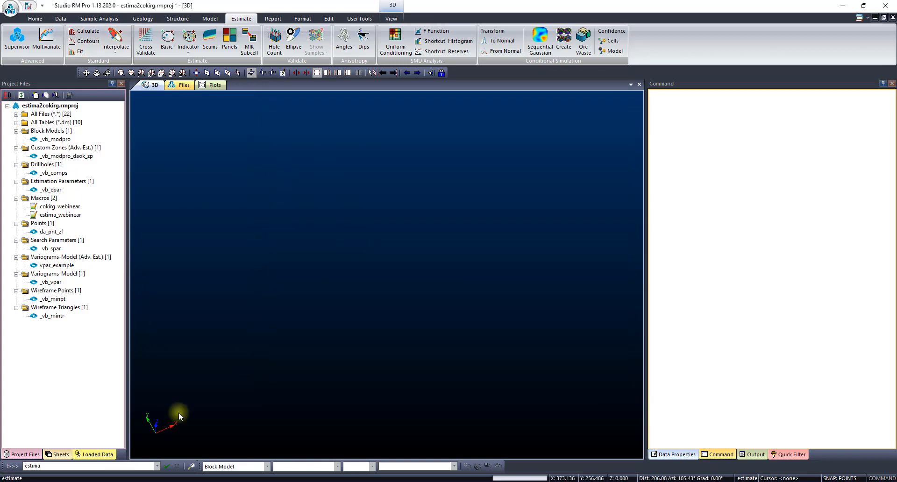
- Run the estima command to view its input and output file settings, and close it without processing
double_click(50, 466)
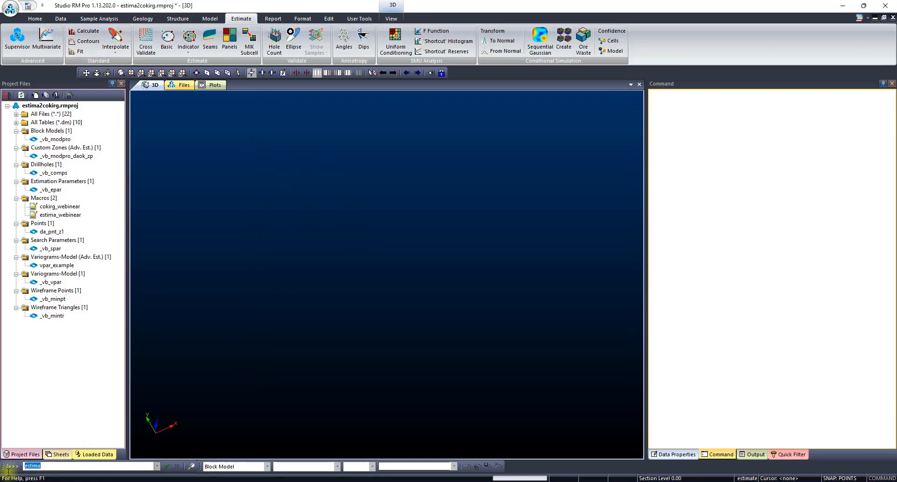
key(Return)
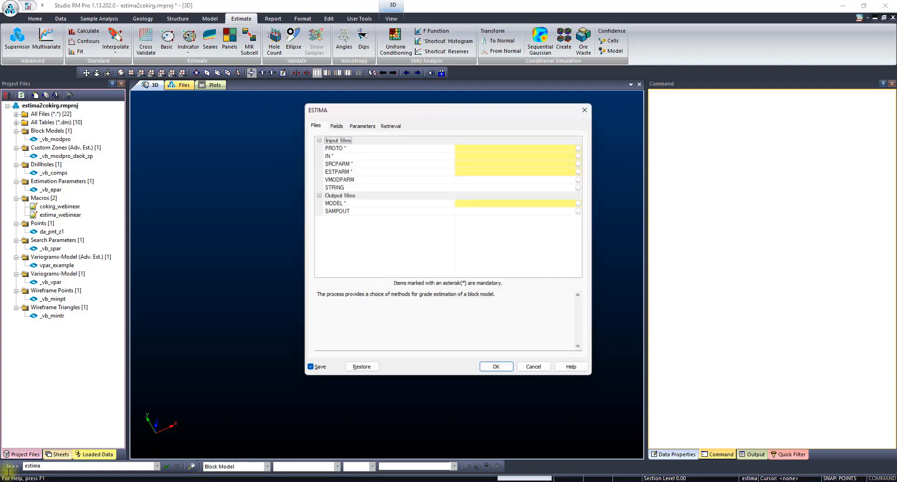
click(586, 109)
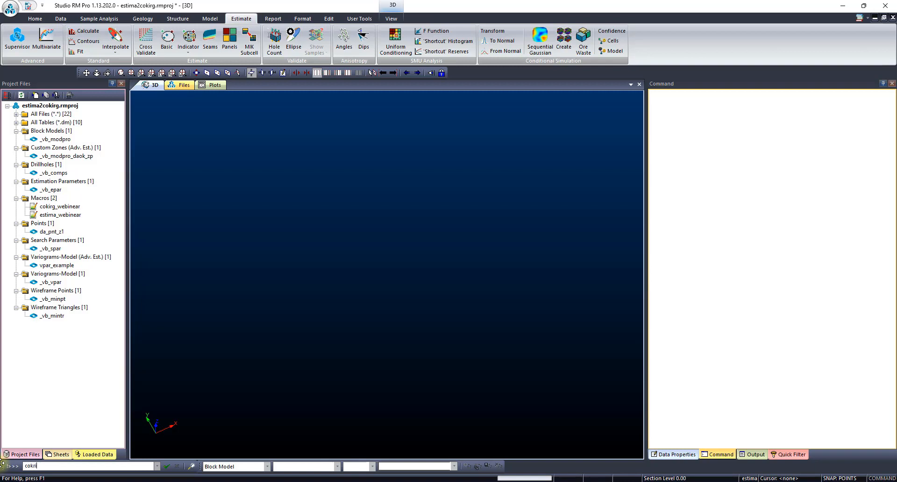
- Run the cokrig command to view its input and output file settings, and close it without processing
key(Return)
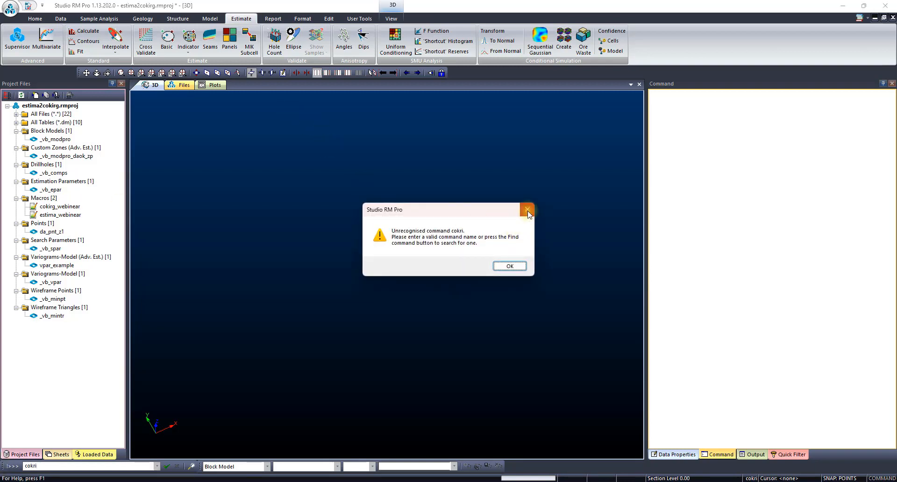
click(528, 210)
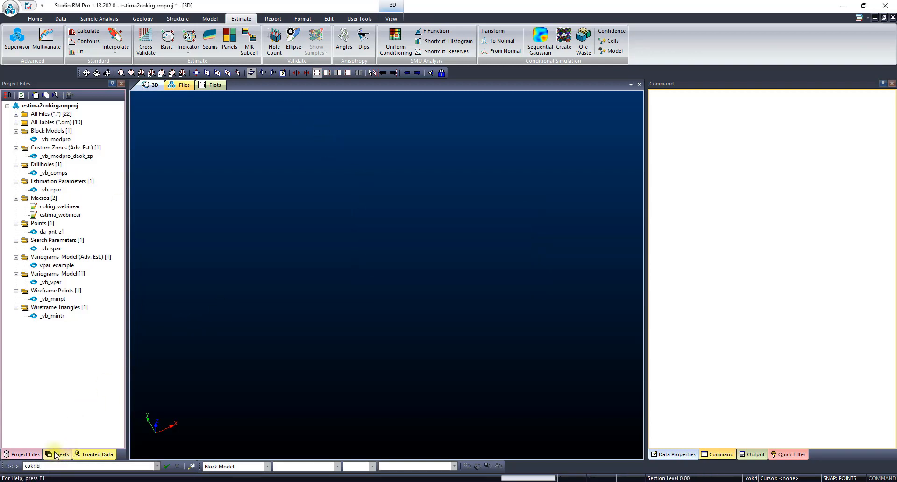
key(Return)
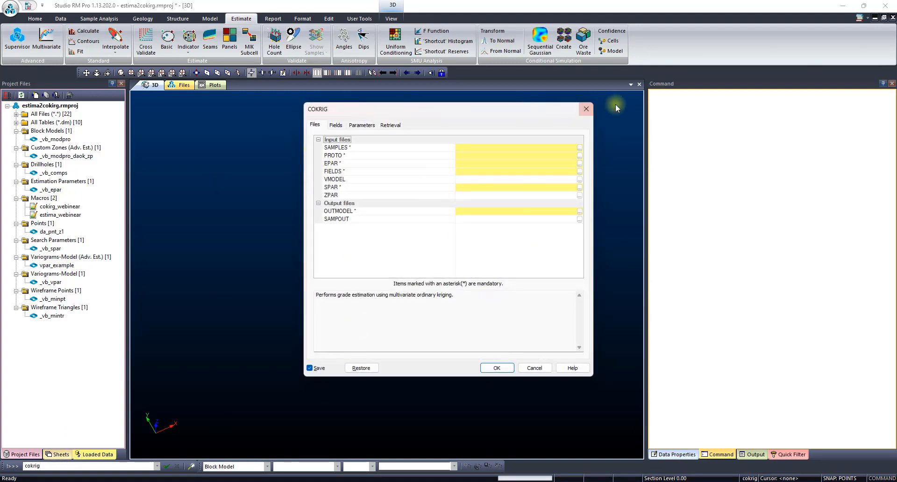
click(587, 108)
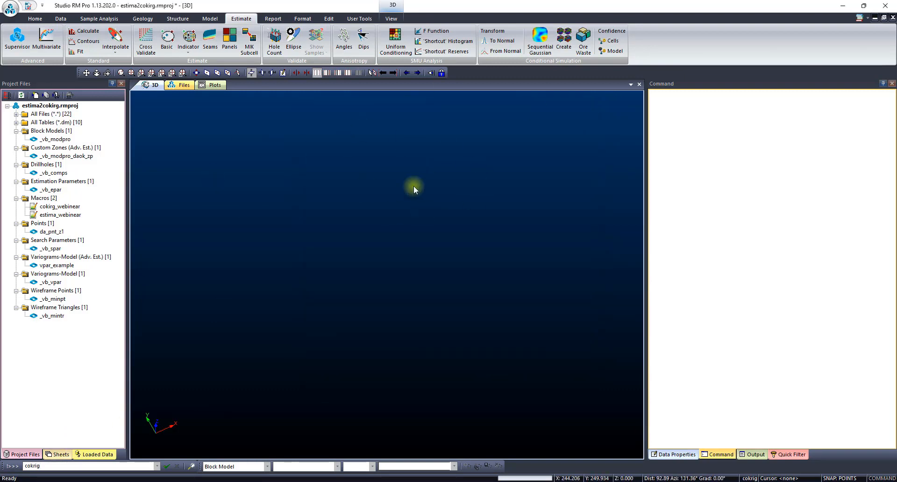
- Create a multivariate Advanced Estimation scenario, name it estima2cokrig, and save it
click(47, 41)
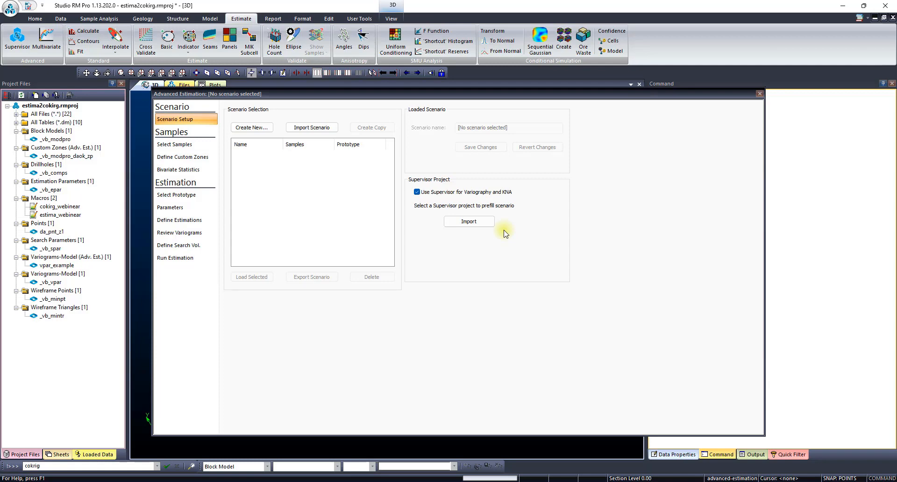
click(517, 261)
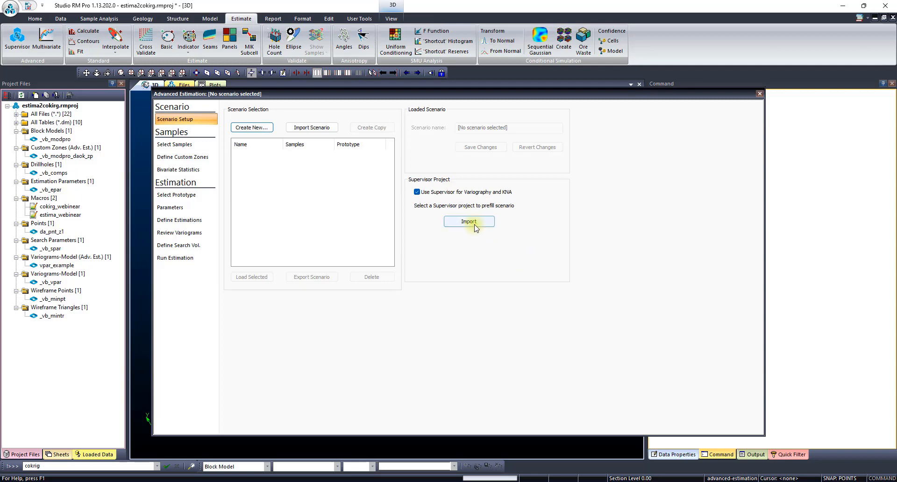
click(253, 128)
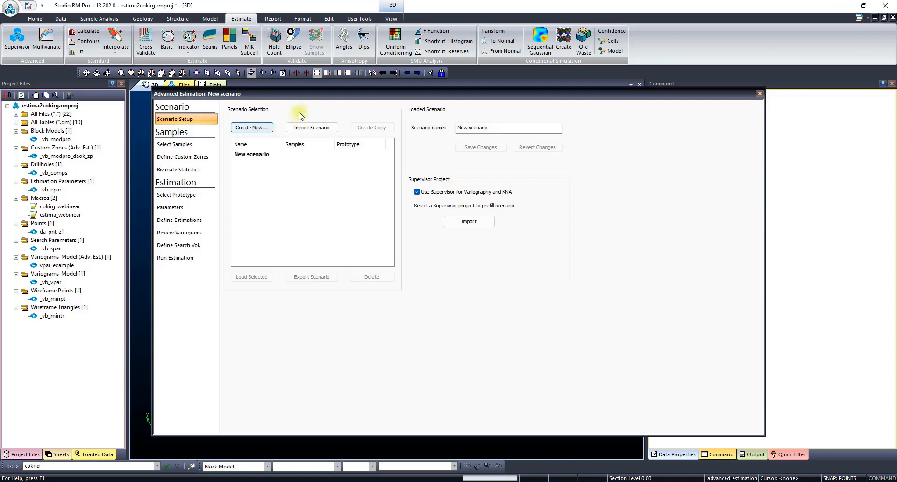
drag(524, 131, 321, 126)
key(BackSpace)
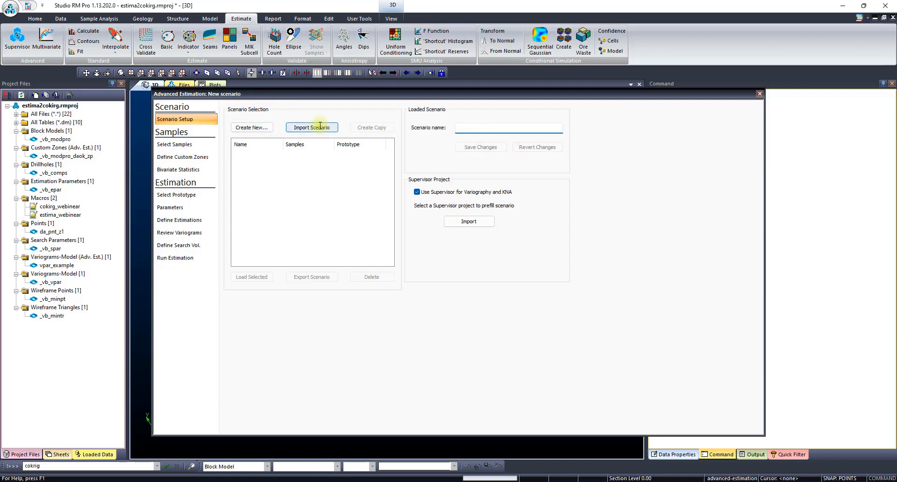
text(estima2cokrig)
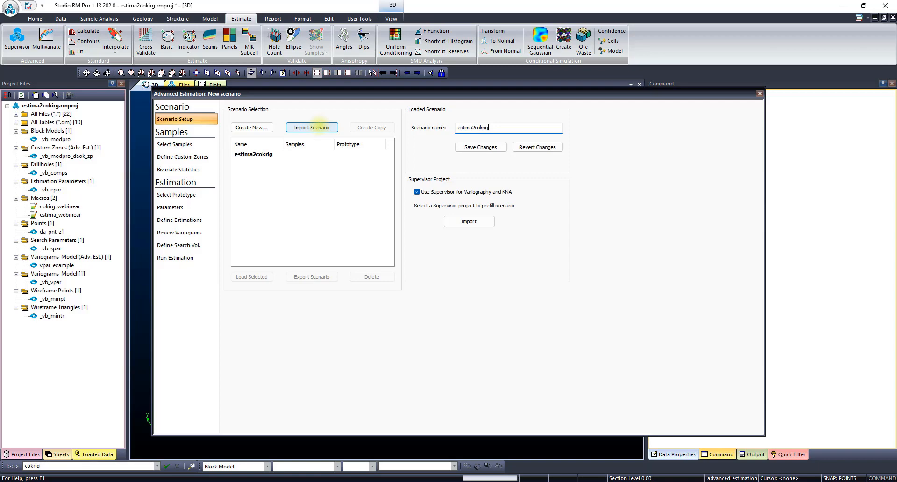
click(480, 148)
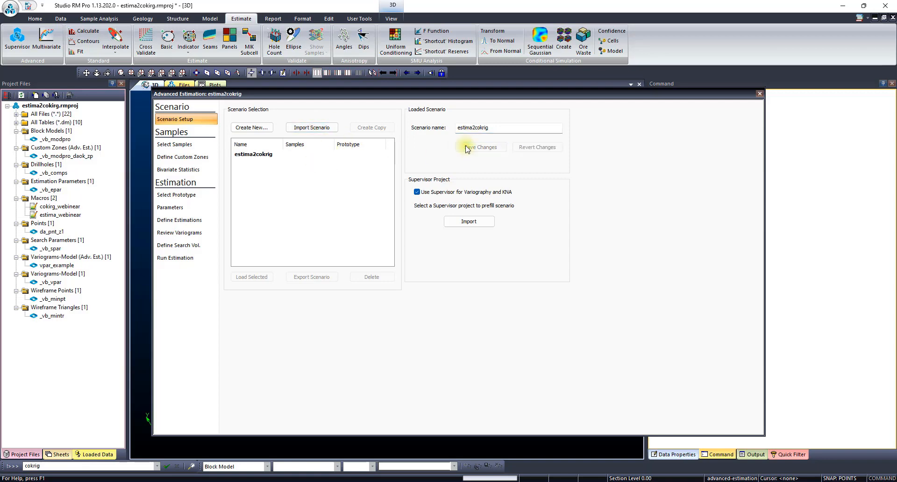
- Assign the _vb_comps drillhole file as the scenario's input samples
click(199, 146)
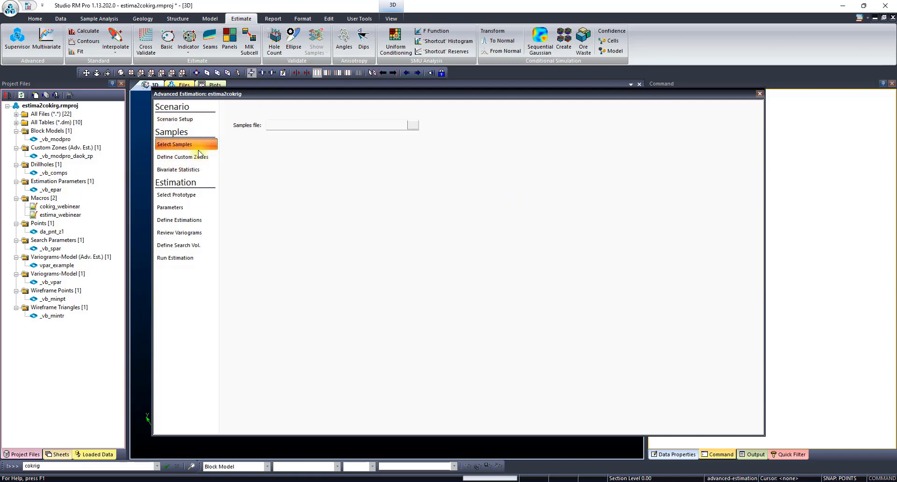
click(413, 125)
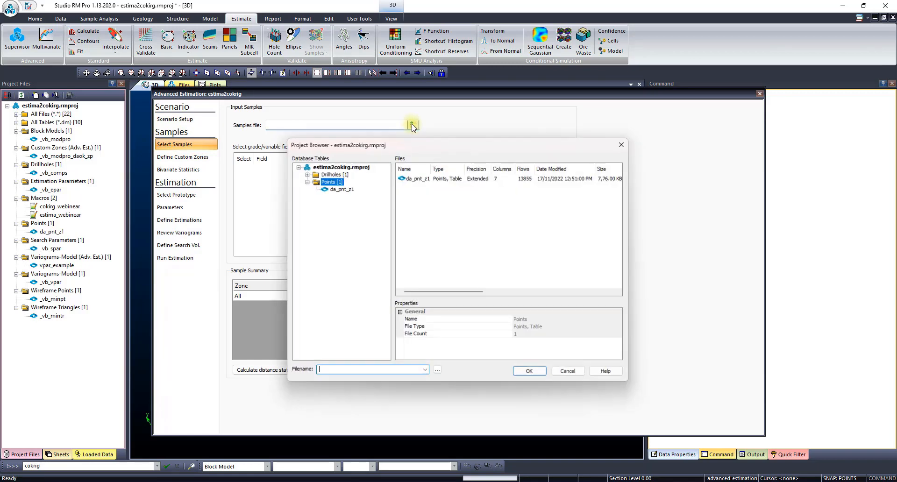
click(304, 181)
click(305, 173)
double_click(348, 182)
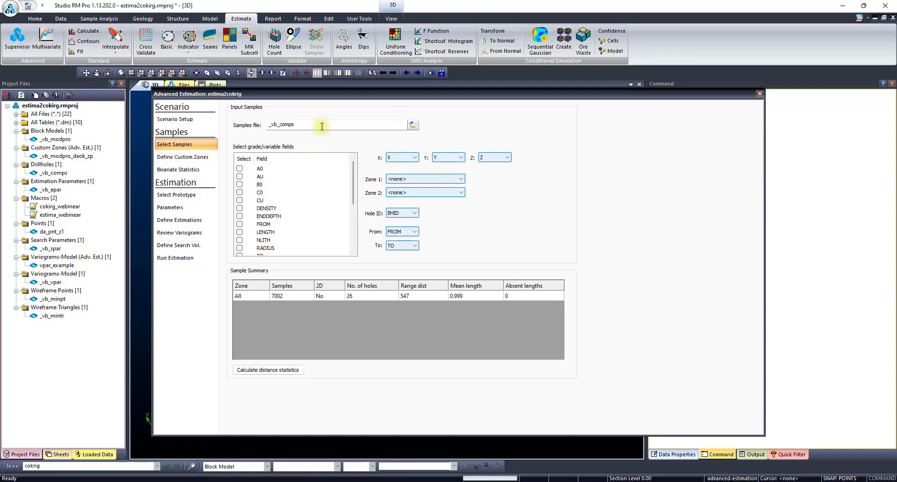
- Select AU and CU as the grade fields and set Zone 1 to ZONE
click(240, 176)
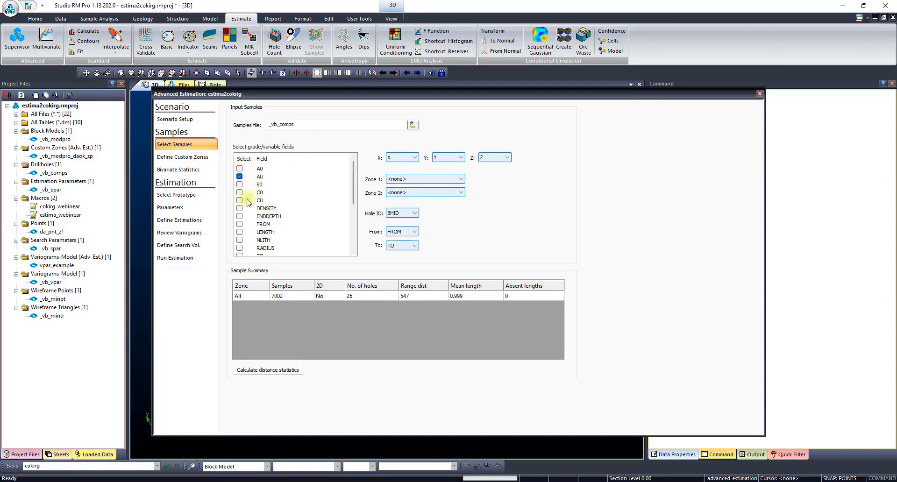
click(435, 179)
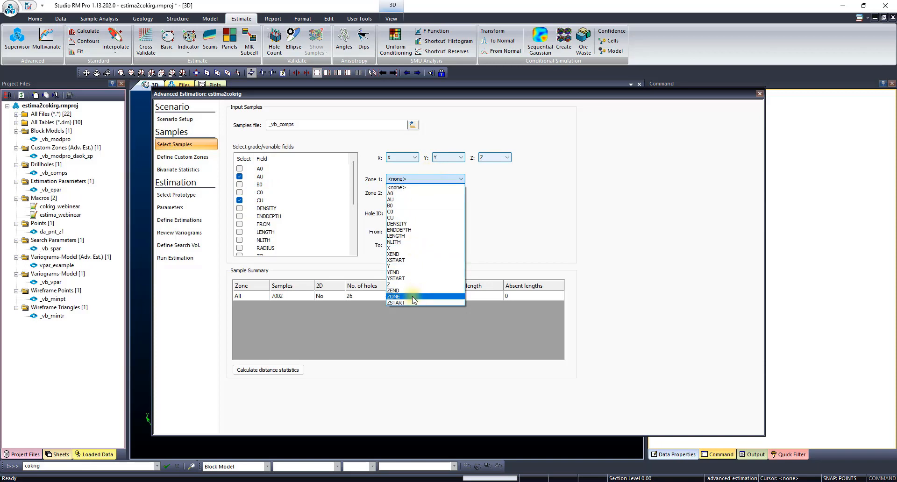
click(412, 297)
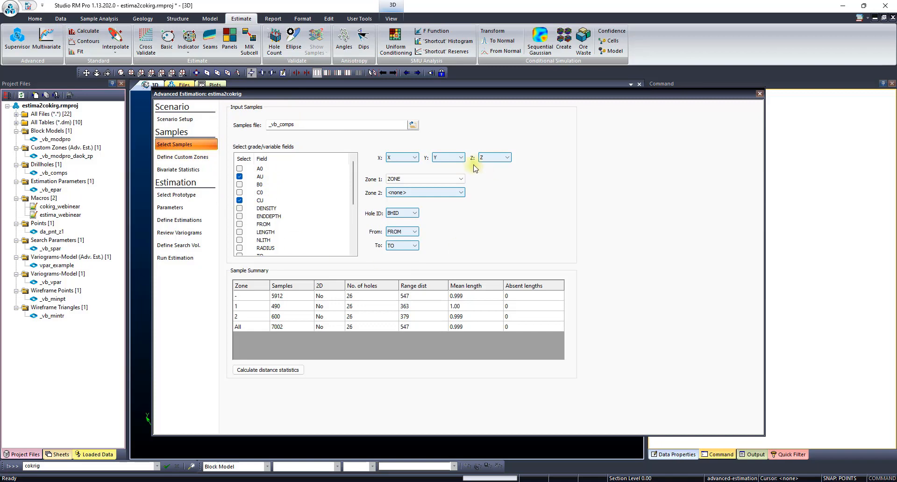
- Import the Supervisor project super_project_assdom.spv8 to prefill the scenario
click(191, 121)
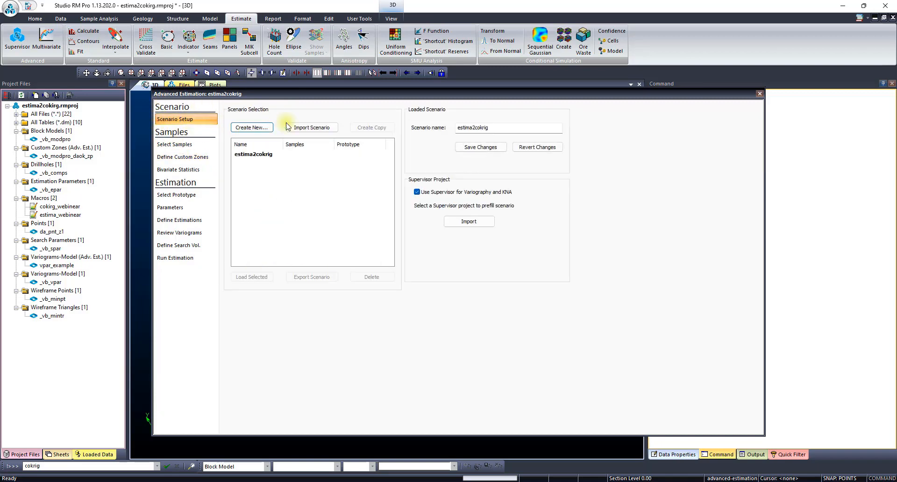
click(484, 224)
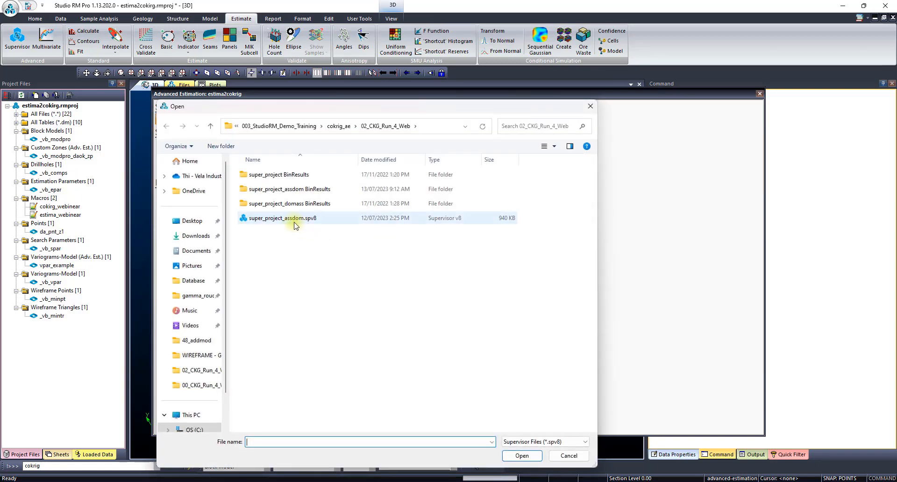
click(295, 225)
click(522, 455)
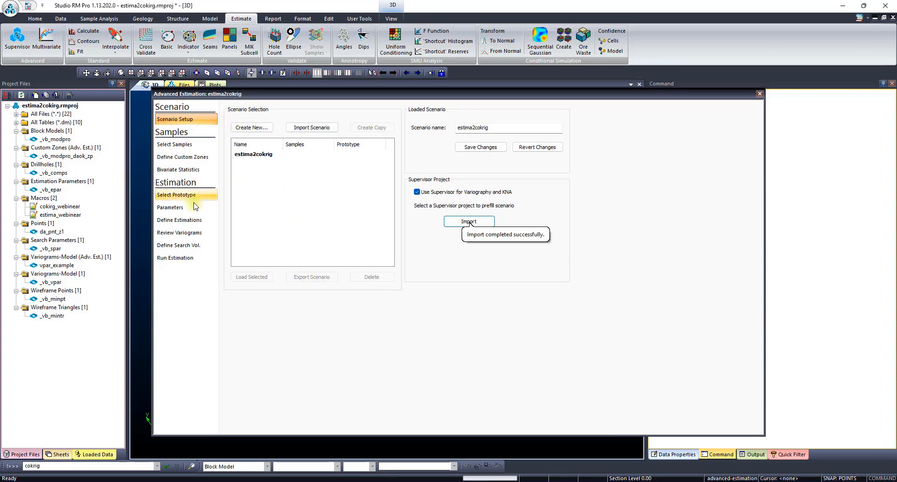
- Review the imported CU and AU variogram models for both zones, including the parameters of CU/1/Ref.4
click(184, 234)
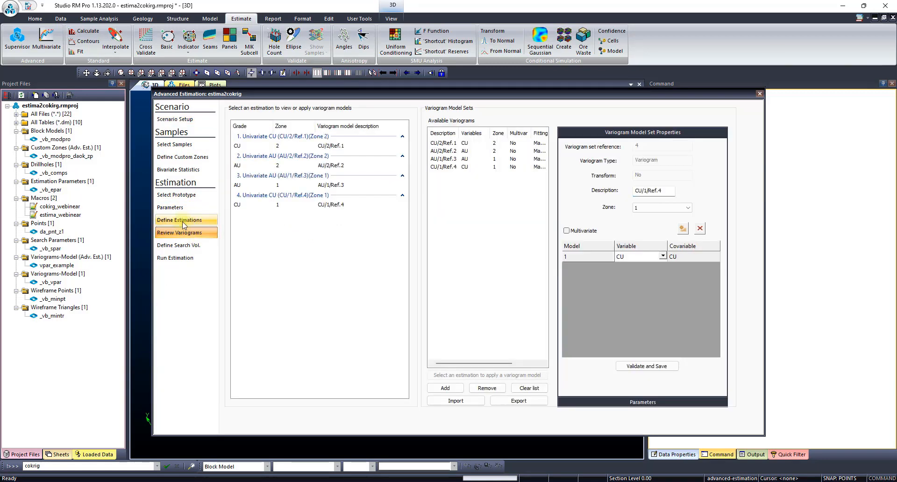
click(465, 143)
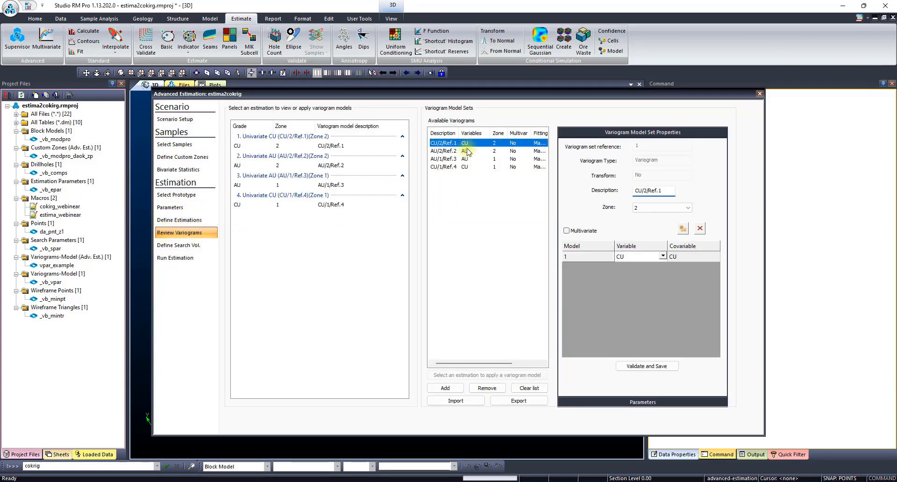
click(467, 151)
click(467, 159)
click(463, 166)
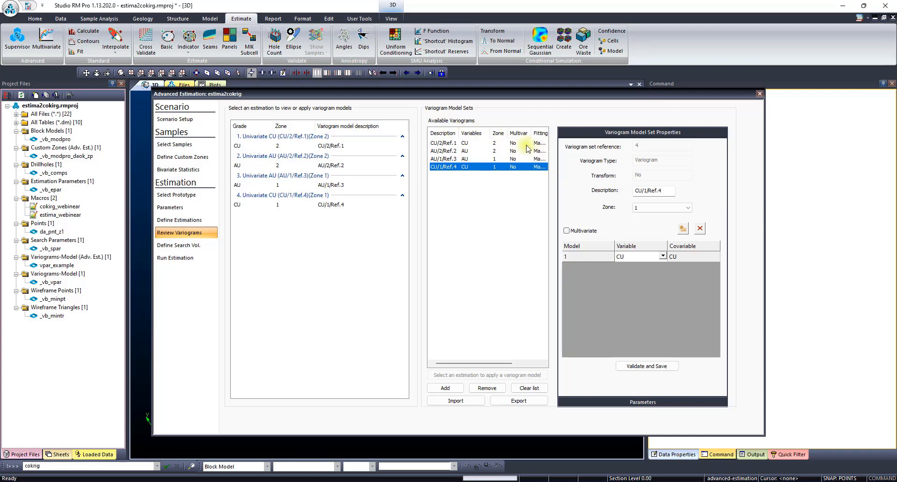
click(675, 403)
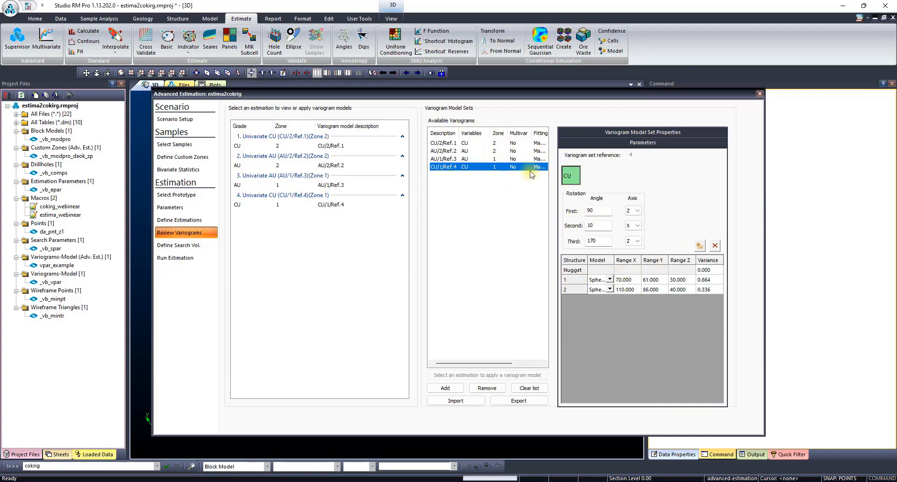
- Review the imported search volumes, including volumes 2 and 4
click(176, 248)
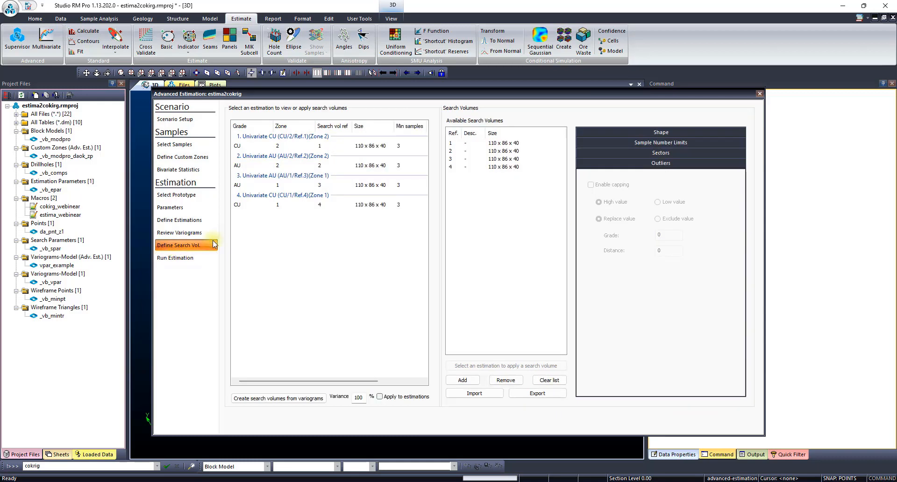
click(515, 152)
click(510, 167)
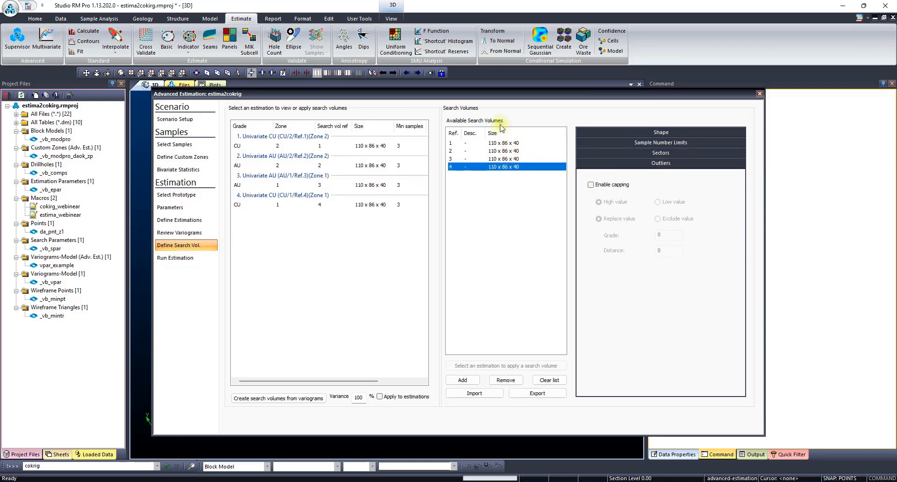
- Check the imported CU estimation for zone 2 and clear all imported estimations
click(189, 220)
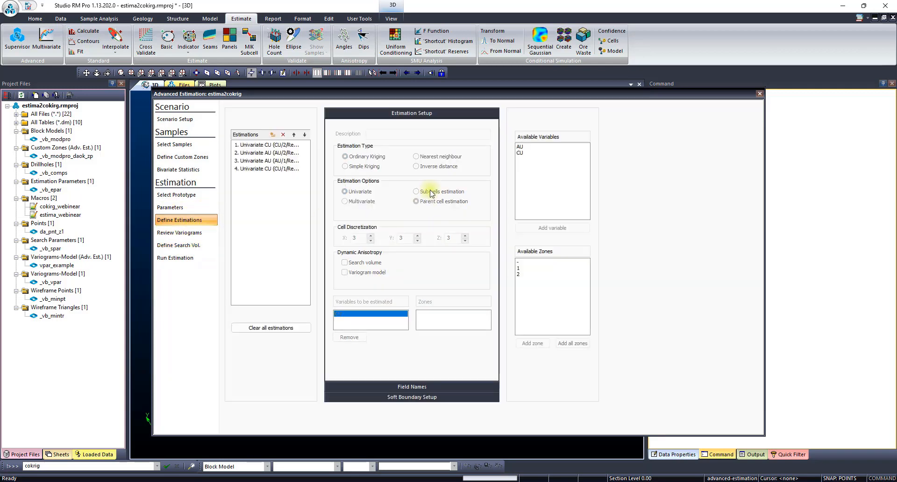
click(295, 145)
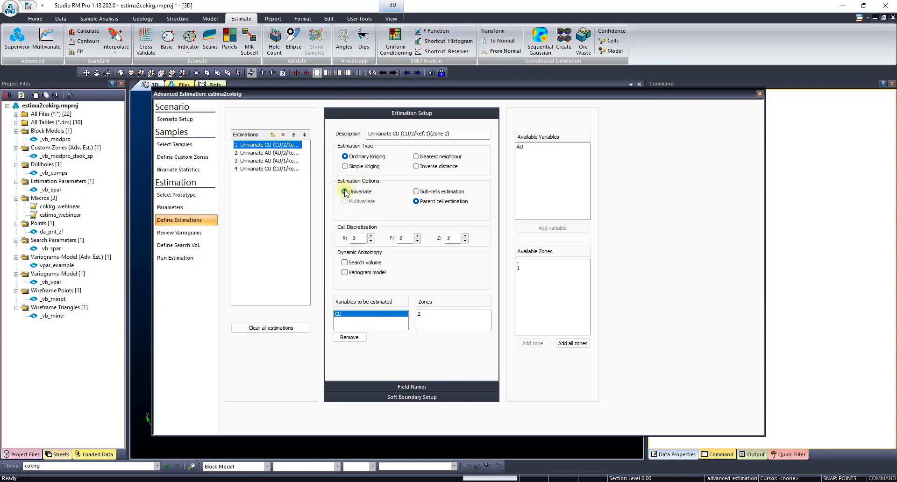
click(264, 328)
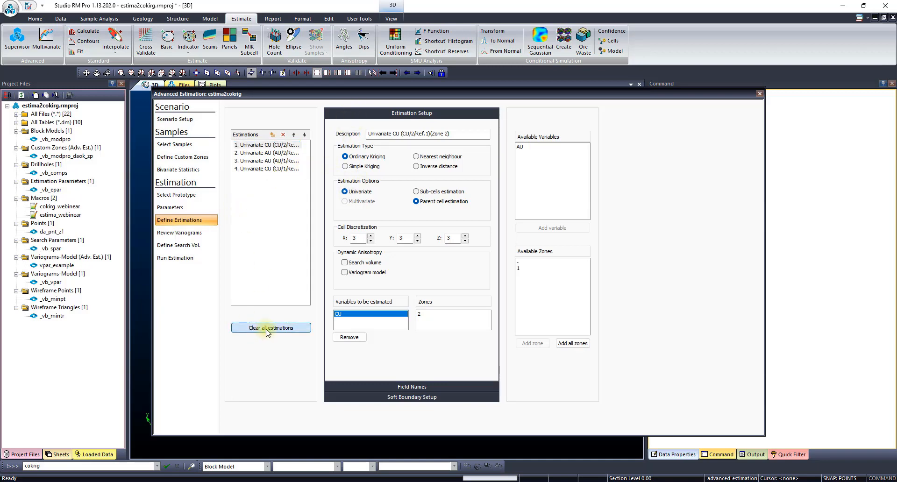
click(481, 286)
- Clear the list of available variogram models
click(200, 245)
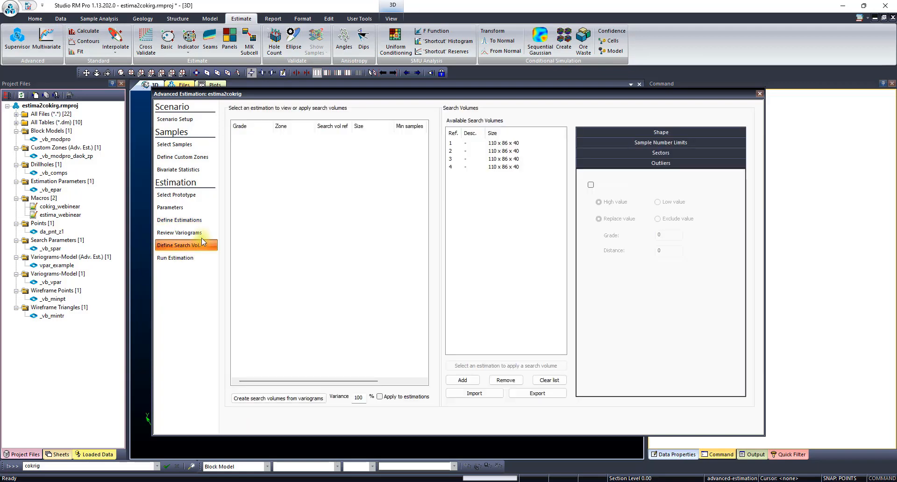
click(196, 232)
click(529, 388)
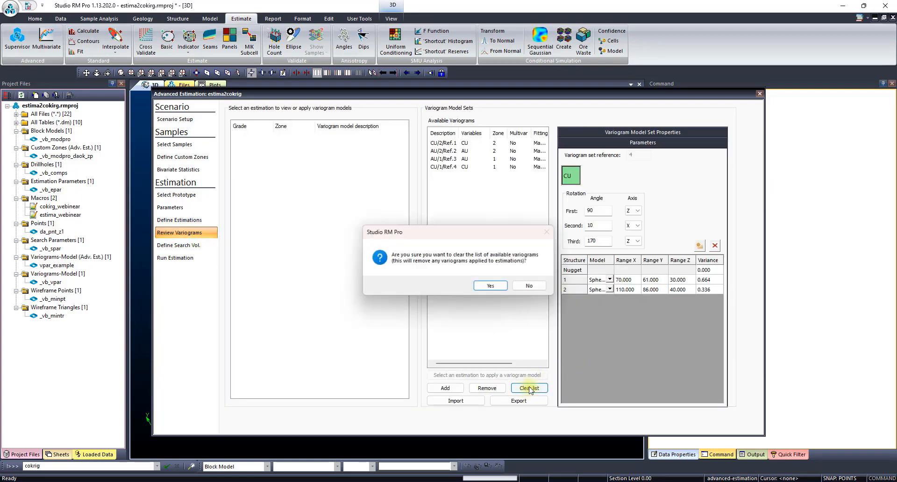
click(488, 286)
- Clear the list of available search volumes
click(189, 244)
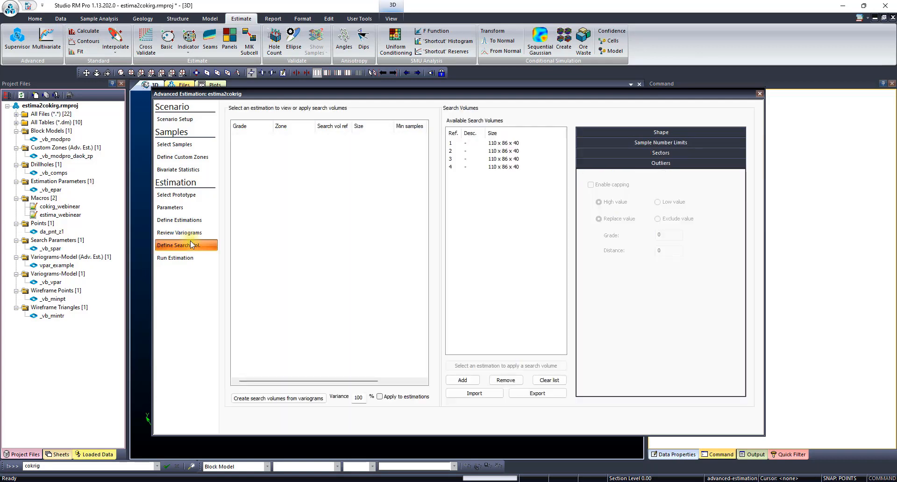
click(549, 380)
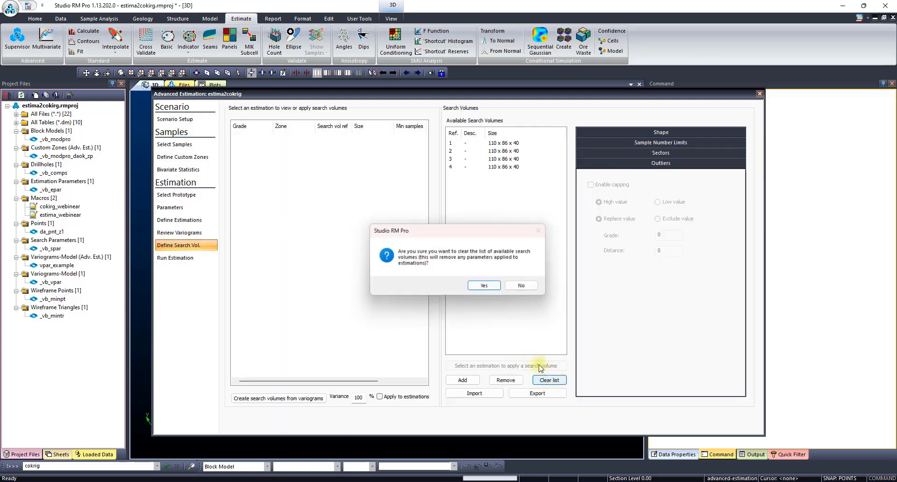
click(484, 288)
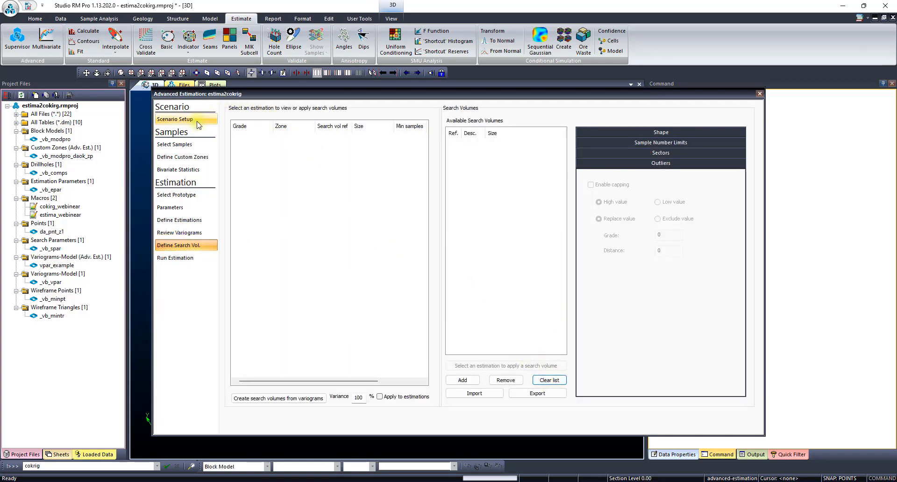
- Create a custom soft-boundary zone that combines zones 1 and 2
click(192, 159)
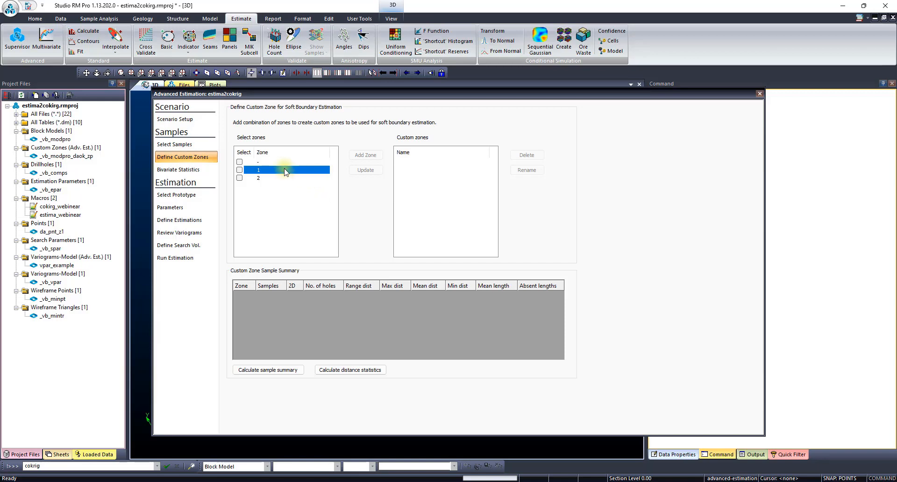
click(239, 170)
click(239, 178)
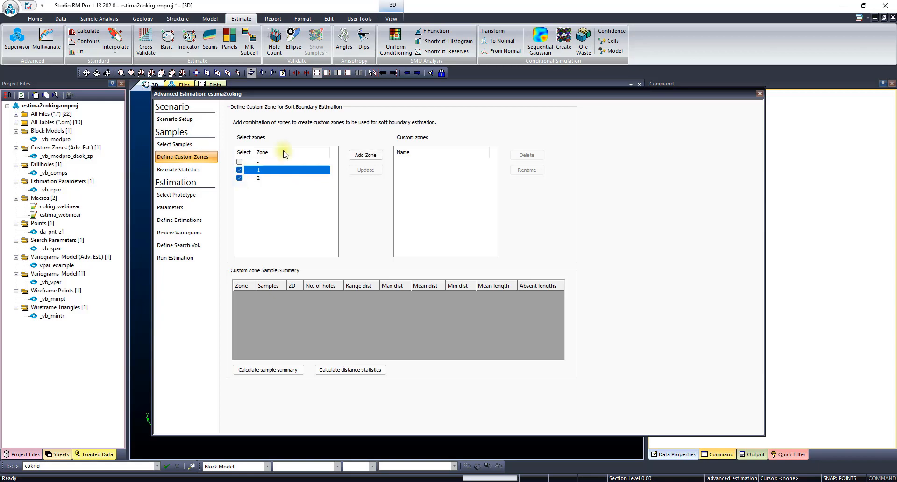
click(371, 155)
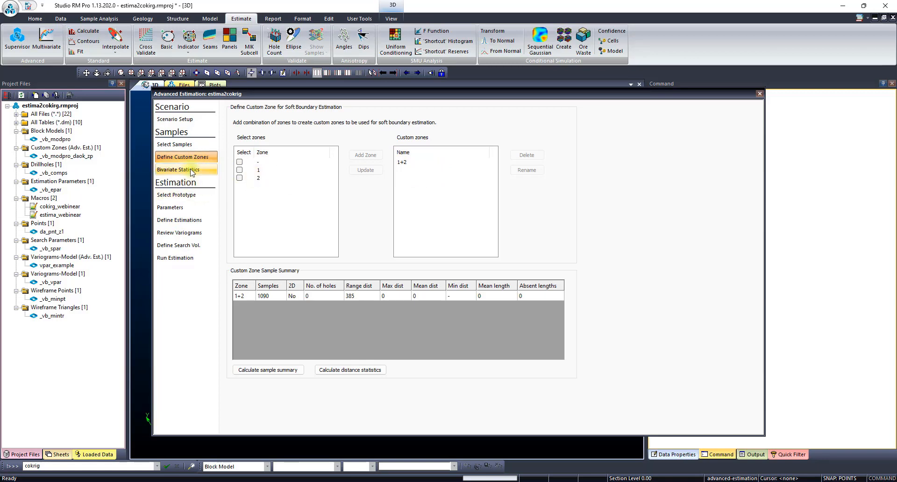
- Display the prototype's angle estimation settings and select _vb_modpro as the input geological model
click(183, 197)
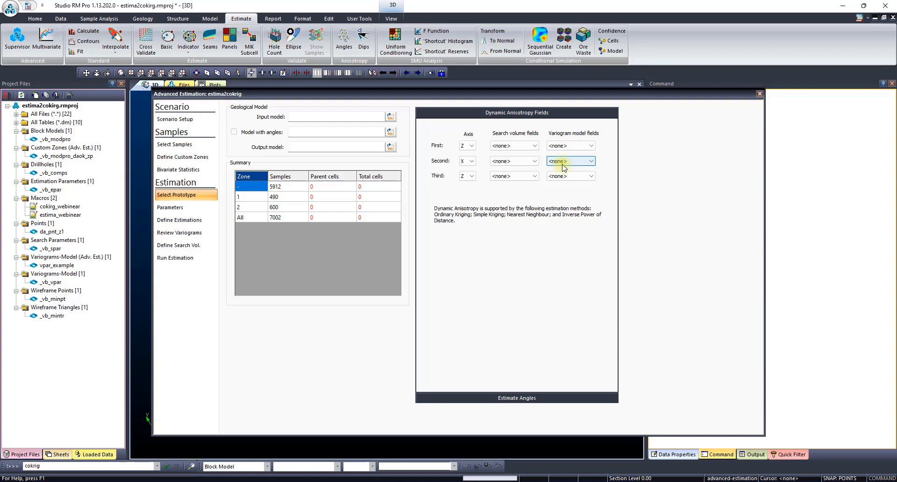
click(527, 399)
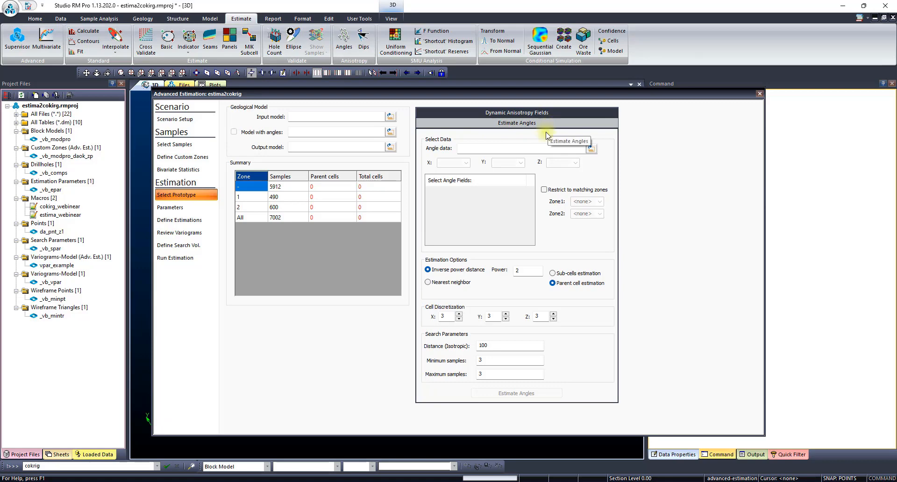
click(390, 117)
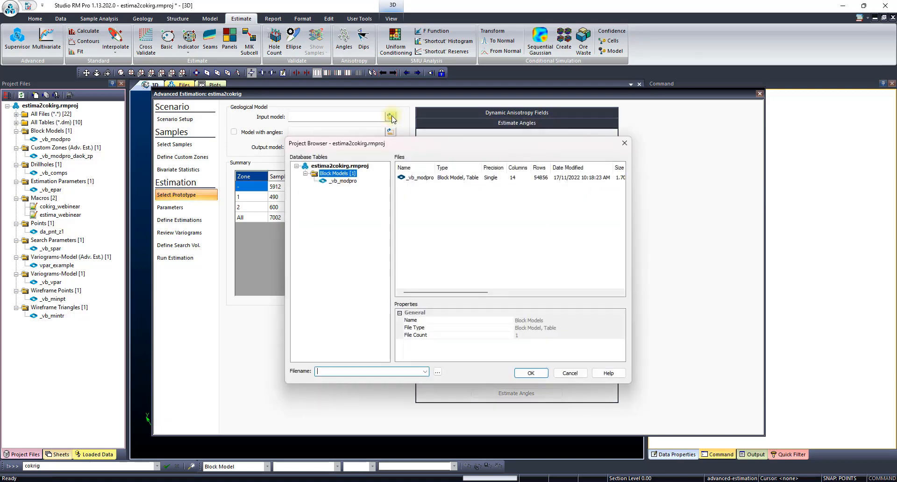
double_click(339, 181)
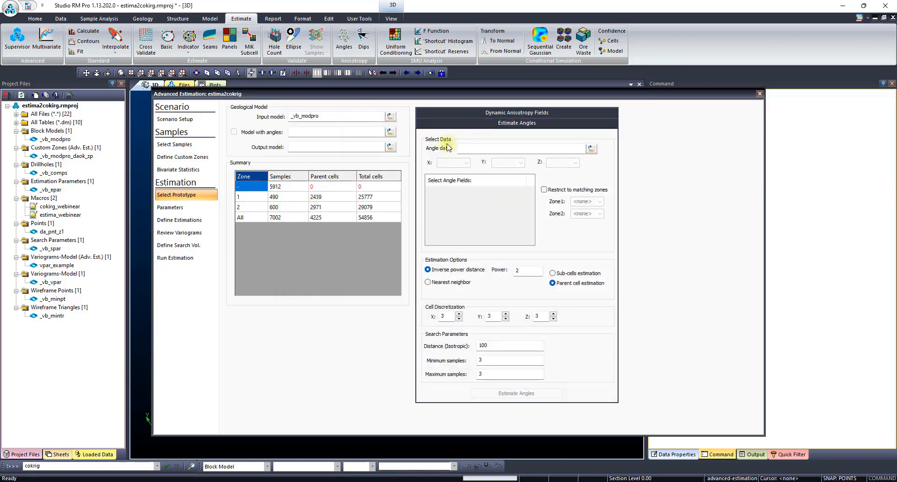
- Load da_pnt_z1 as the angle data and select TRDIP and TRDIPDIR as the angle fields
click(591, 149)
double_click(338, 181)
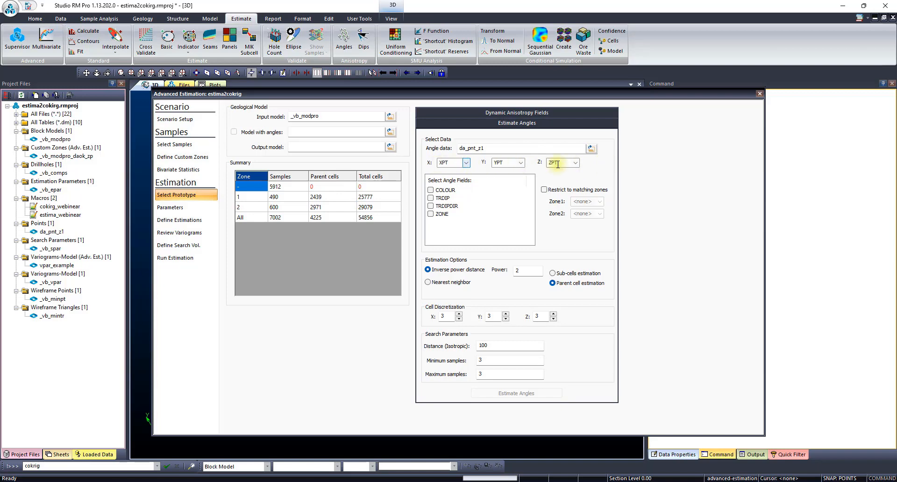
click(430, 198)
click(431, 205)
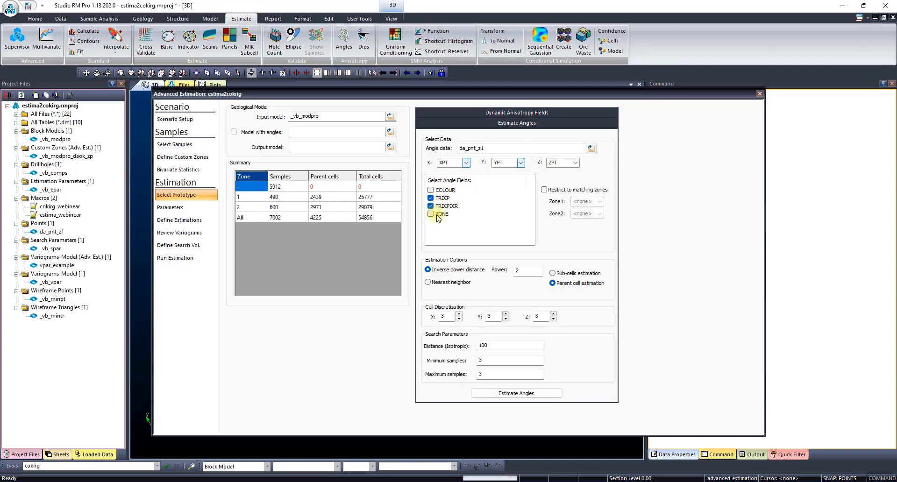
- Restrict the angle estimation to matching zones, with ZONE as the Zone1 field
click(544, 190)
click(596, 203)
click(600, 202)
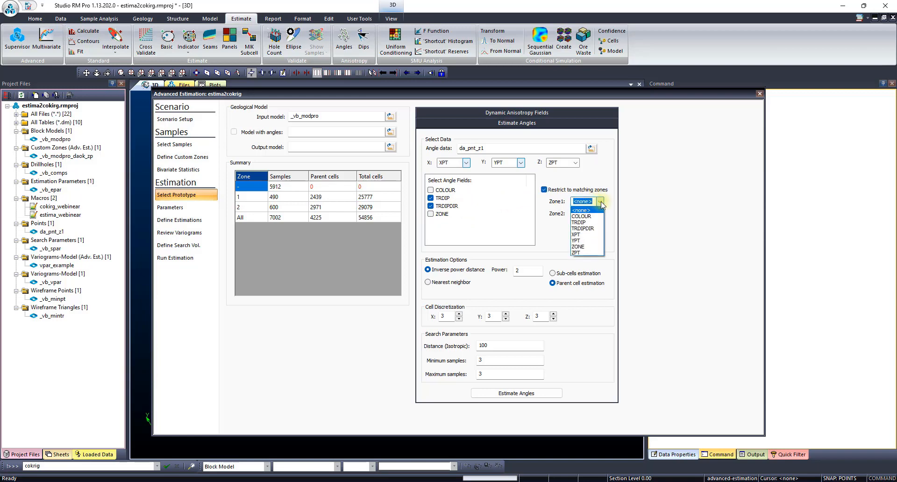
click(584, 252)
click(600, 202)
click(579, 230)
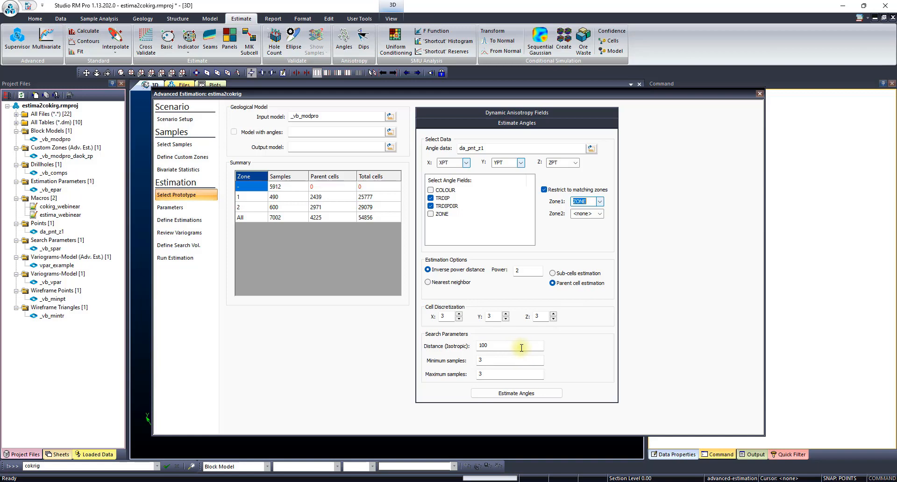
- Estimate the angles with an isotropic search distance of 60 and a minimum of 1 sample, and check the run log and model with angles
drag(501, 348, 409, 351)
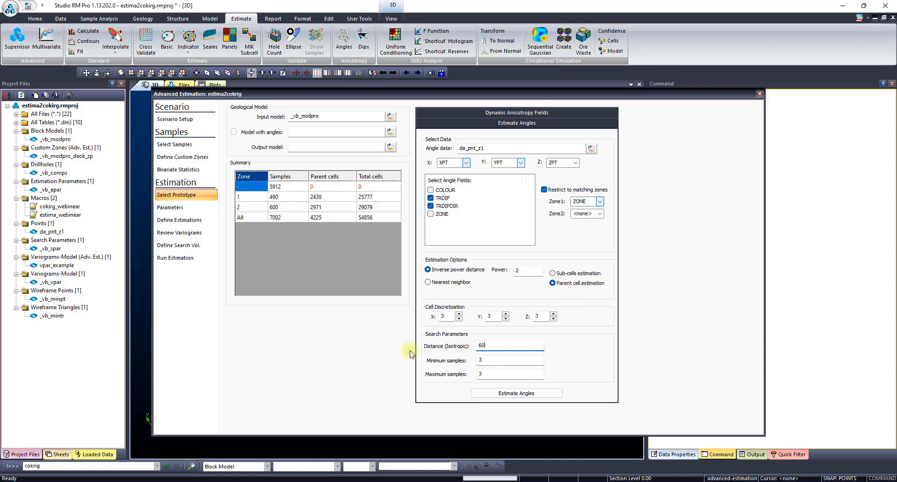
drag(487, 360, 412, 368)
click(525, 394)
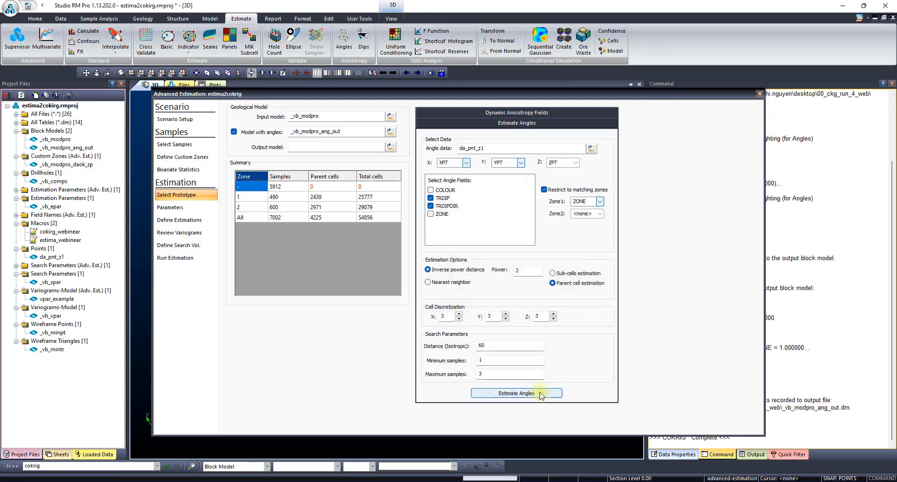
drag(637, 90, 510, 92)
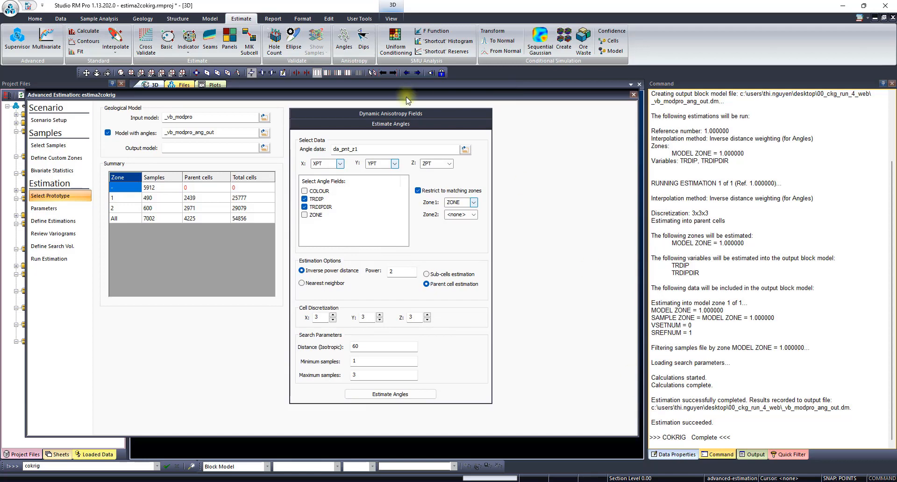
drag(408, 101, 526, 103)
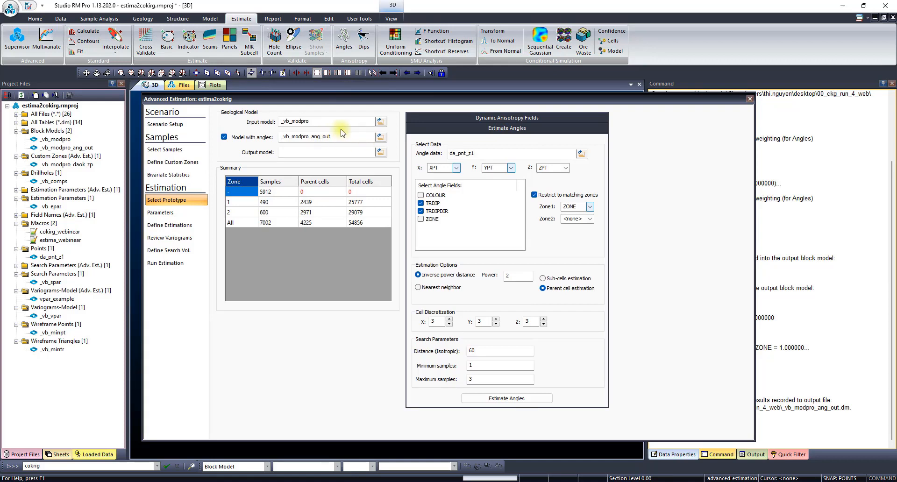
drag(349, 136, 270, 137)
- Assign TRDIPDIR to the first and TRDIP to the second search volume rotation for dynamic anisotropy
click(538, 120)
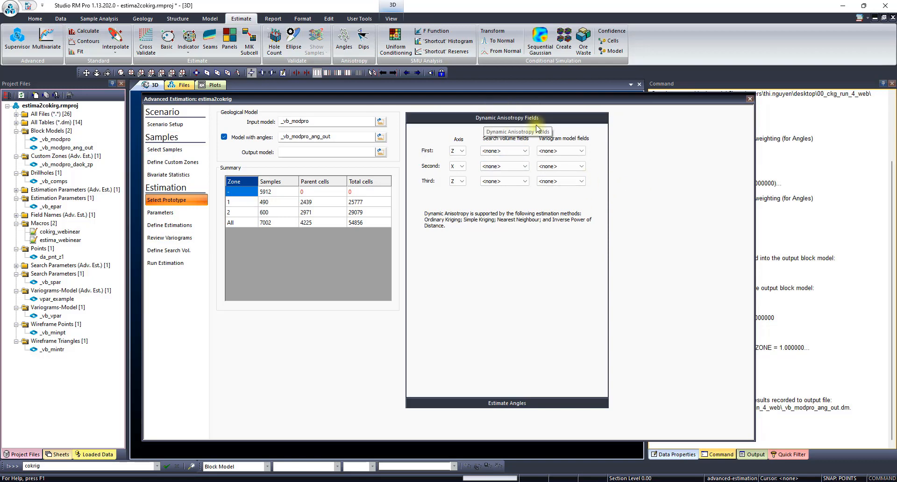
click(524, 151)
click(495, 172)
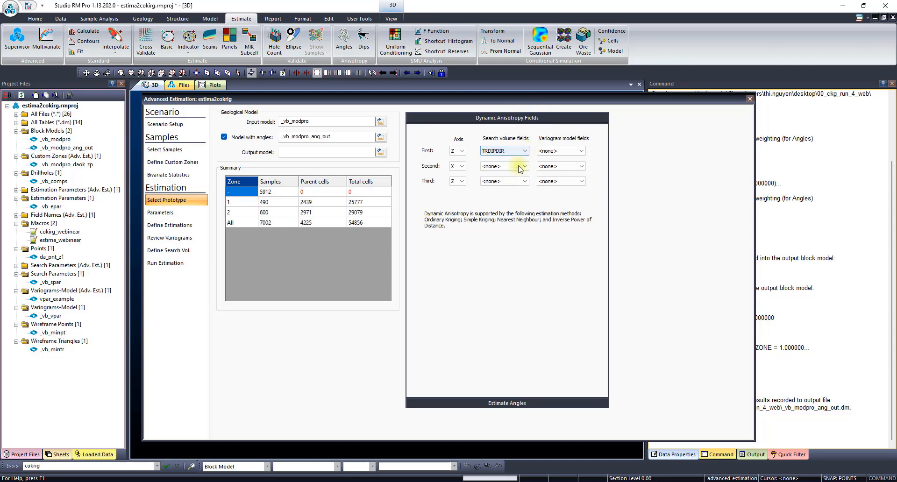
click(507, 166)
click(510, 181)
click(524, 182)
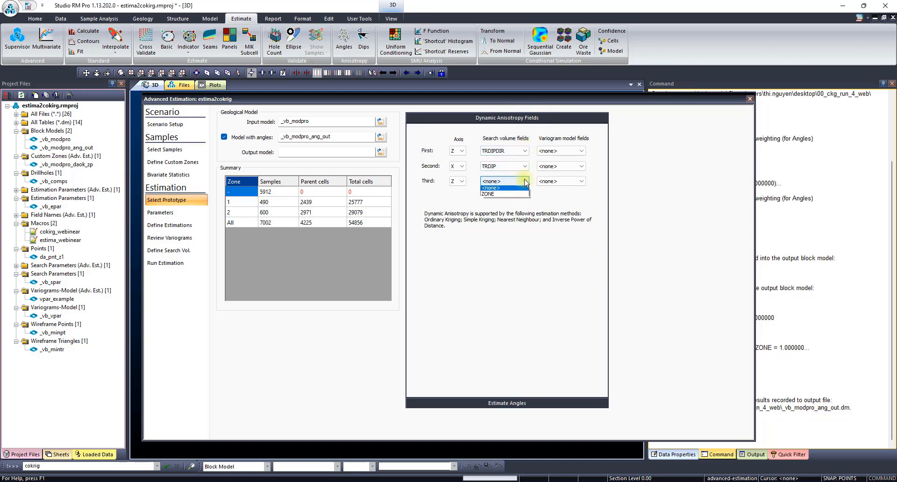
click(645, 178)
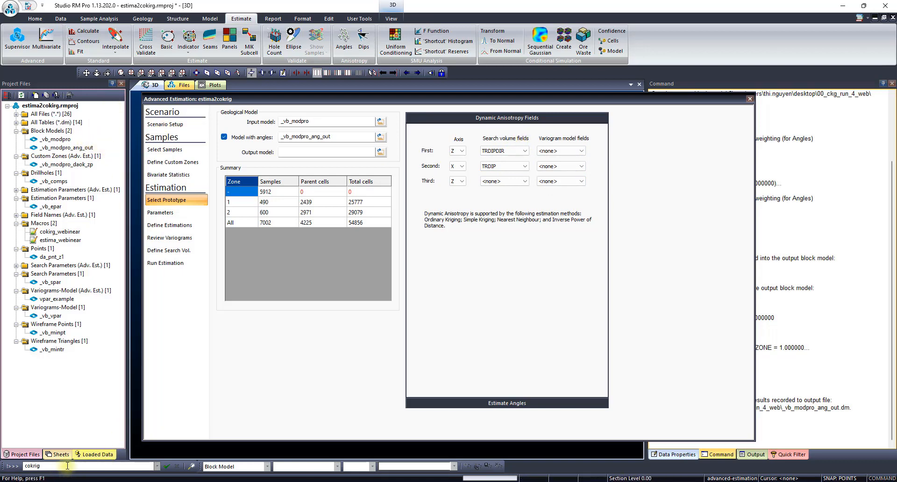
- Start the EXTRA process with the block model _vb_modpro_ang_out as its input file
drag(59, 466, 2, 466)
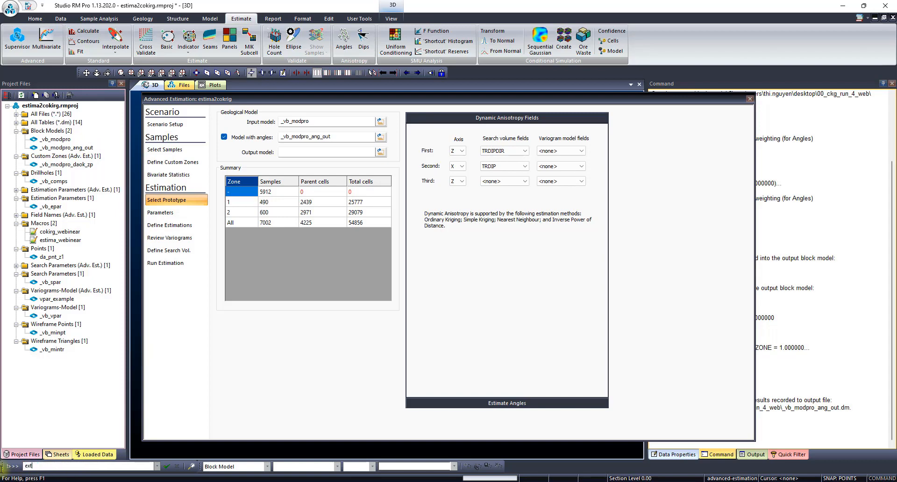
text(extra)
key(Return)
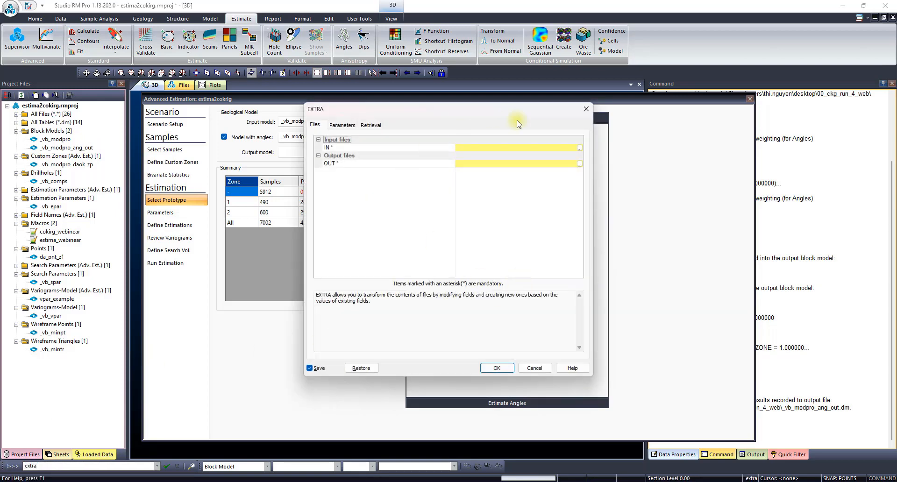
click(580, 148)
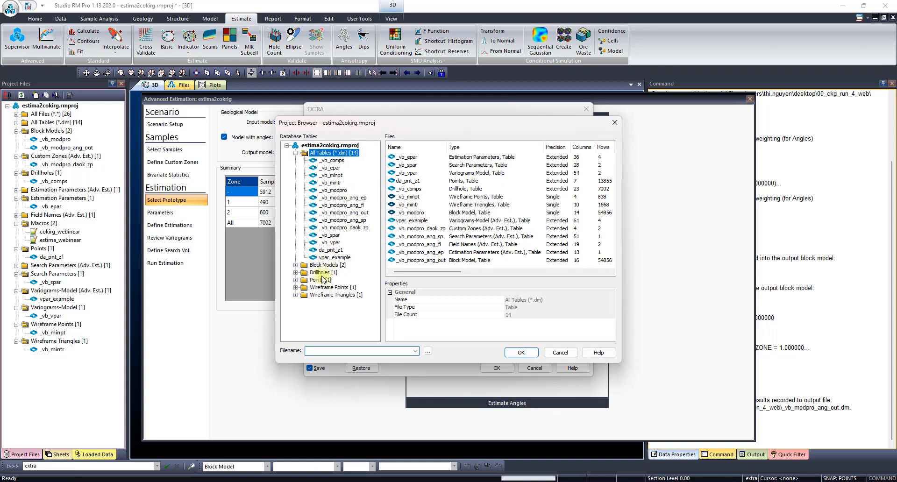
click(296, 265)
double_click(348, 280)
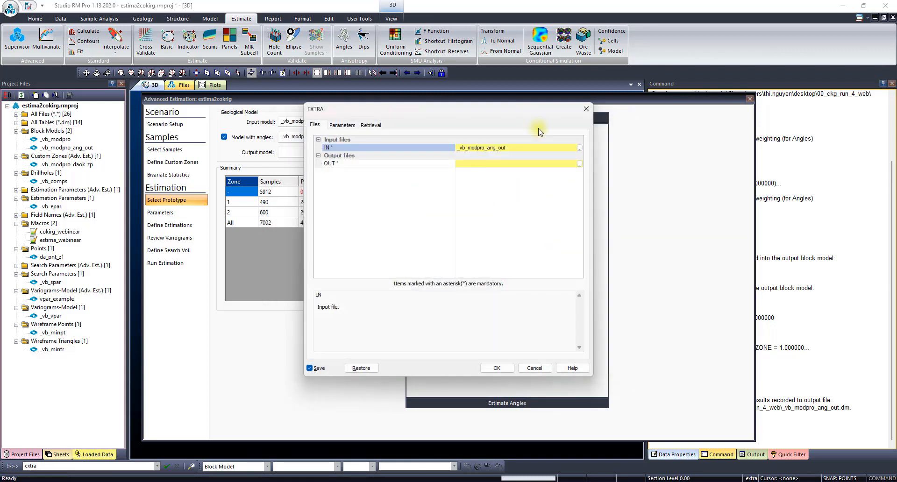
- Name the EXTRA output file _vb_modpro_ang_out_plunge and proceed to the expression translator
click(418, 149)
key(ctrl+c)
click(507, 163)
key(ctrl+v)
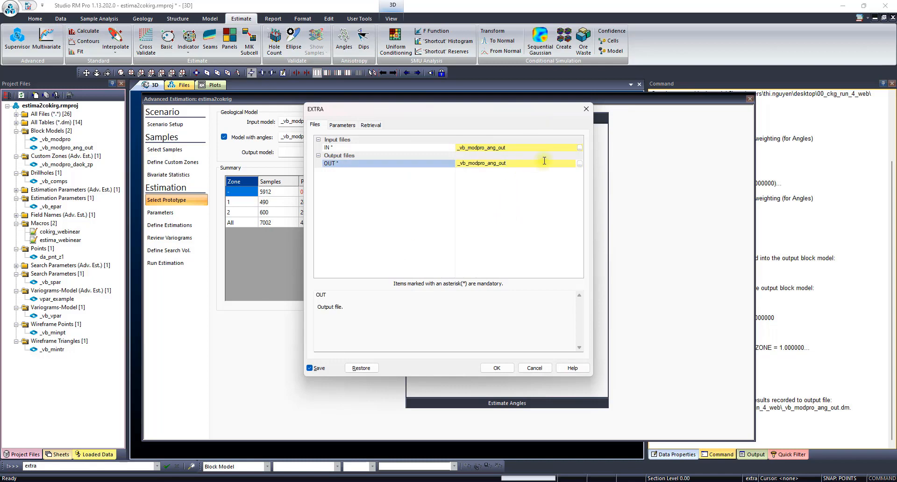
text(_plunge)
click(497, 368)
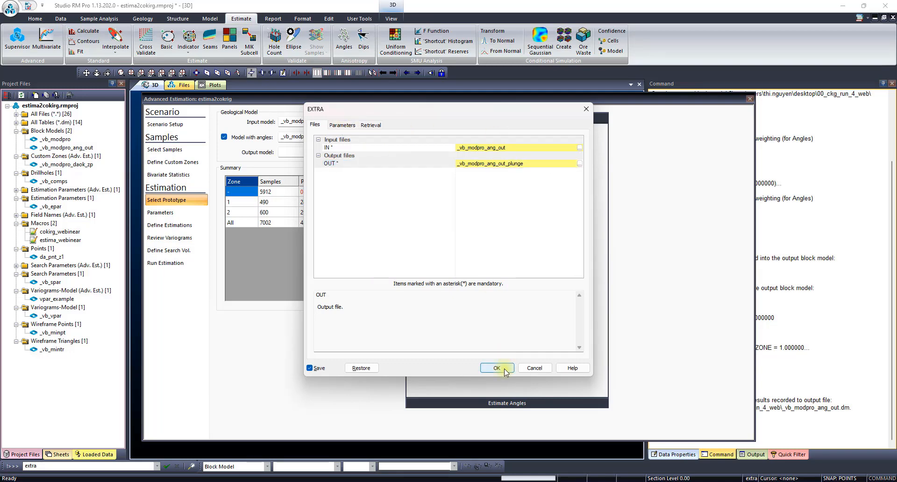
- Test and execute an expression that sets TRPLUNGE=0 wherever TRDIP>0
click(366, 196)
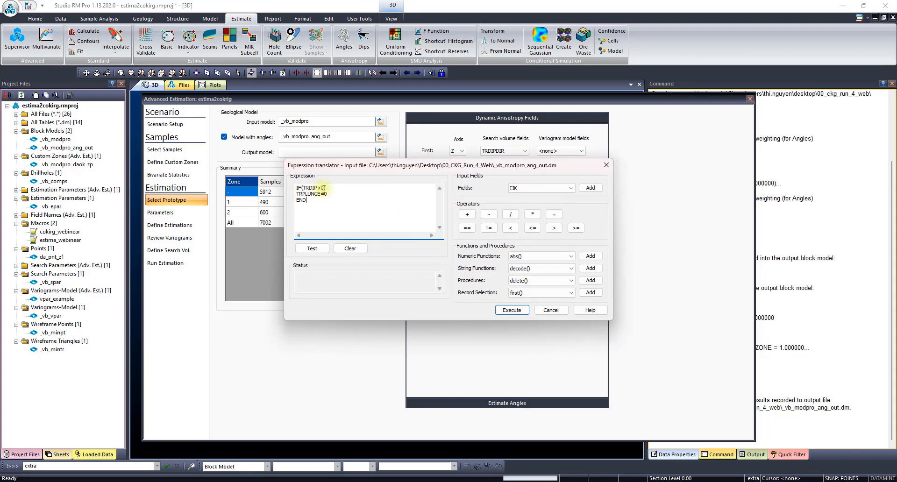
click(312, 248)
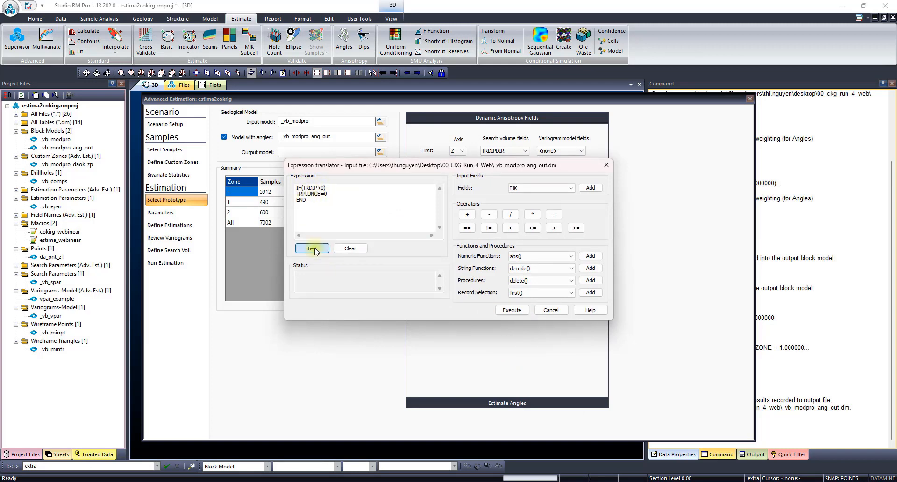
click(511, 310)
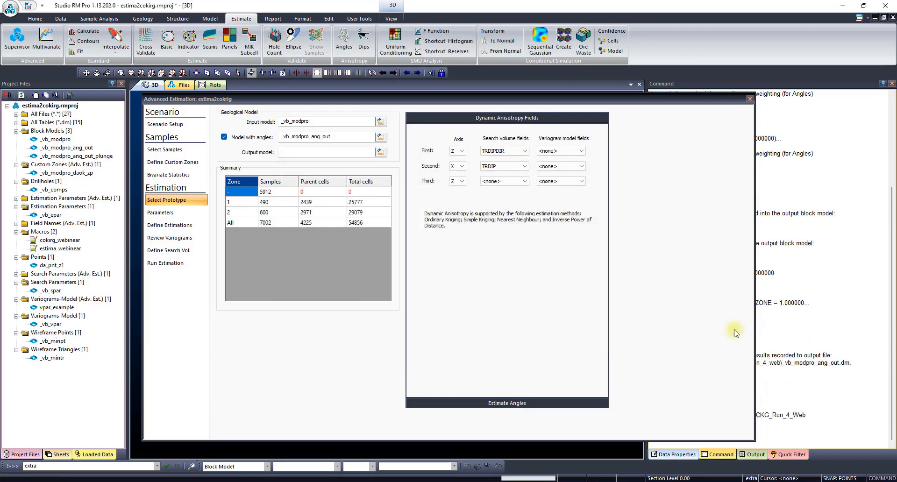
- Inspect the TRDIP, TRDIPDIR and TRPLUNGE columns of _vb_modpro_ang_out_plunge in the table editor and close it
double_click(101, 157)
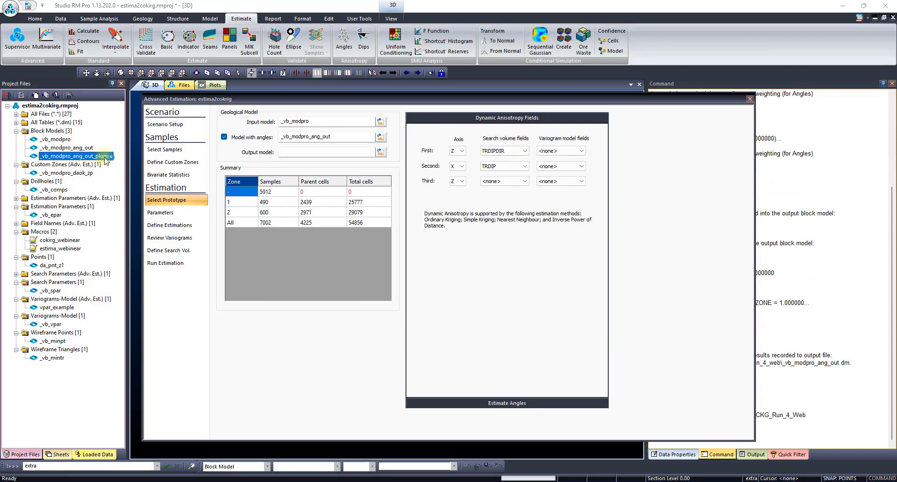
click(607, 249)
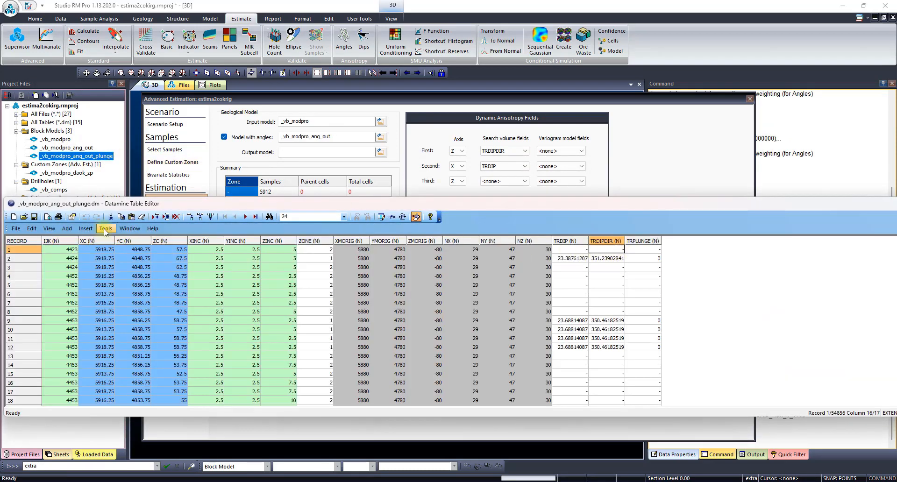
click(572, 242)
click(603, 242)
click(641, 242)
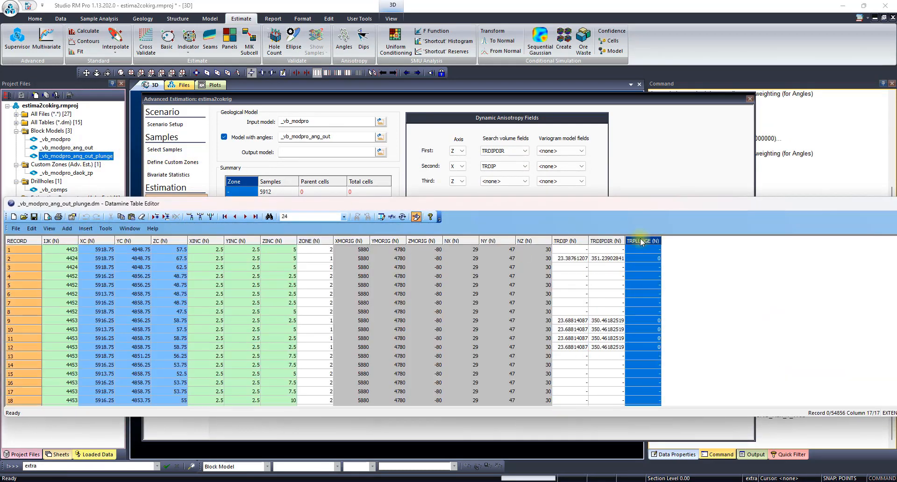
click(579, 240)
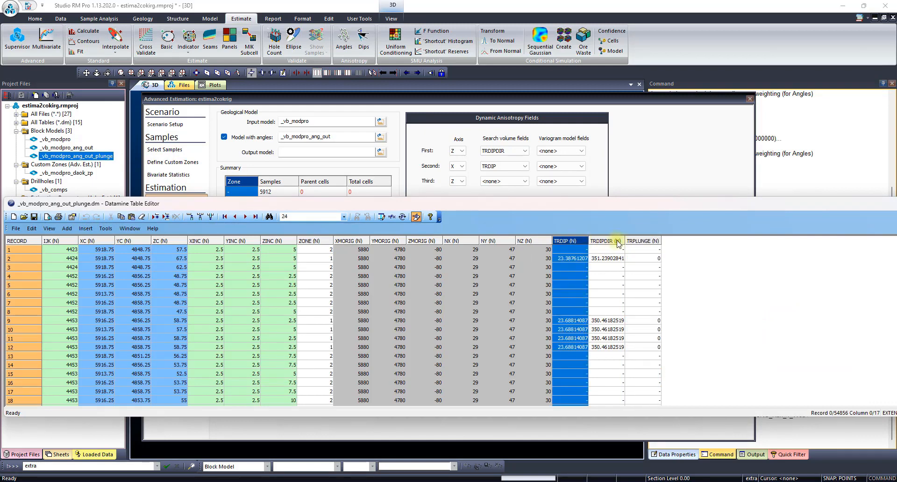
click(659, 241)
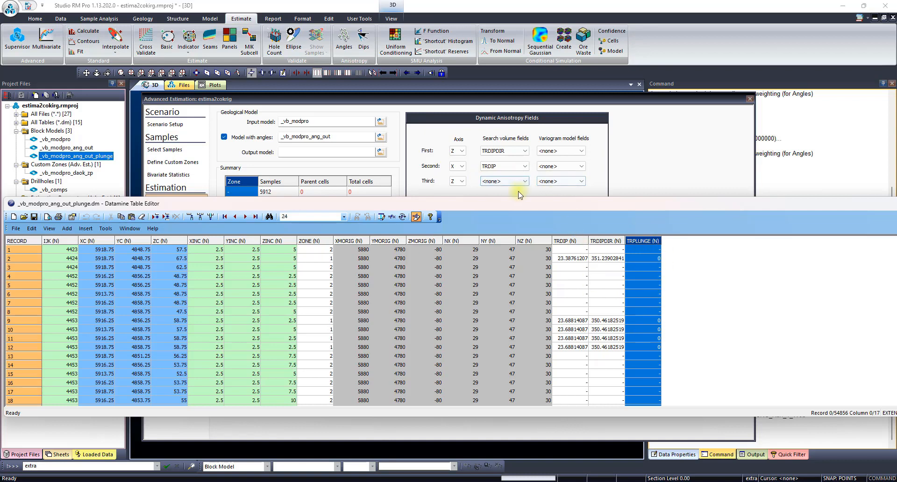
drag(760, 204, 455, 214)
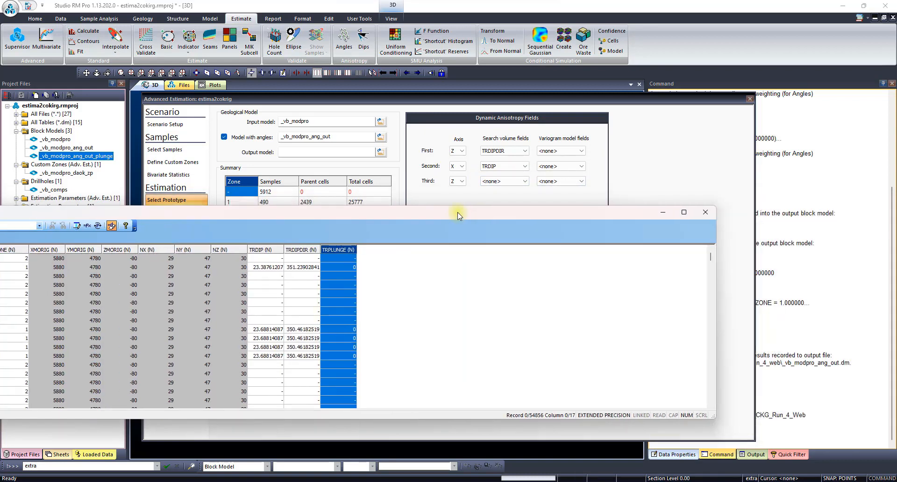
click(713, 212)
- Use _vb_modpro_ang_out_plunge as the model with angles and assign TRPLUNGE to the third search volume rotation
click(520, 181)
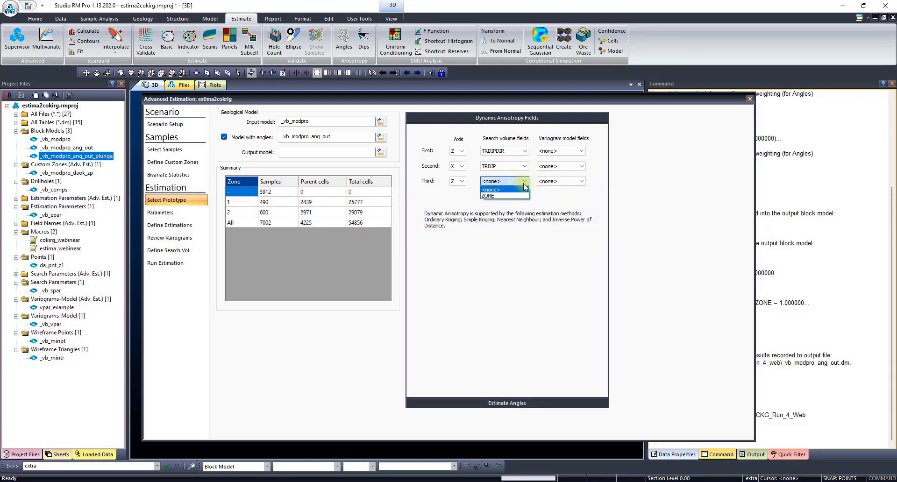
click(381, 138)
click(381, 137)
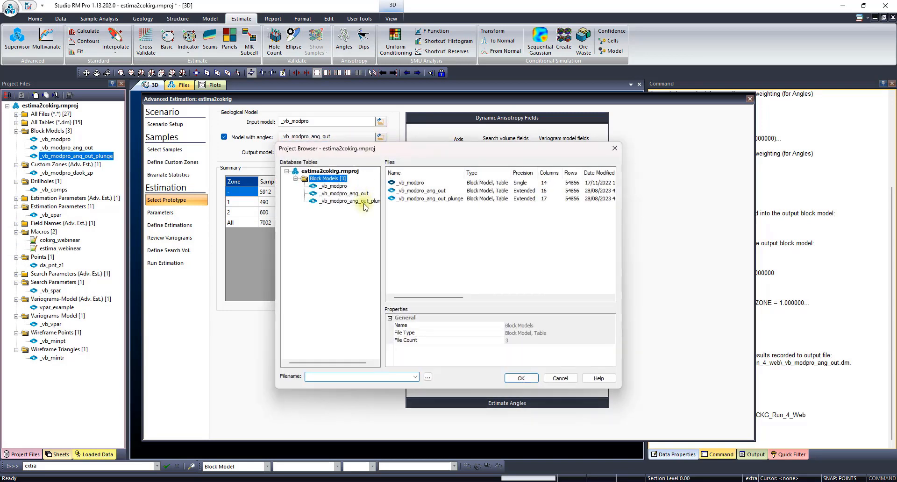
double_click(365, 205)
click(519, 181)
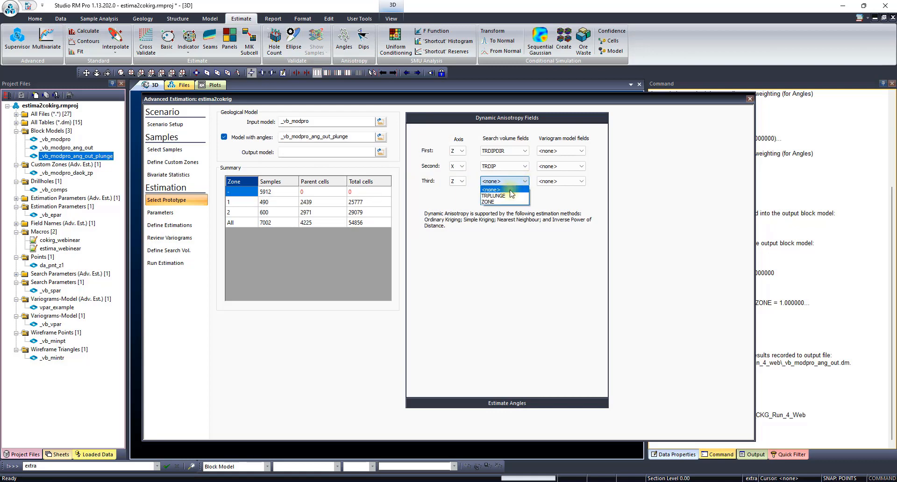
click(500, 203)
- Assign TRDIPDIR, TRDIP and TRPLUNGE to the first, second and third variogram model rotations
click(580, 151)
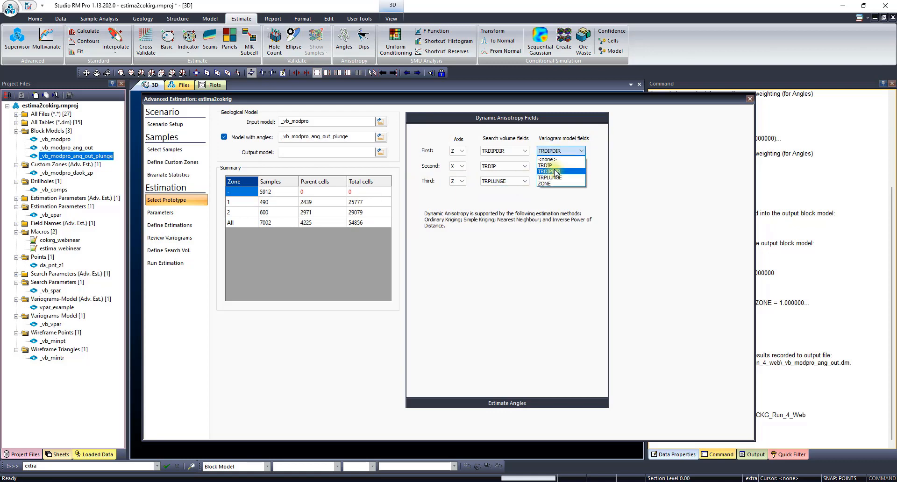
click(576, 168)
click(579, 166)
click(573, 180)
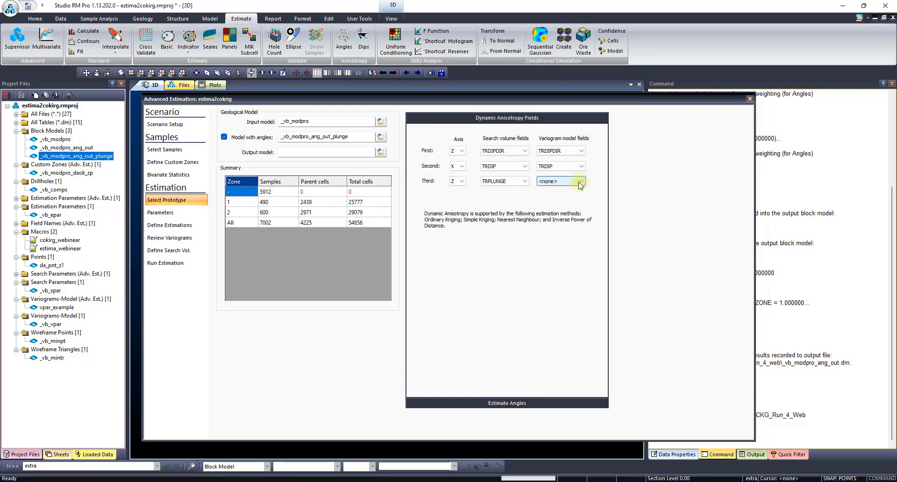
click(579, 182)
click(566, 196)
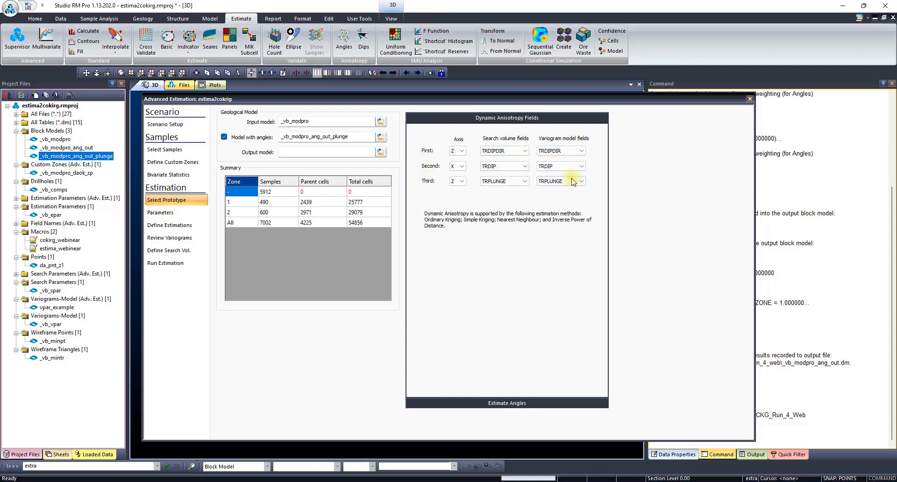
- Name the output model _vb_modpro_daok, reusing the input model's name
double_click(322, 122)
key(ctrl+c)
click(286, 150)
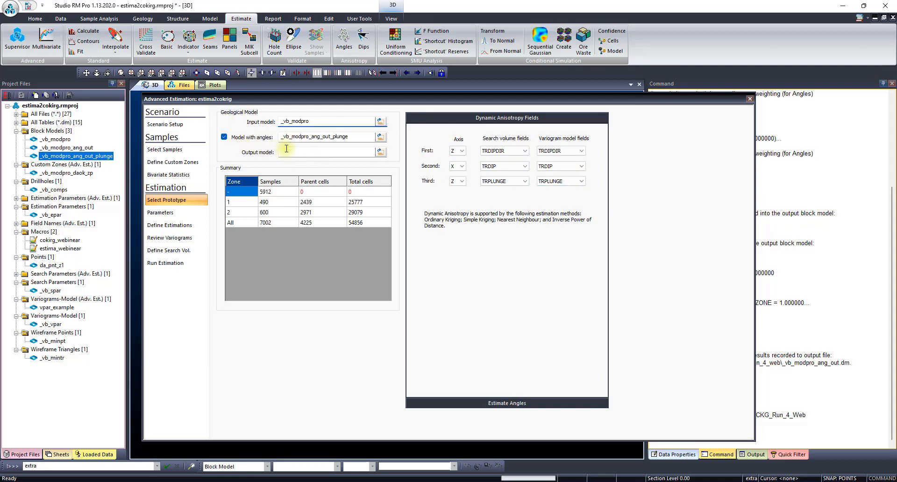
key(ctrl+v)
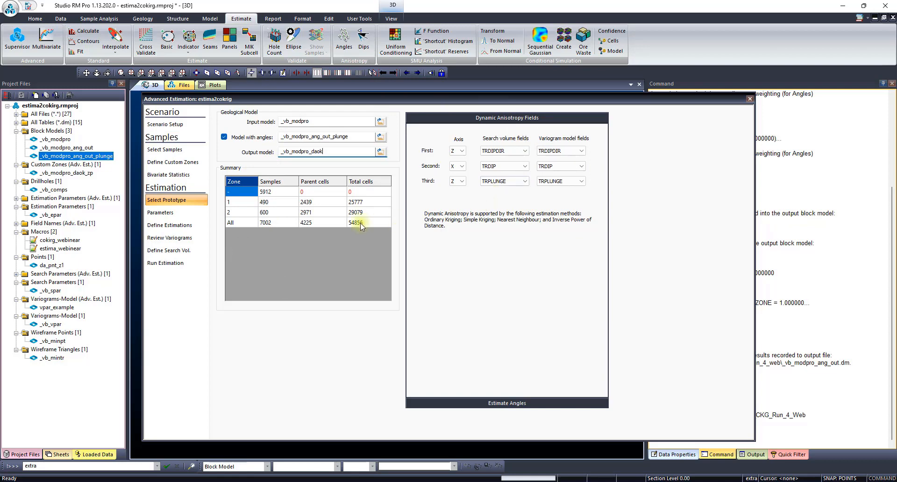
- Import the ESTIMA-format parameter files _vb_epar for estimation, _vb_vpar for the variogram model and _vb_spar for the search
click(170, 215)
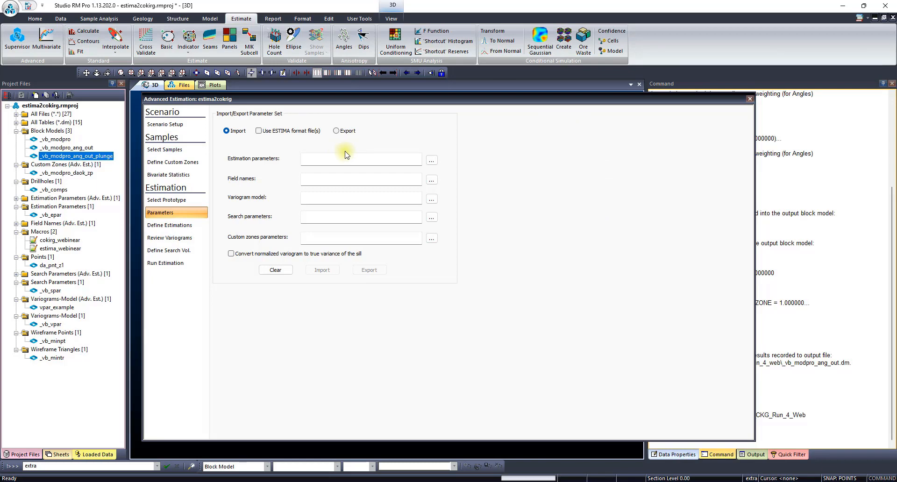
click(259, 131)
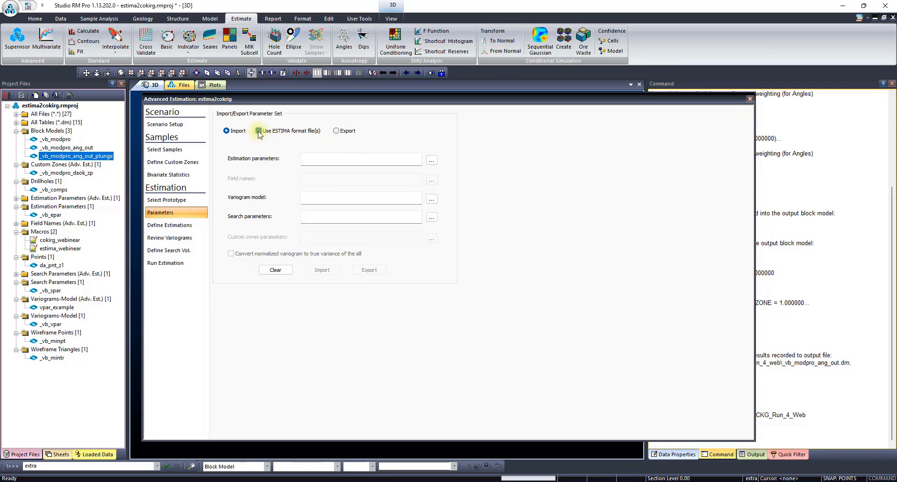
click(431, 160)
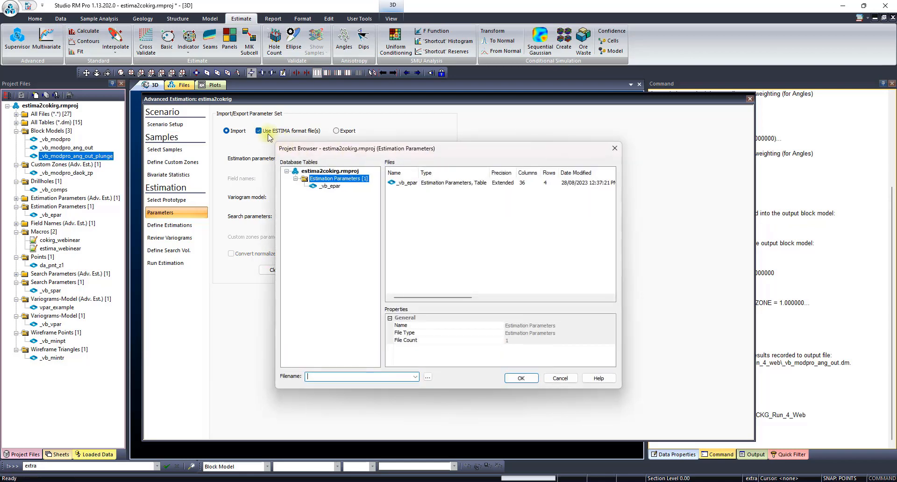
double_click(330, 186)
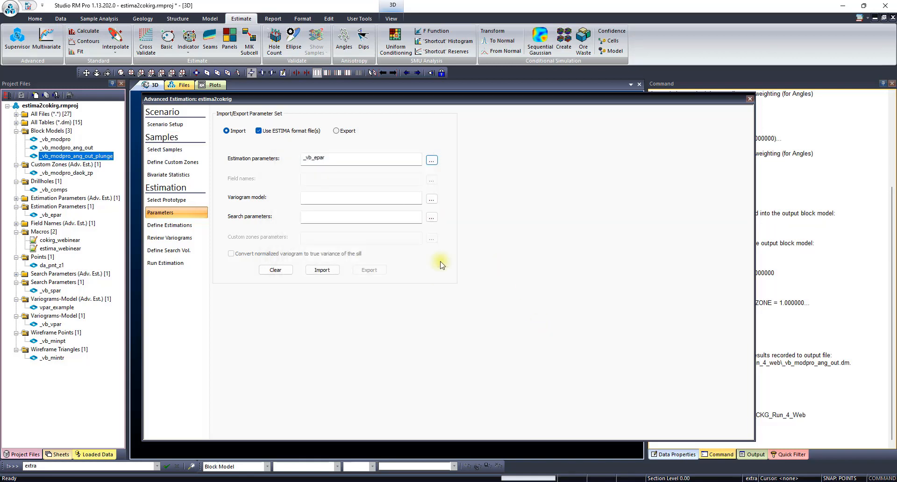
click(432, 199)
double_click(342, 191)
click(432, 216)
double_click(332, 188)
click(318, 270)
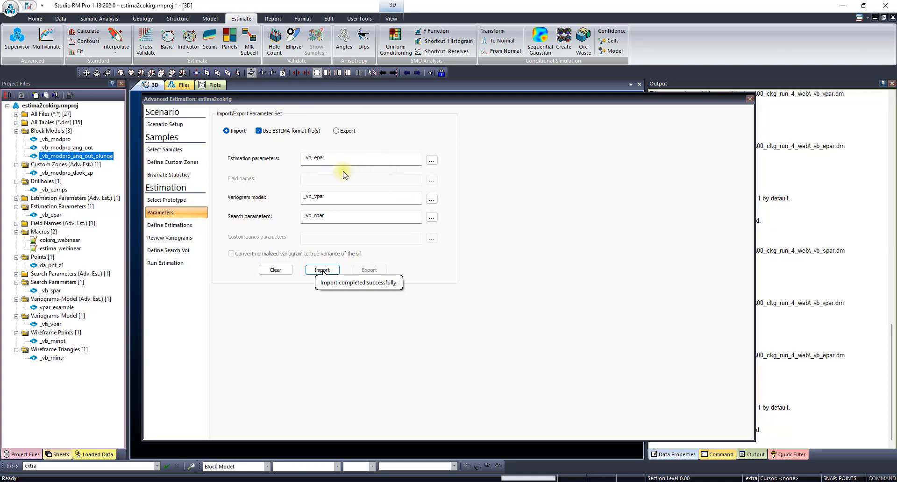
- Review the estimation setup, variable and zone of each imported estimation, from Estima Param 1 through Estima Param 5
click(174, 226)
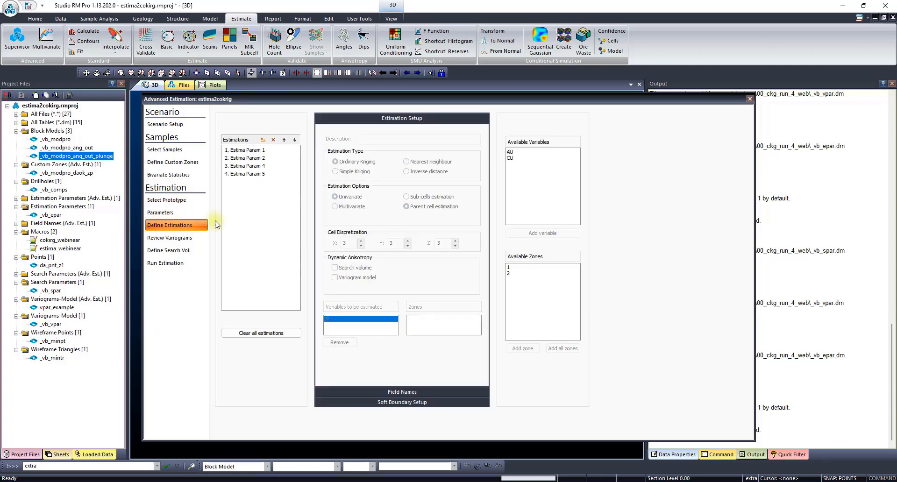
click(257, 150)
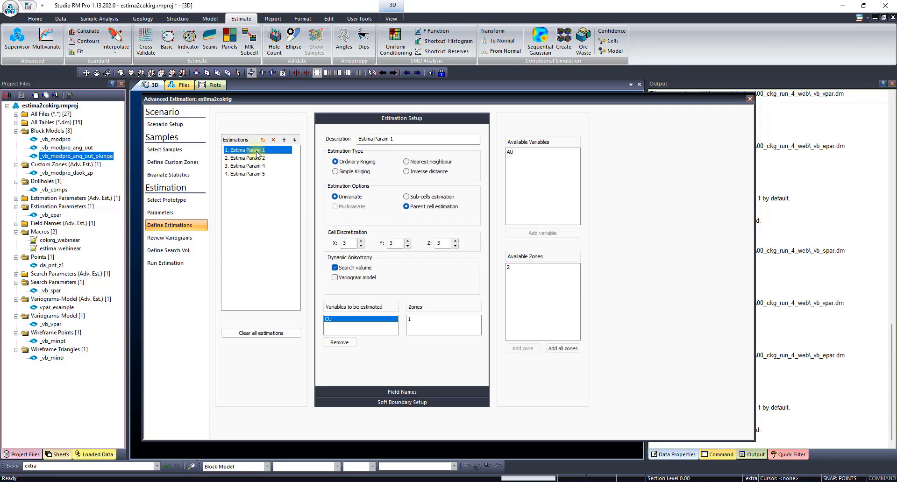
click(257, 158)
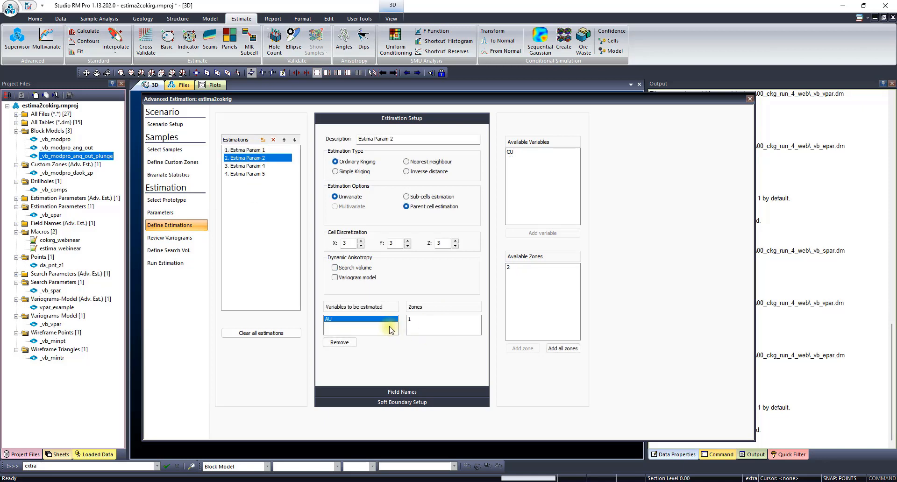
click(257, 166)
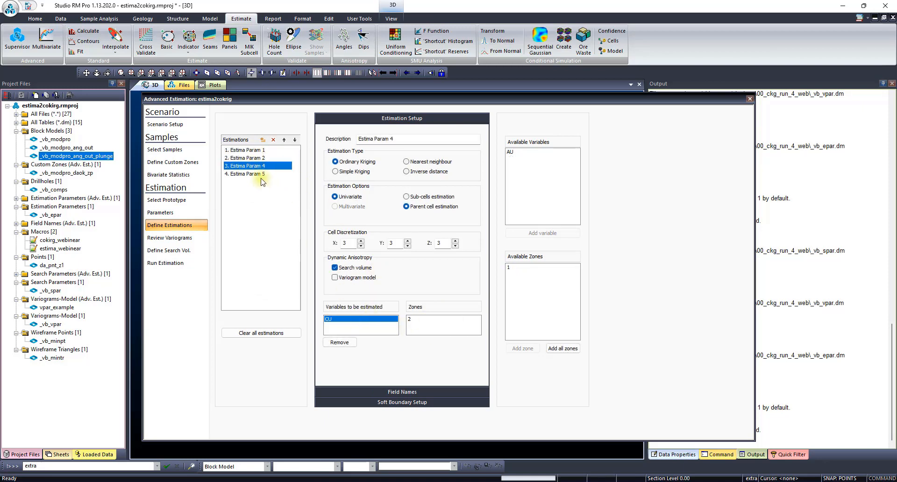
click(257, 175)
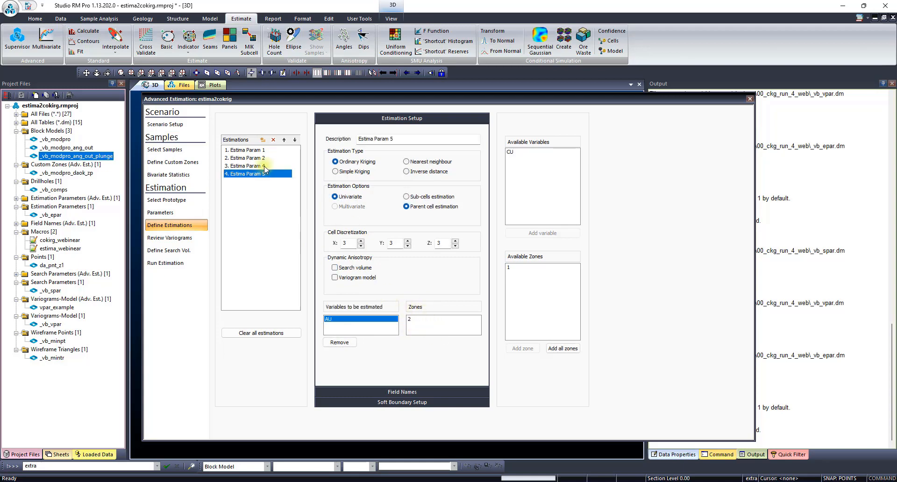
- Enable variogram model dynamic anisotropy for Estima Param 1, and both search volume and variogram model for Estima Param 2
click(252, 150)
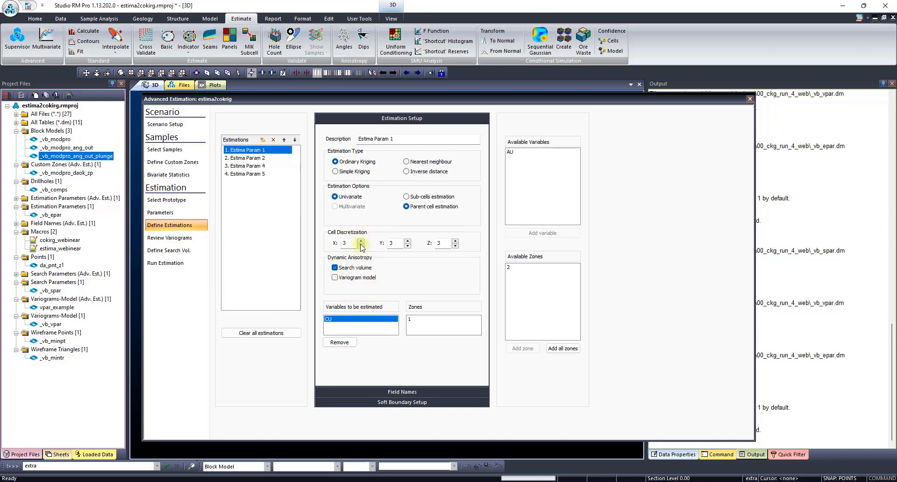
click(335, 278)
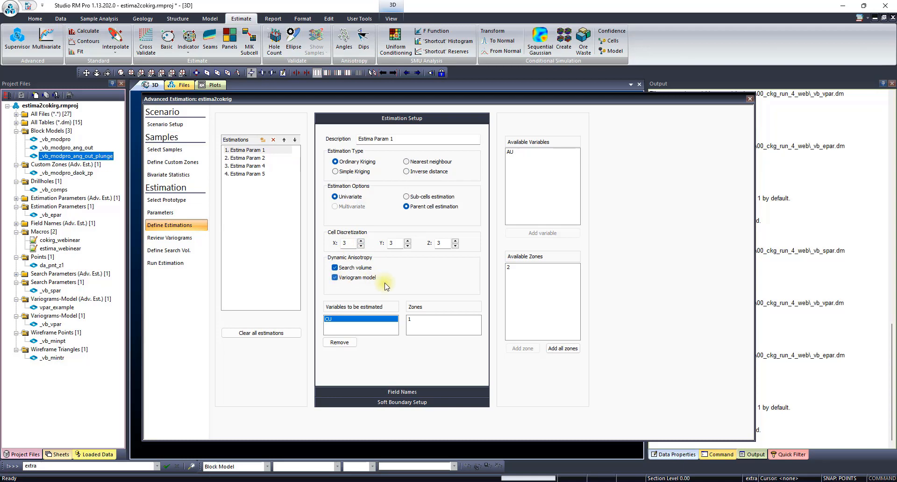
click(261, 159)
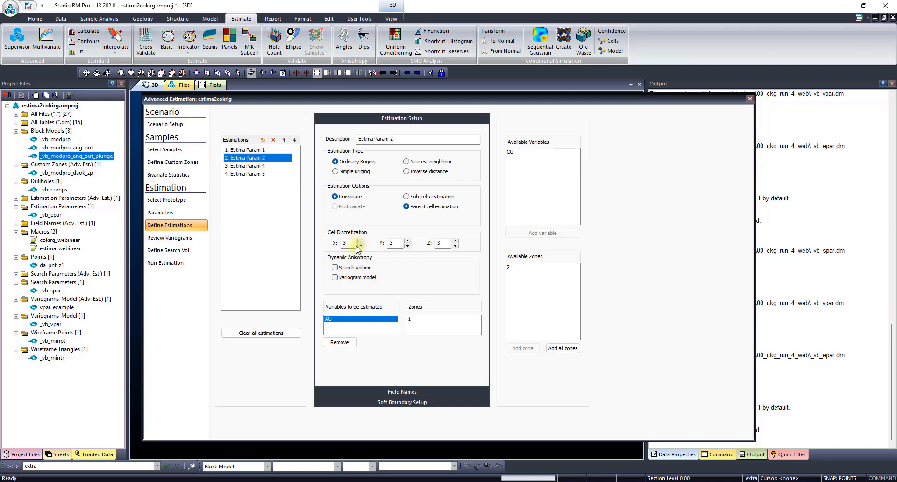
click(335, 268)
click(336, 277)
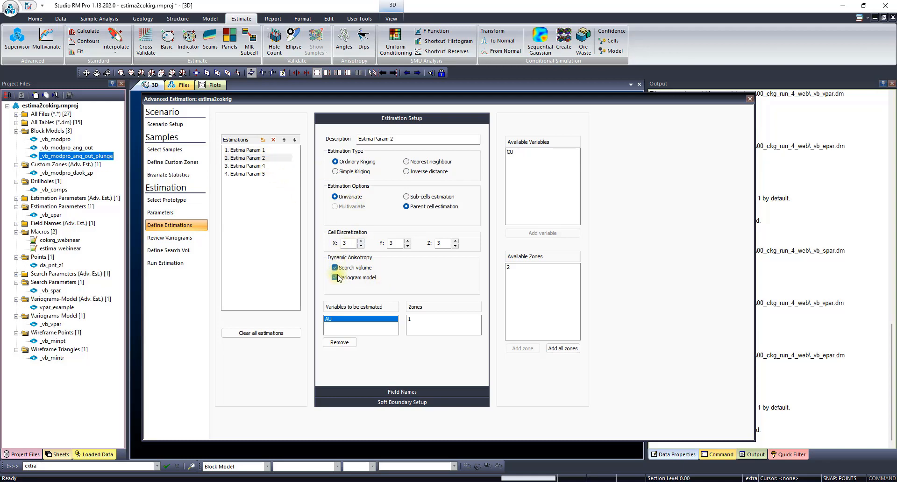
- Exclude variance, number of samples, search volume index and minimum distance from the output fields of Estima Param 1
click(263, 150)
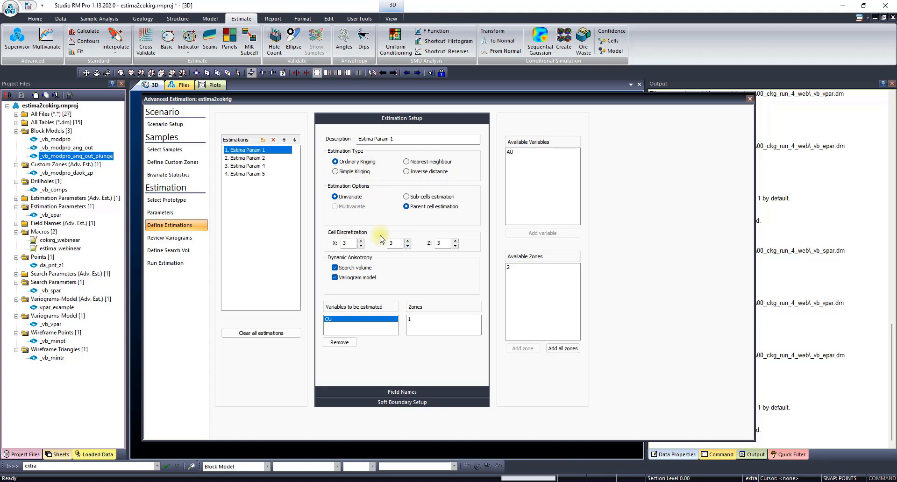
click(426, 394)
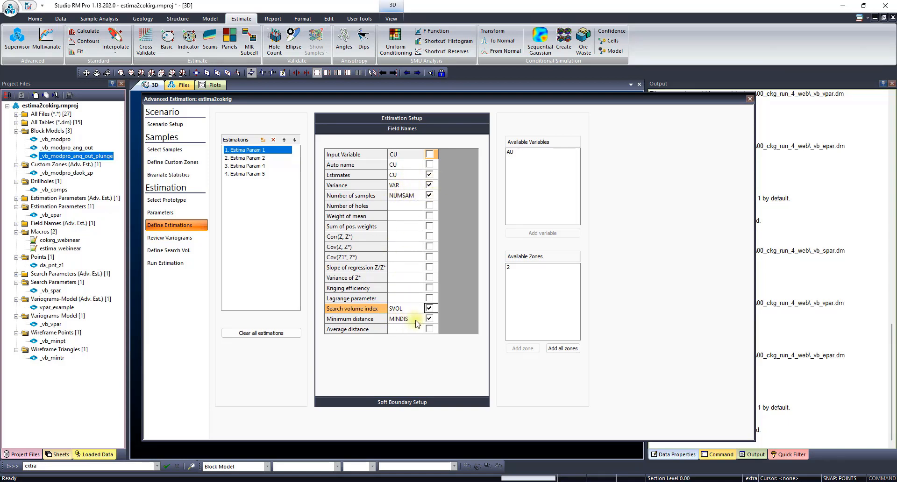
click(429, 184)
click(429, 195)
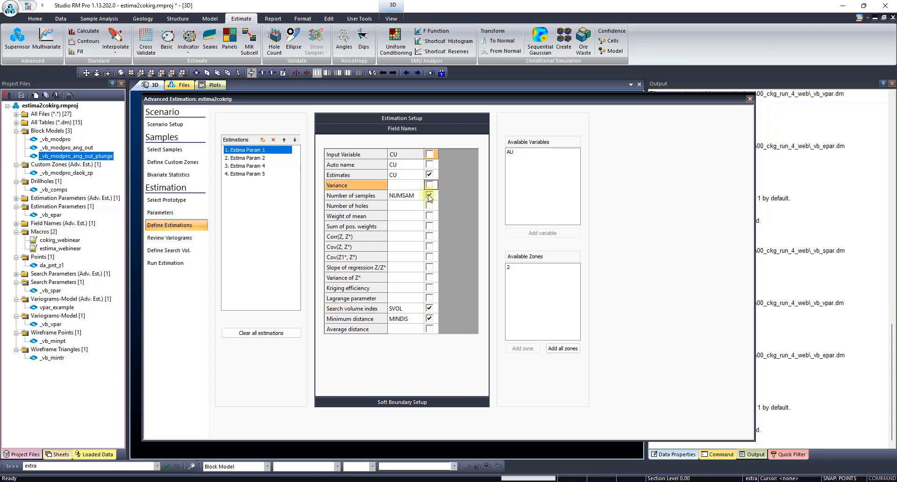
click(429, 308)
click(429, 319)
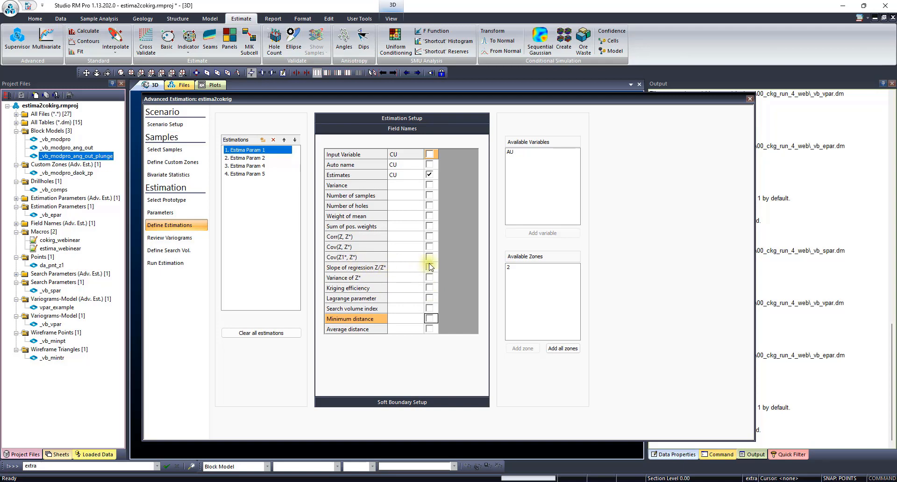
- Include slope of regression and kriging efficiency, with the fields they depend on, in the outputs of Estima Param 1
click(430, 289)
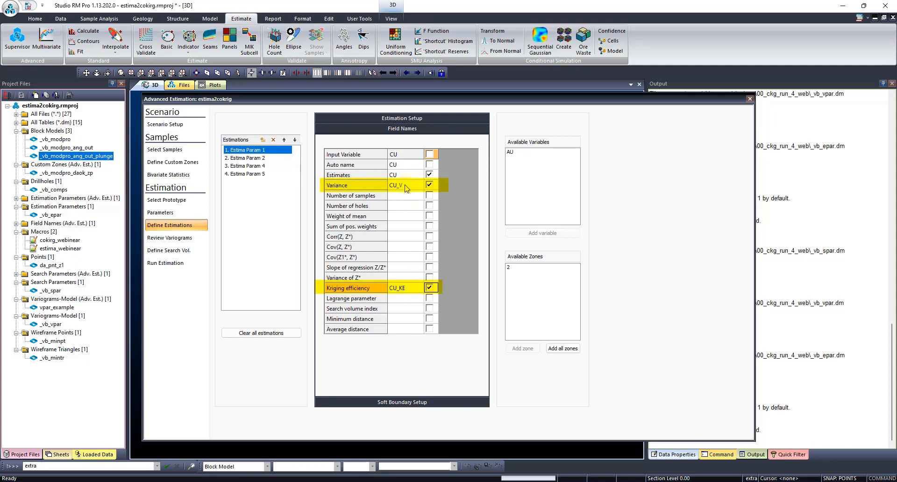
click(429, 185)
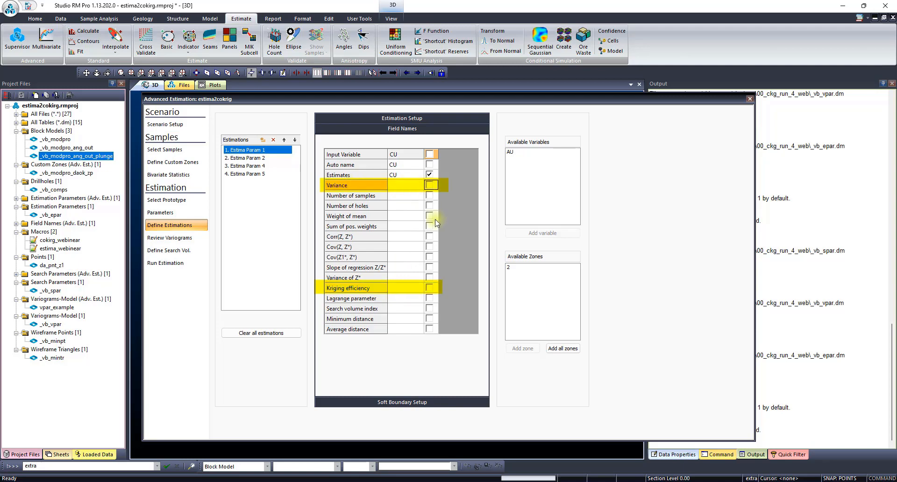
click(430, 267)
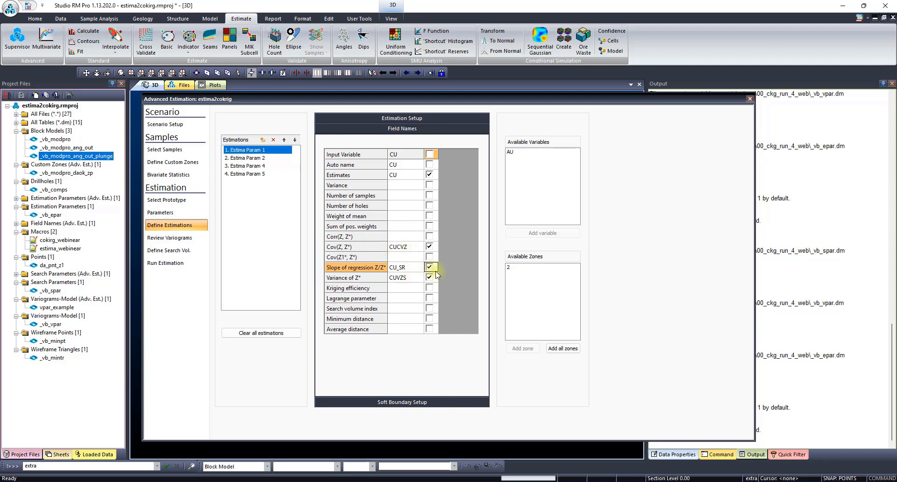
click(429, 289)
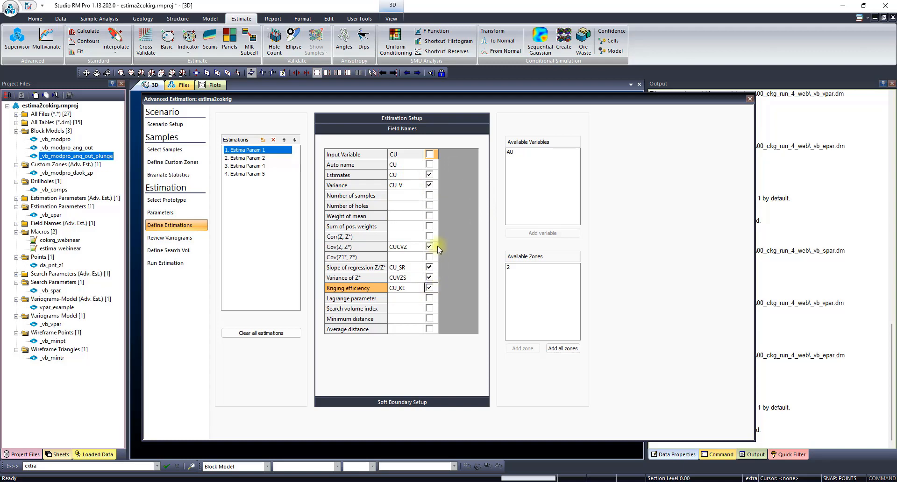
- Add number of samples, number of holes, weight of mean, sum of positive weights, search volume index, minimum distance and average distance outputs to Estima Param 1
click(256, 159)
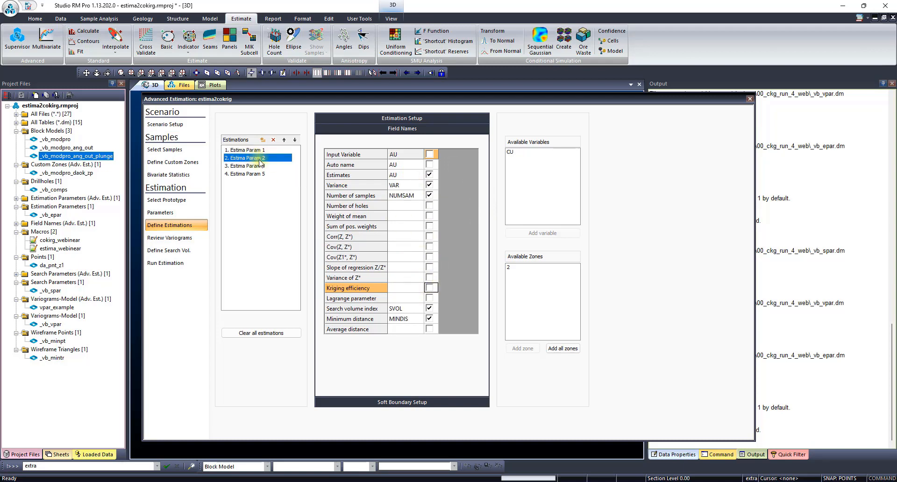
click(252, 150)
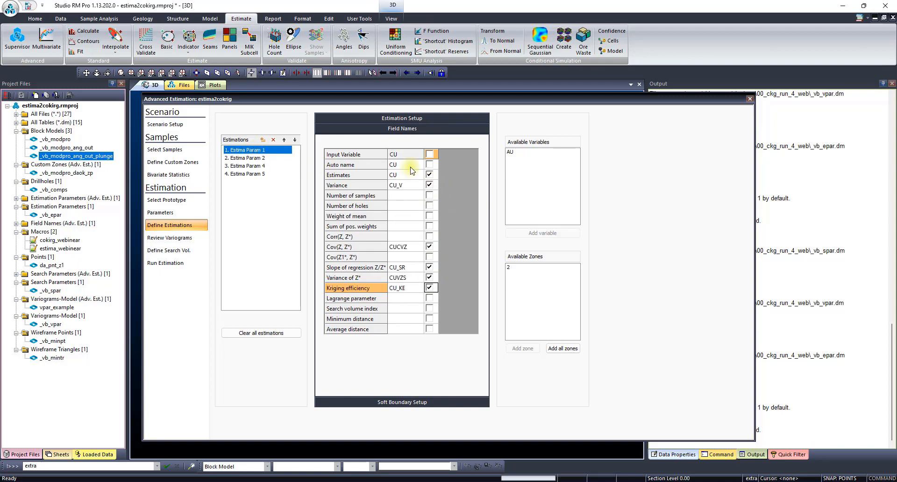
click(430, 195)
click(430, 206)
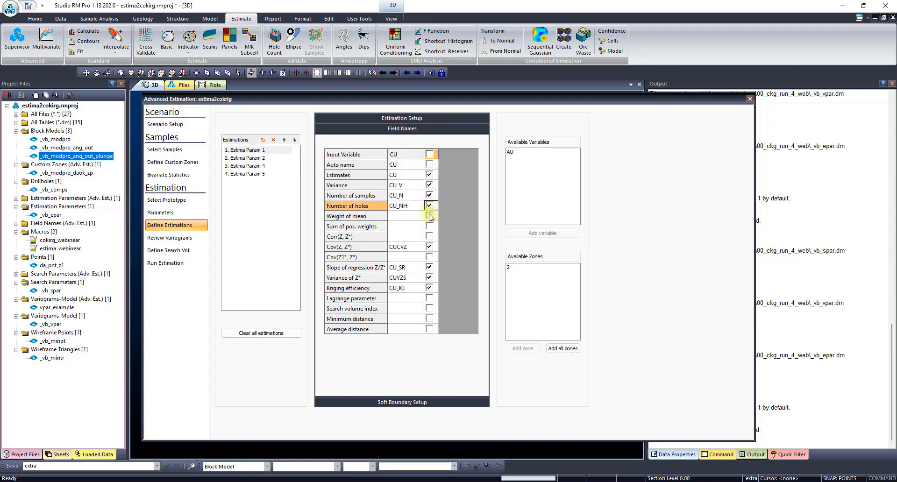
click(430, 216)
click(430, 226)
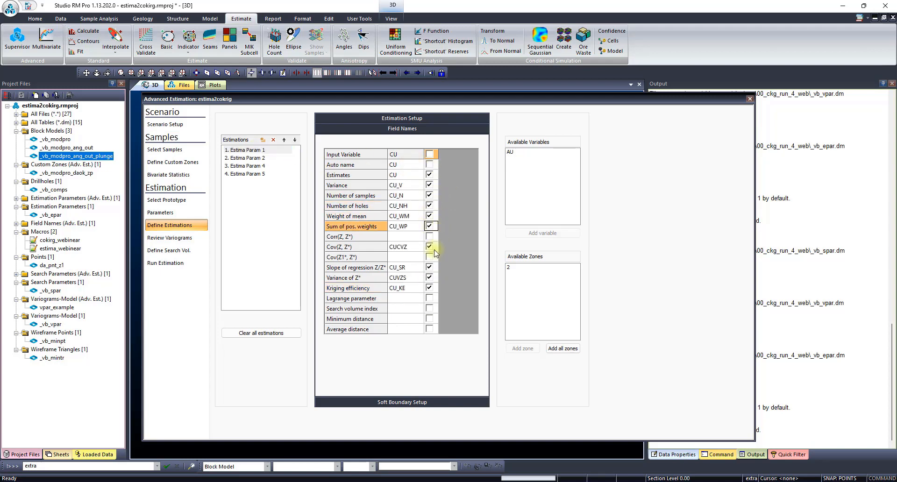
click(430, 309)
click(430, 318)
click(430, 329)
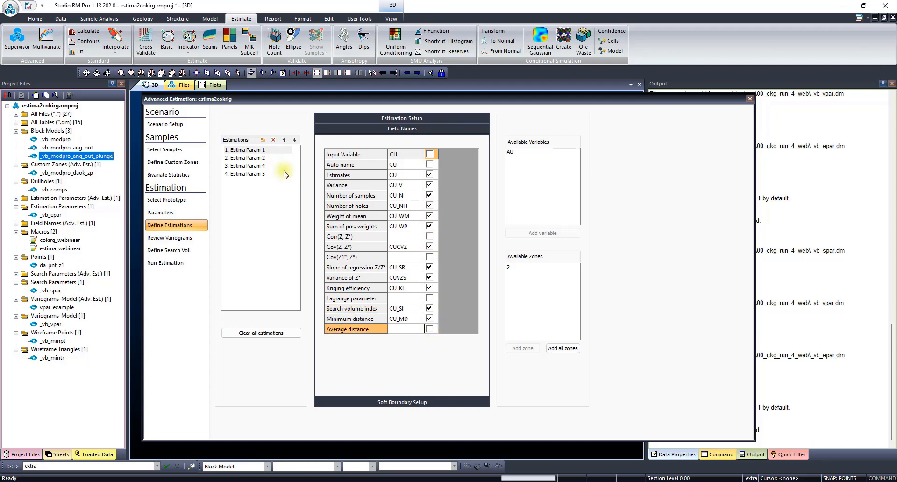
- Add number of holes, weight of mean, sum of positive weights, slope of regression, kriging efficiency and average distance outputs to Estima Param 2
click(254, 158)
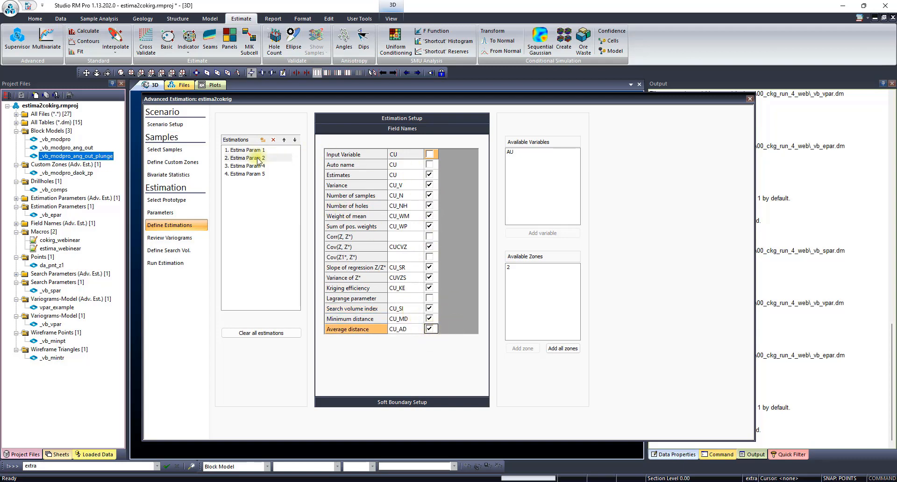
click(429, 205)
click(429, 215)
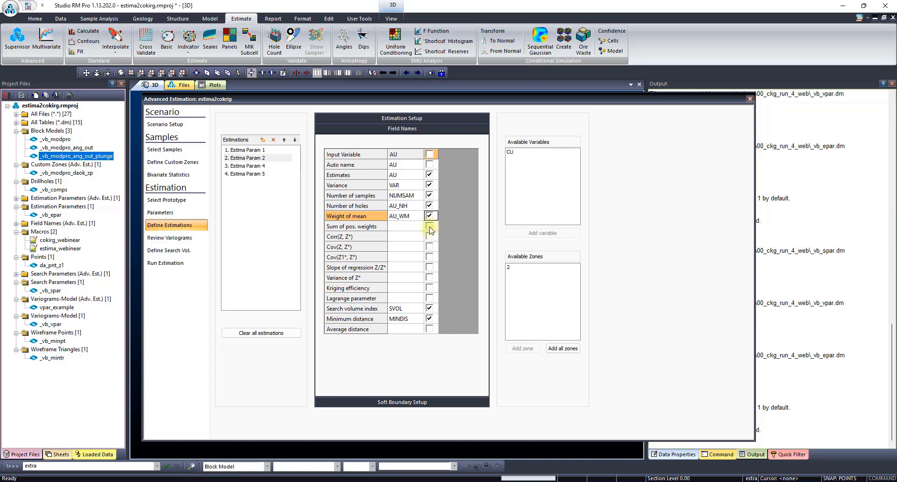
click(430, 226)
click(429, 267)
click(430, 287)
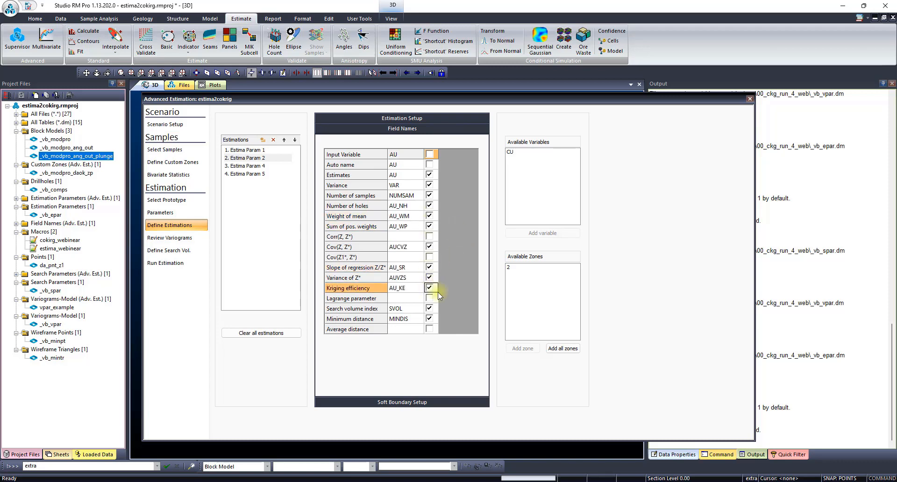
click(430, 329)
- Add number of holes, weight of mean, sum of positive weights, slope of regression, kriging efficiency and average distance outputs to Estima Param 4
click(255, 166)
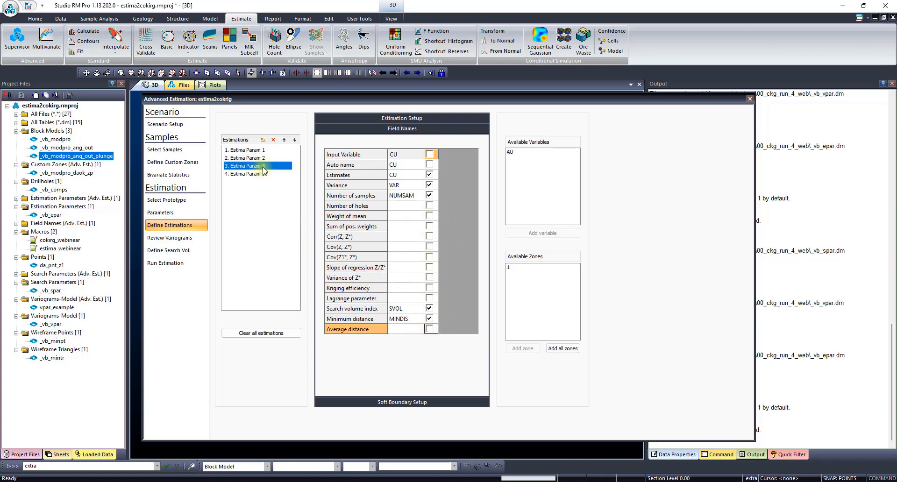
click(429, 206)
click(430, 216)
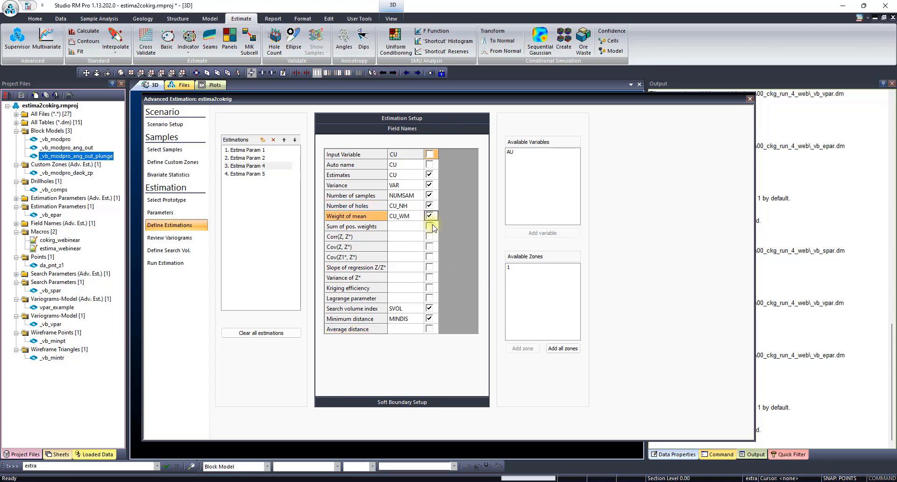
click(430, 226)
click(429, 268)
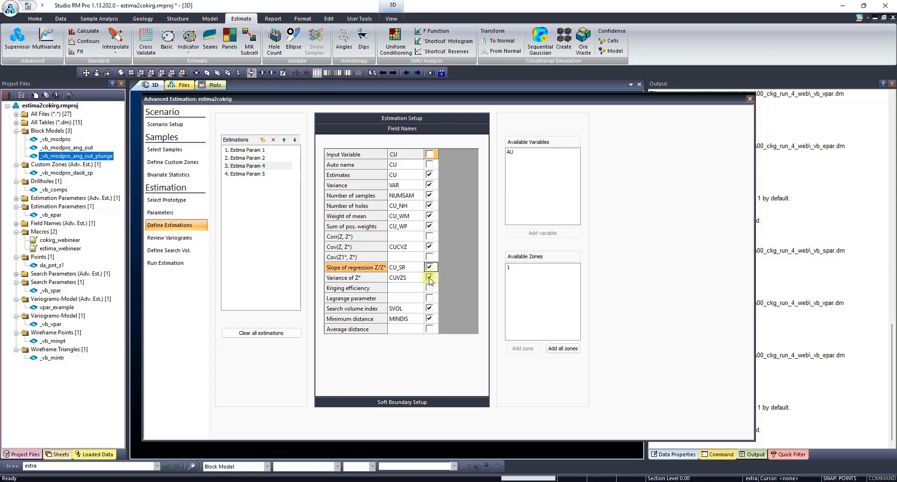
click(430, 278)
click(430, 278)
click(430, 268)
click(429, 288)
click(430, 333)
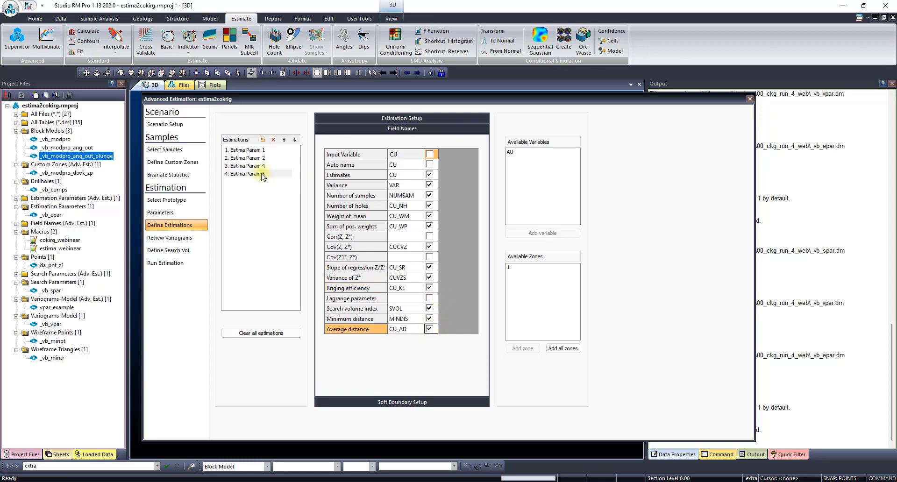
- Add number of holes, weight of mean, sum of positive weights, slope of regression, kriging efficiency and average distance outputs to Estima Param 5
click(256, 174)
click(429, 206)
click(430, 216)
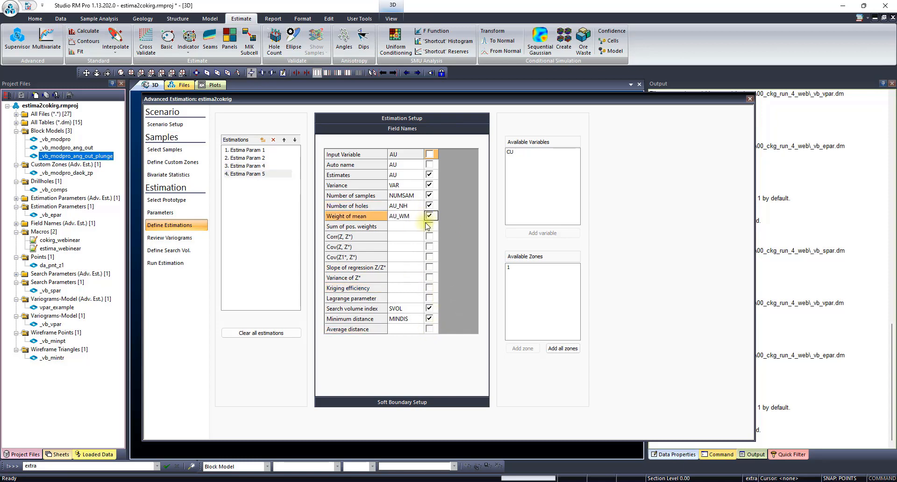
click(429, 226)
click(430, 268)
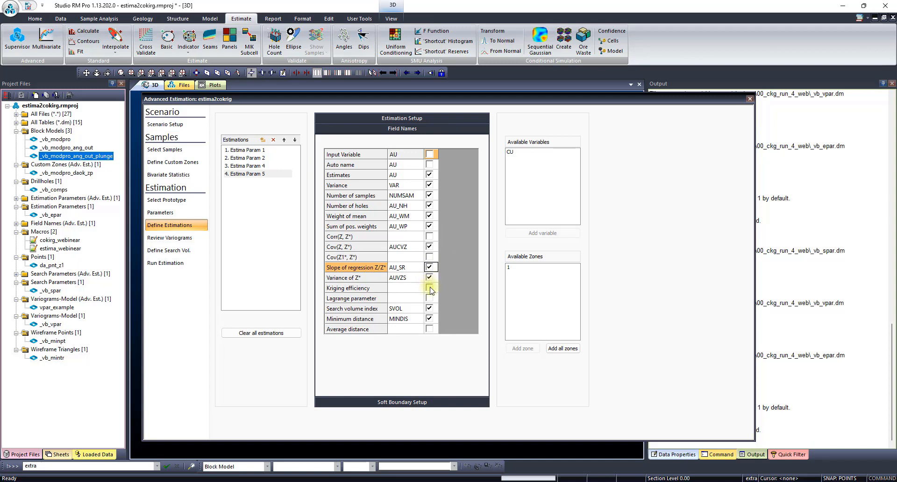
click(430, 288)
click(430, 329)
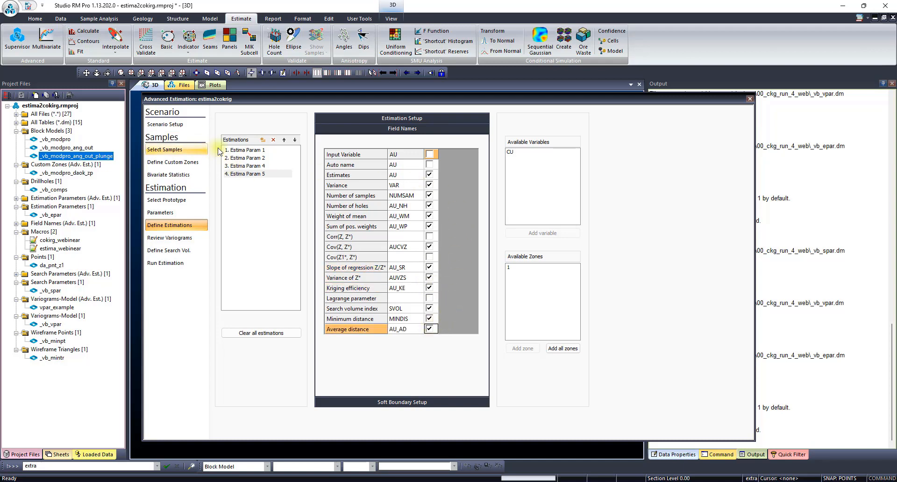
- Check the defined custom zones and map custom zone 1+2 to model zone 1 as the soft boundary of Estima Param 1
click(242, 152)
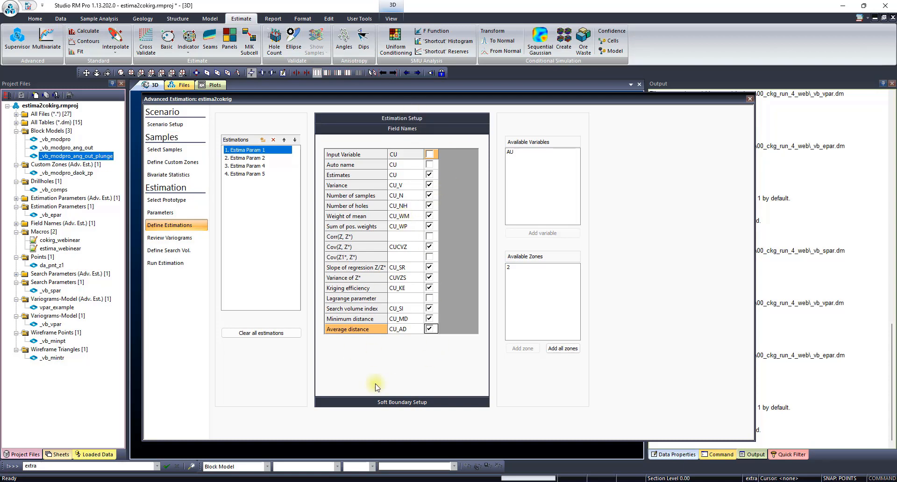
click(378, 402)
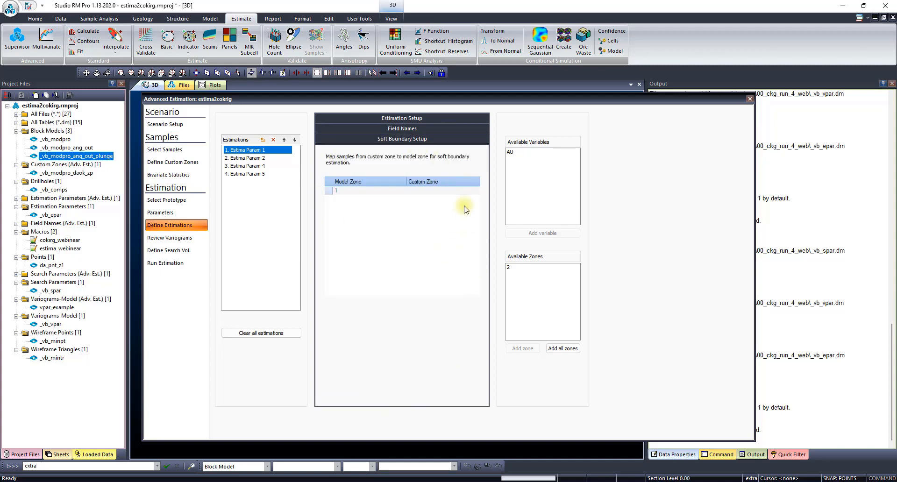
click(184, 150)
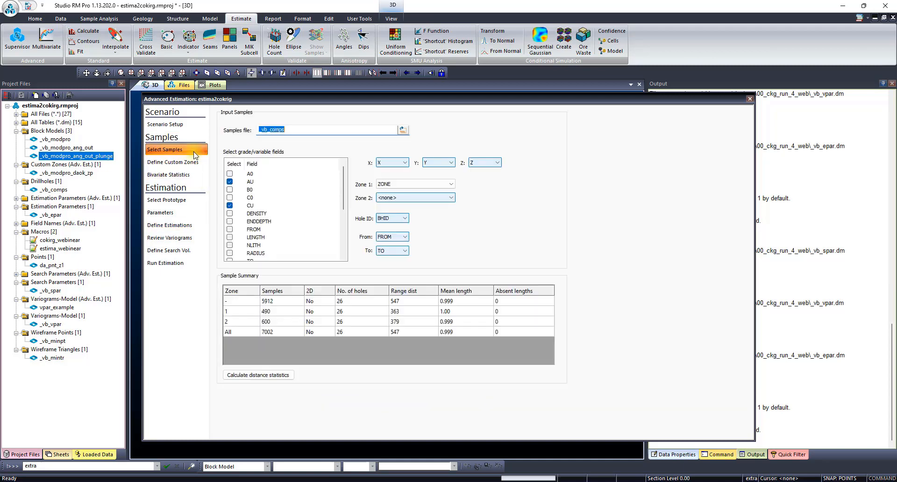
click(187, 162)
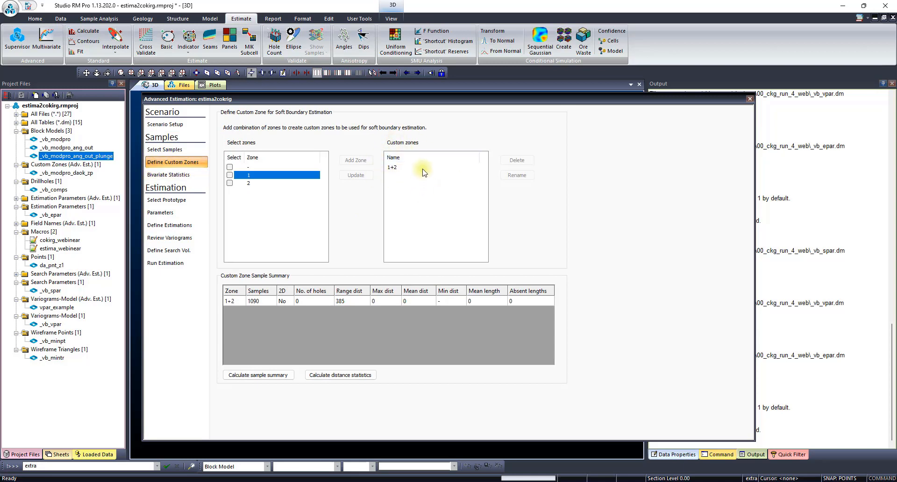
click(168, 226)
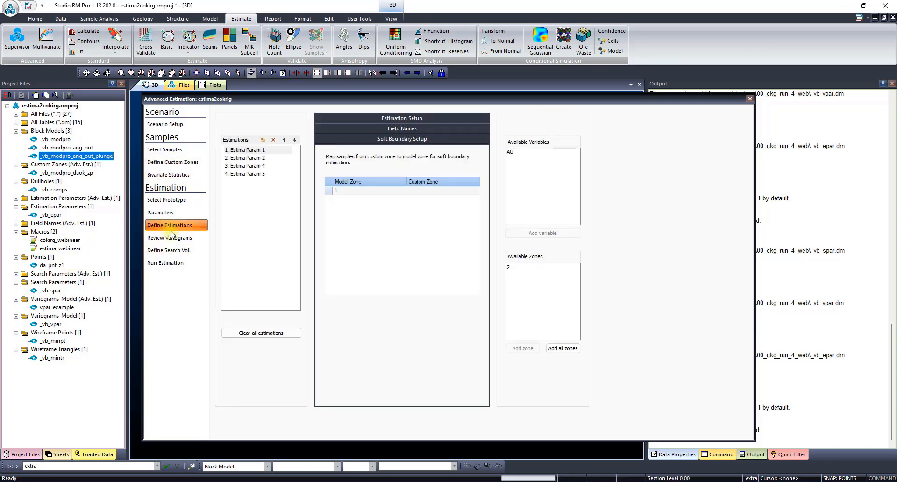
click(460, 190)
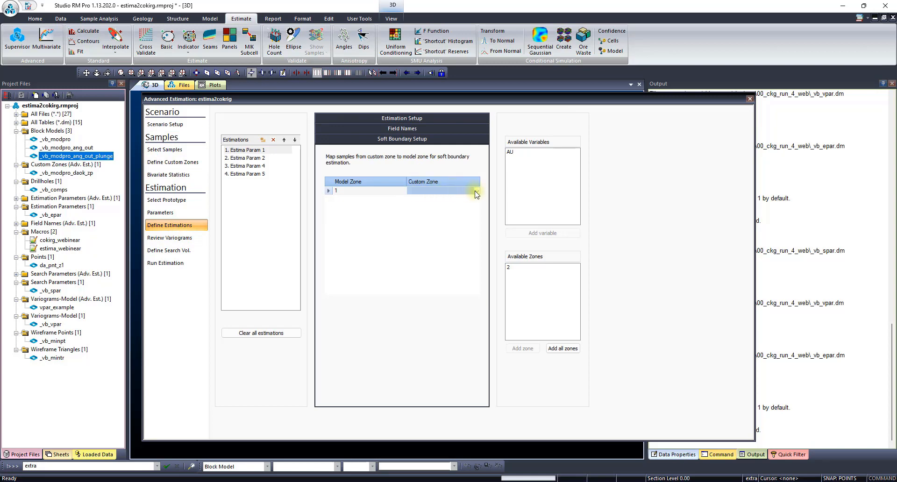
click(477, 191)
click(453, 201)
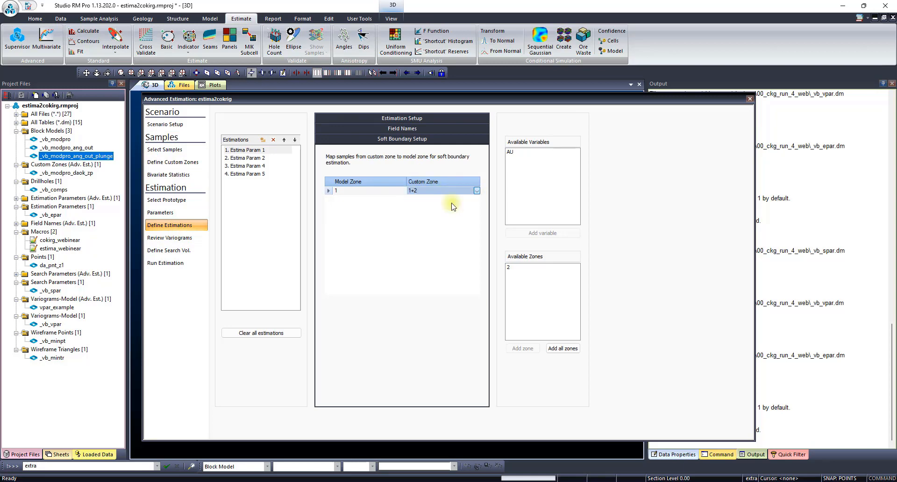
click(430, 234)
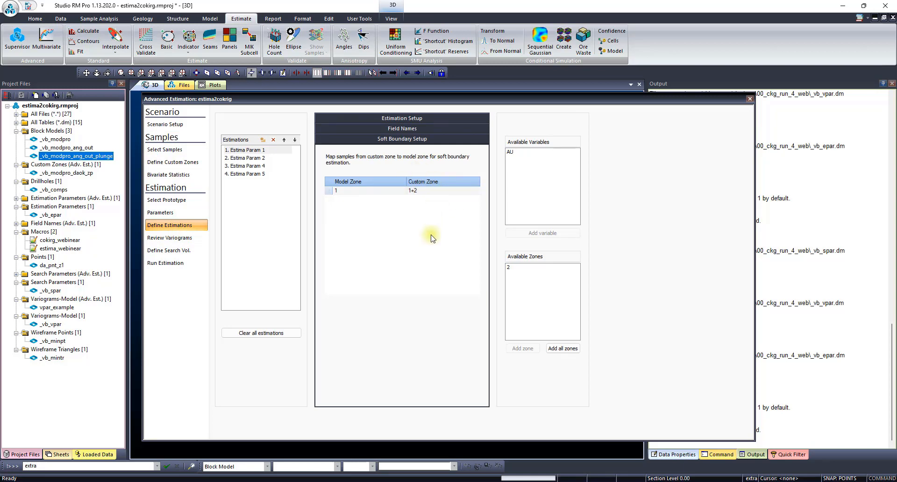
- Map custom zone 1+2 to model zone 1 as the soft boundary of Estima Param 2
click(260, 158)
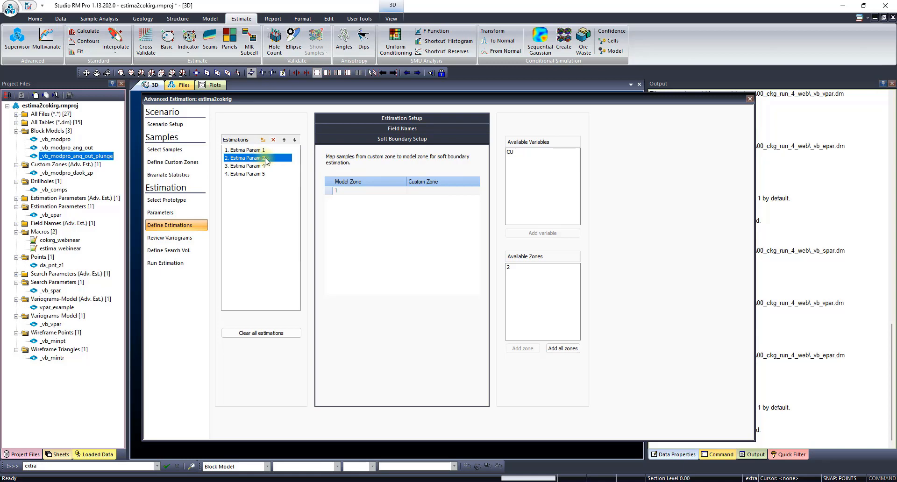
click(459, 192)
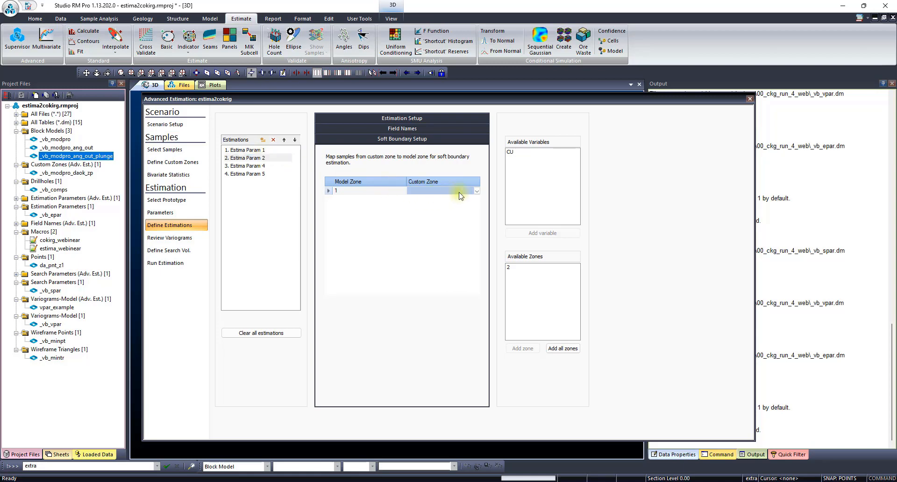
click(477, 191)
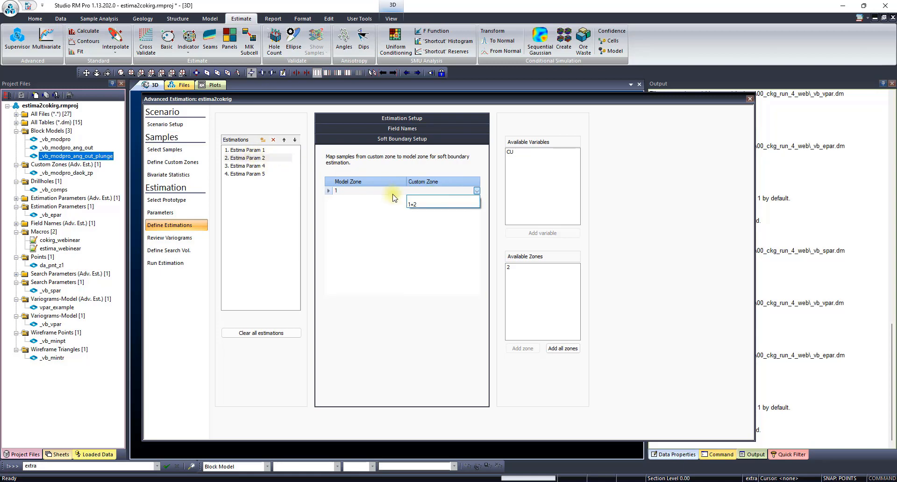
click(430, 204)
- Check the soft boundary of Estima Param 4 and the field names and estimation setup of Estima Param 5
click(253, 167)
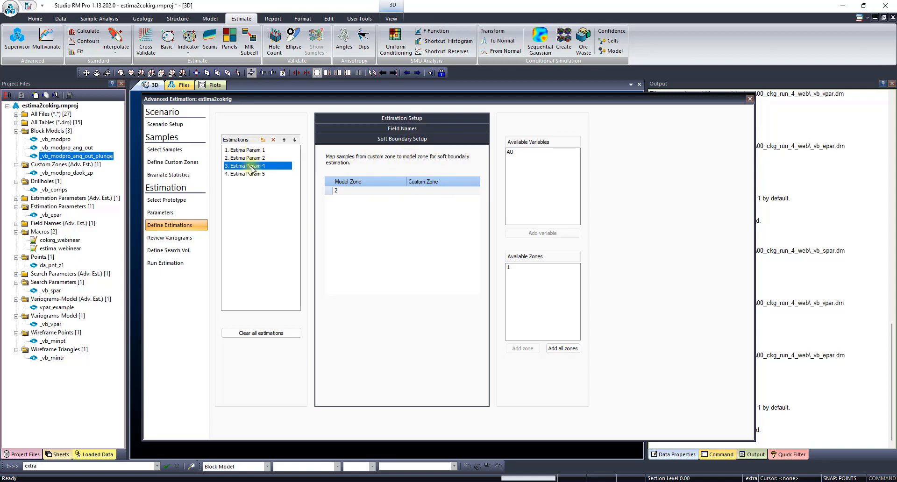
click(252, 175)
click(412, 129)
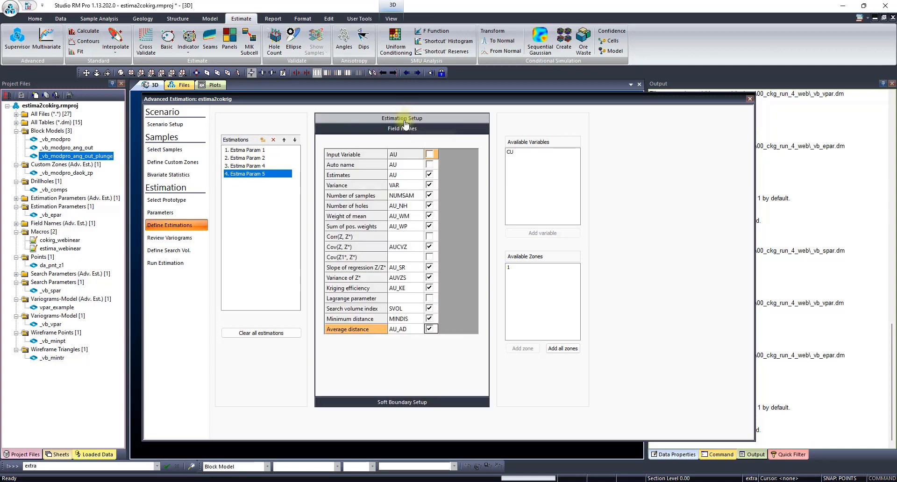
click(418, 119)
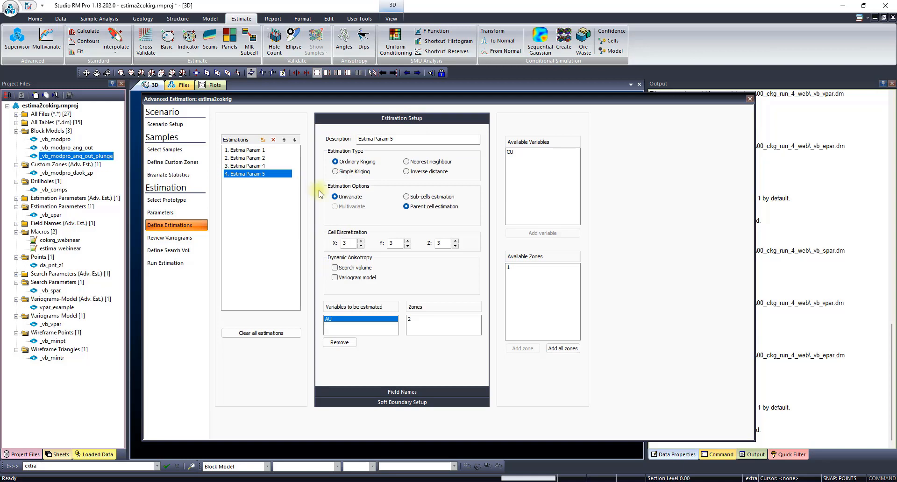
- Review the variogram models for CU and AU in zone 1 and CU in zone 2
click(183, 238)
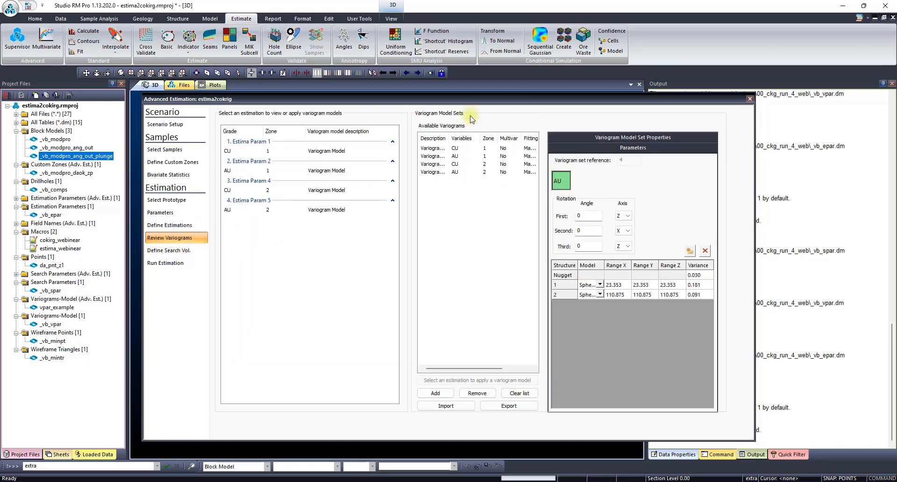
click(453, 148)
click(461, 156)
click(461, 164)
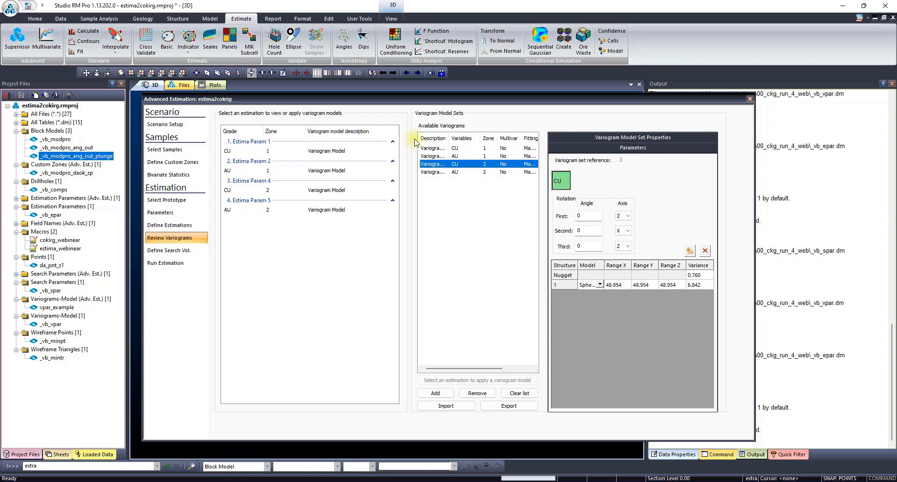
- Inspect the shape settings of the 50 x 50 x 50 search volume
click(182, 253)
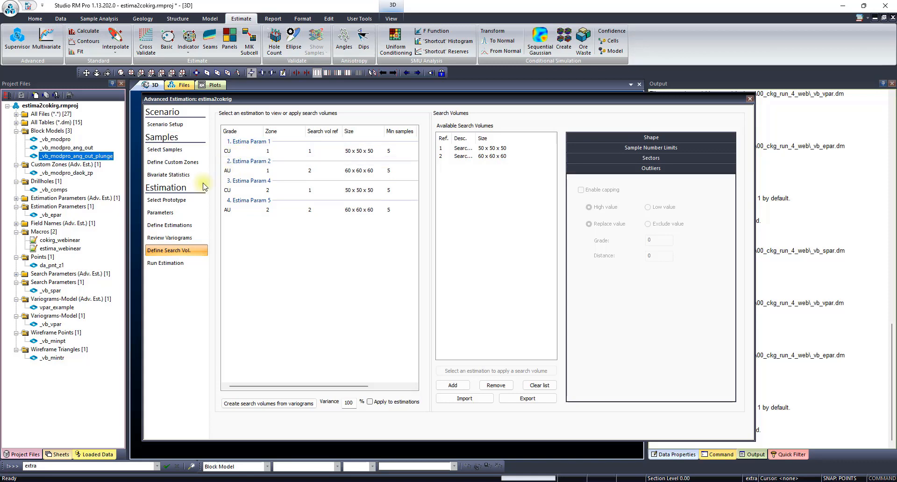
click(485, 151)
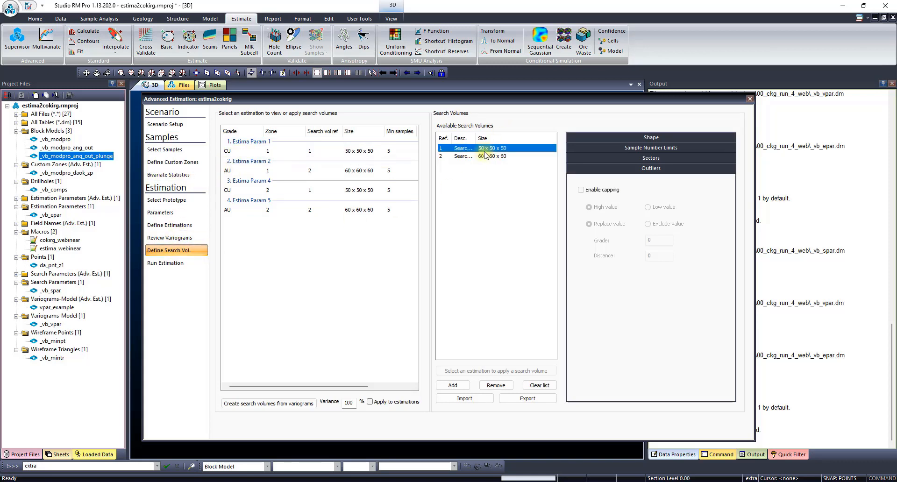
click(672, 138)
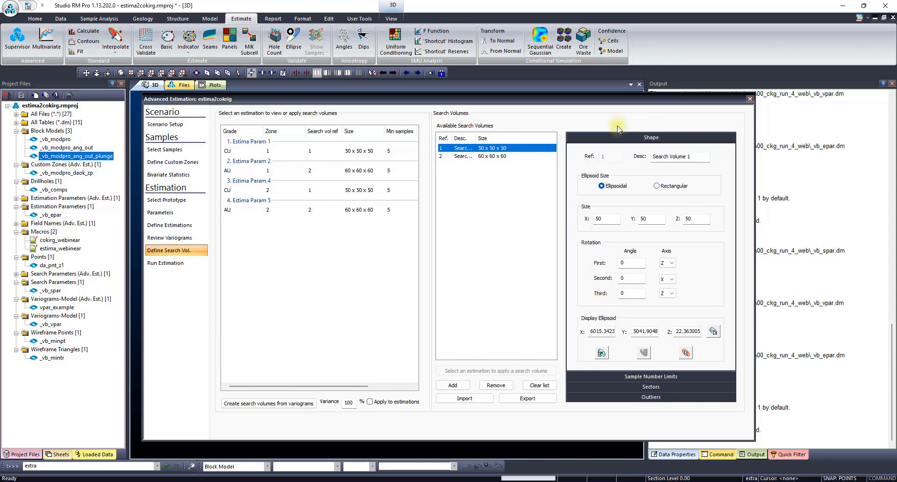
- Move the Advanced Estimation dialog aside and load the _vb_mintr wireframe into the 3D window
drag(653, 103, 387, 96)
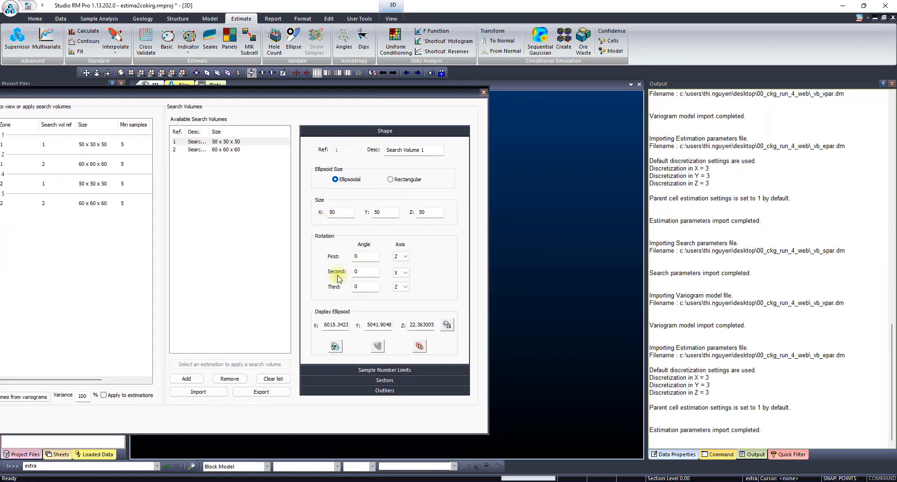
drag(335, 96, 604, 73)
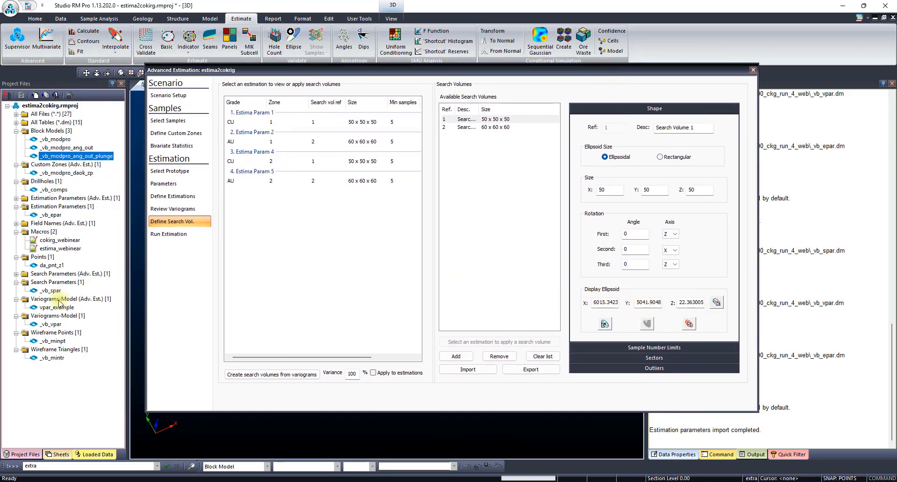
drag(224, 69, 414, 60)
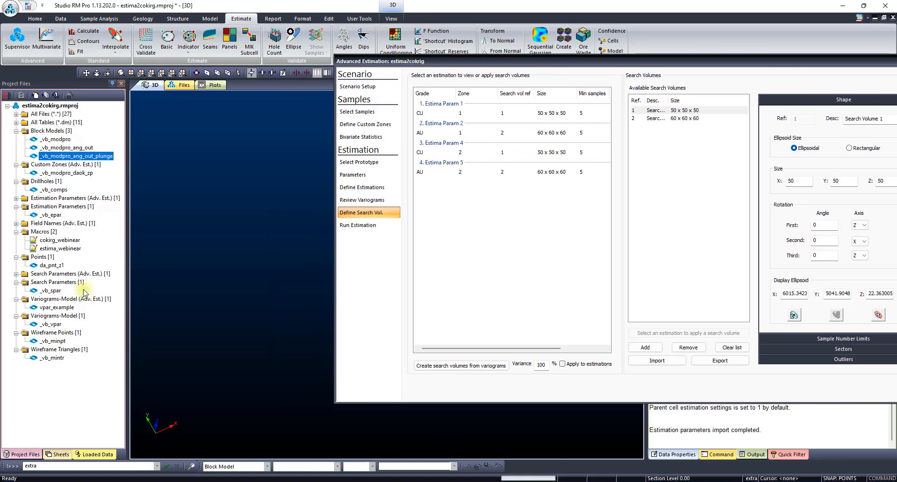
double_click(50, 357)
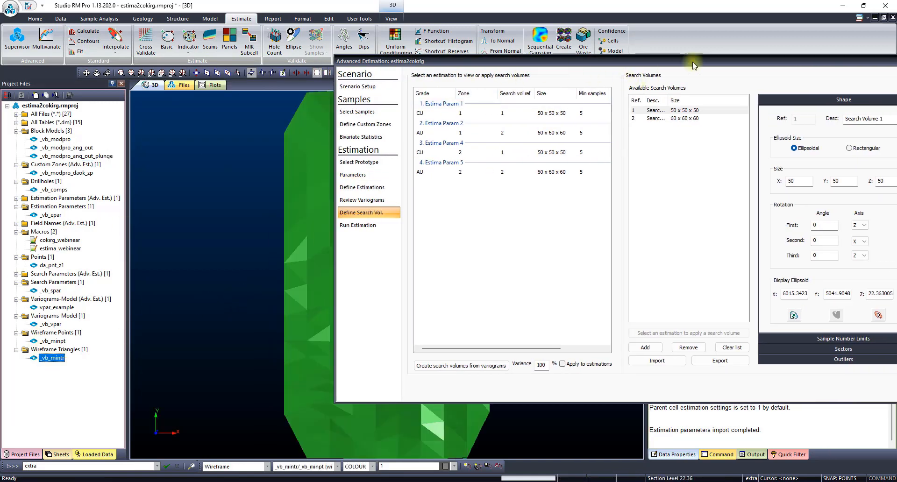
- Pick a display position on the wireframe, show the Search Volume 1 ellipsoid there and view it in 3D
drag(719, 58, 108, 65)
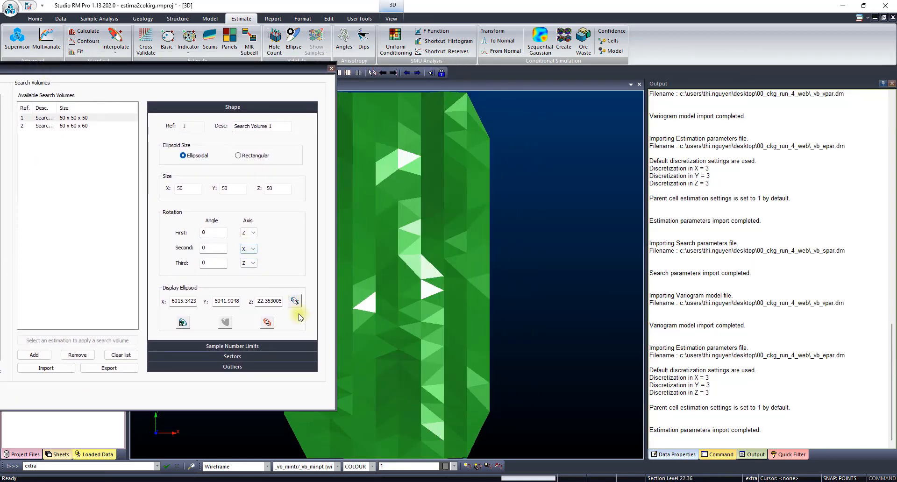
click(296, 300)
click(378, 258)
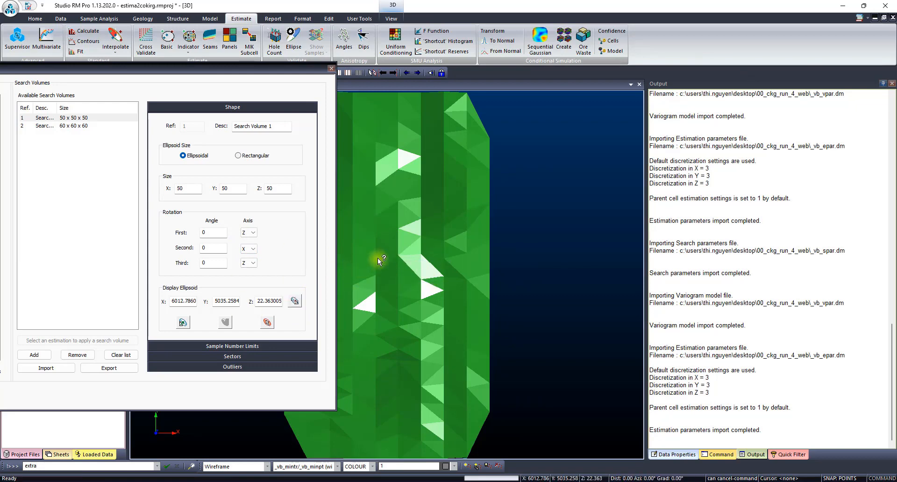
click(182, 322)
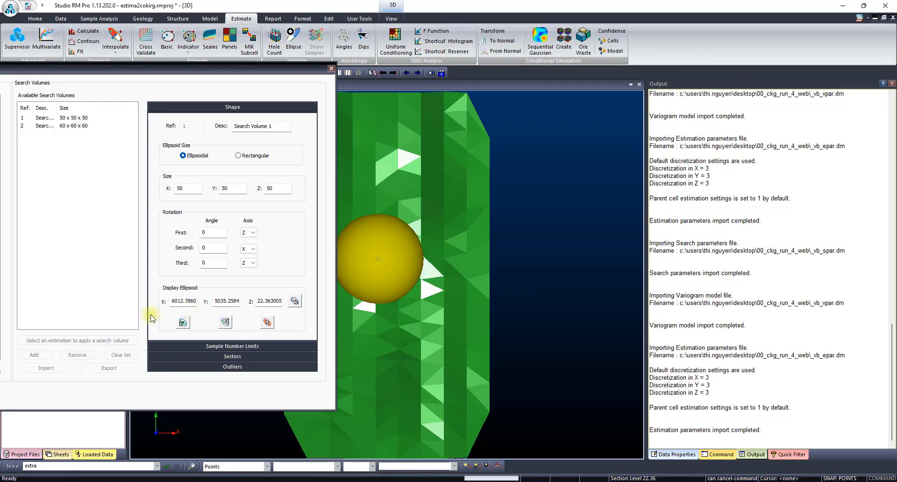
drag(472, 301, 469, 269)
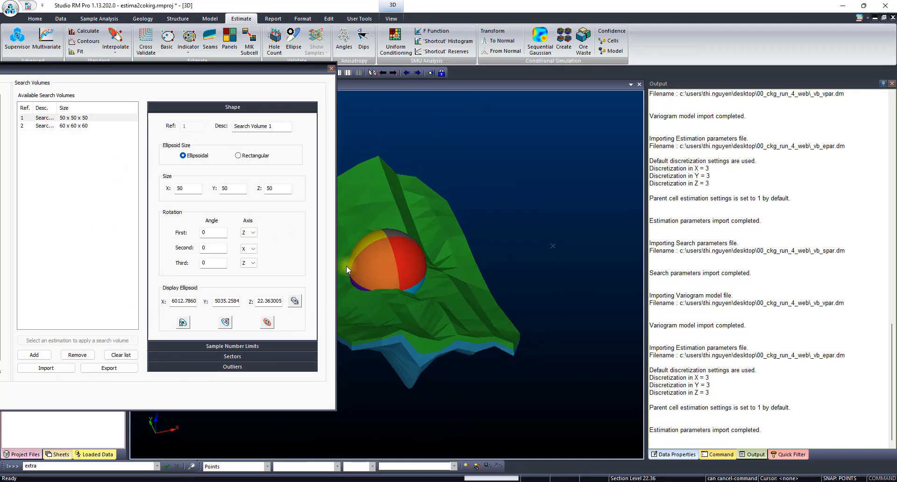
- Delete the _SearchEllipseRef1 ellipsoid from the project sheets and bring the estimation dialog back into view
drag(214, 70, 684, 75)
click(58, 455)
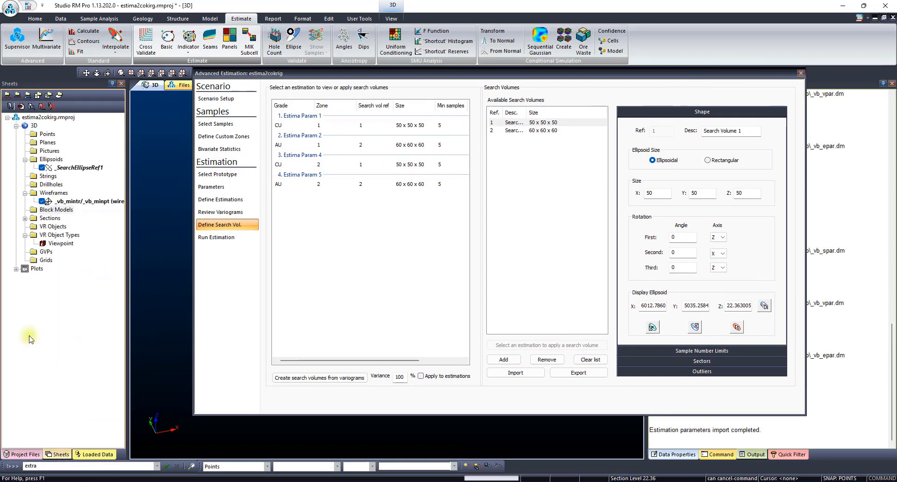
click(84, 168)
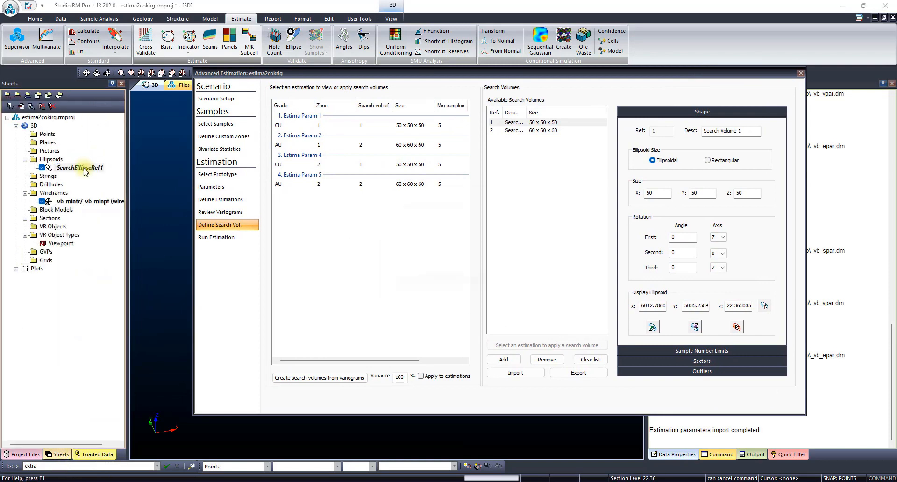
key(Delete)
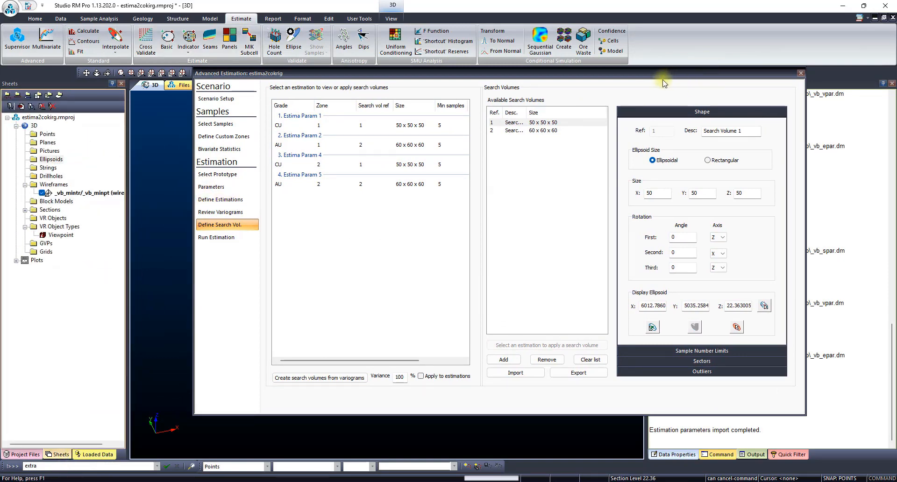
drag(649, 72, 583, 87)
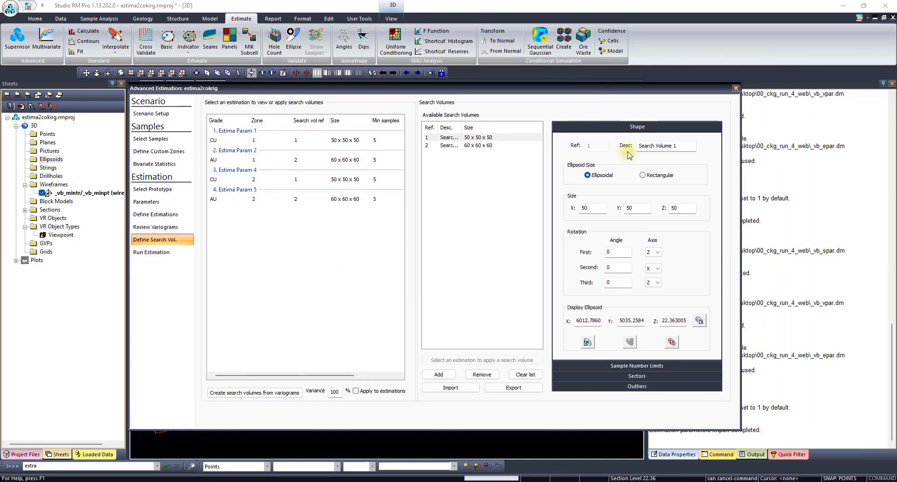
- Review the sample number limits of Search Volume 1 for size factors 1, 2 and 5
click(640, 366)
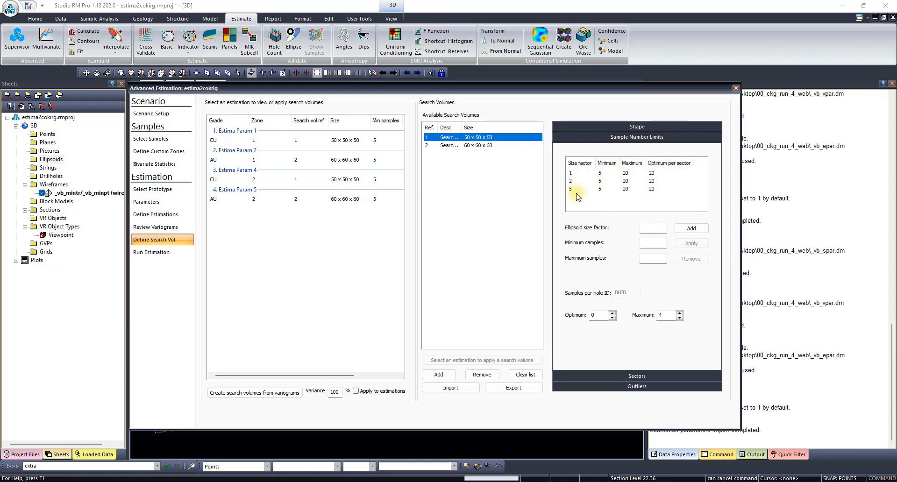
click(573, 173)
click(571, 181)
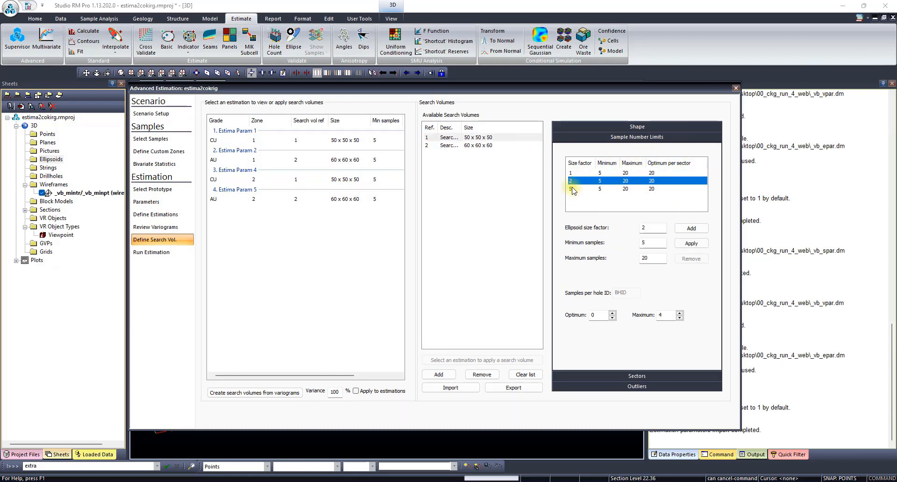
click(570, 189)
- Add an ellipsoid size factor of 6 to Search Volume 1 with minimum 1 and maximum 10 samples
double_click(654, 228)
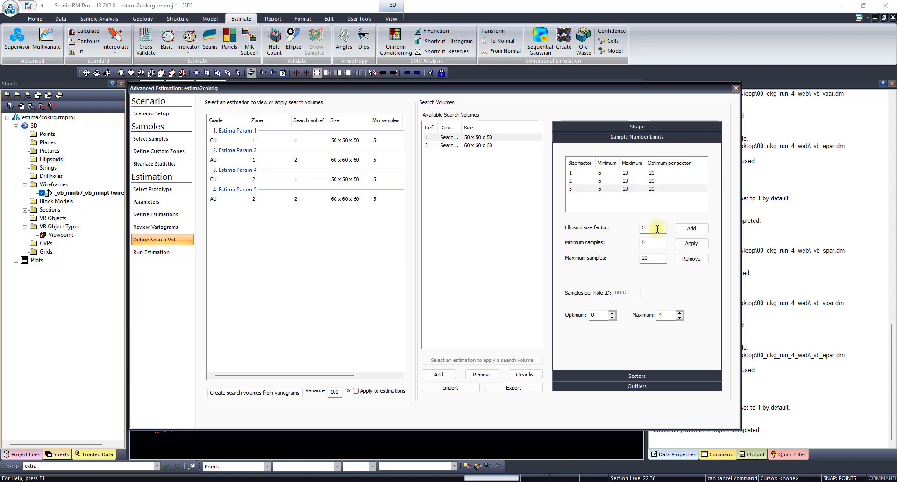
text(6)
click(690, 228)
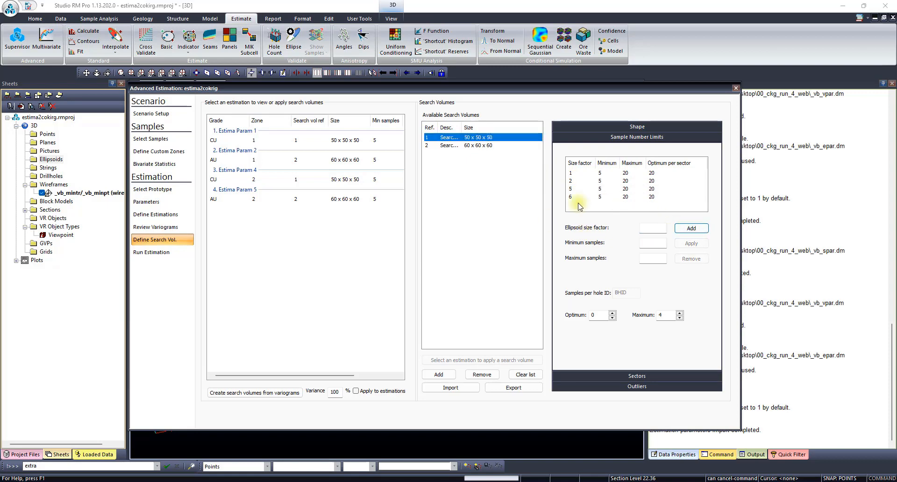
double_click(651, 243)
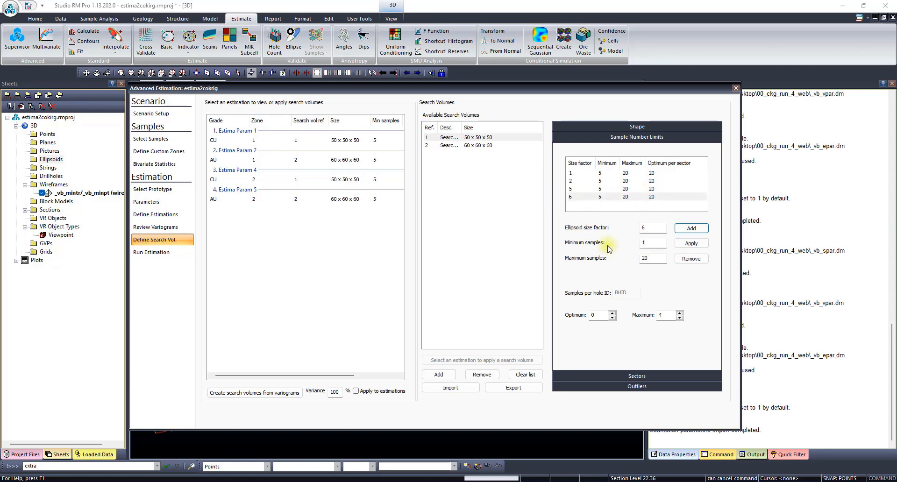
key(Tab)
text(10)
click(691, 244)
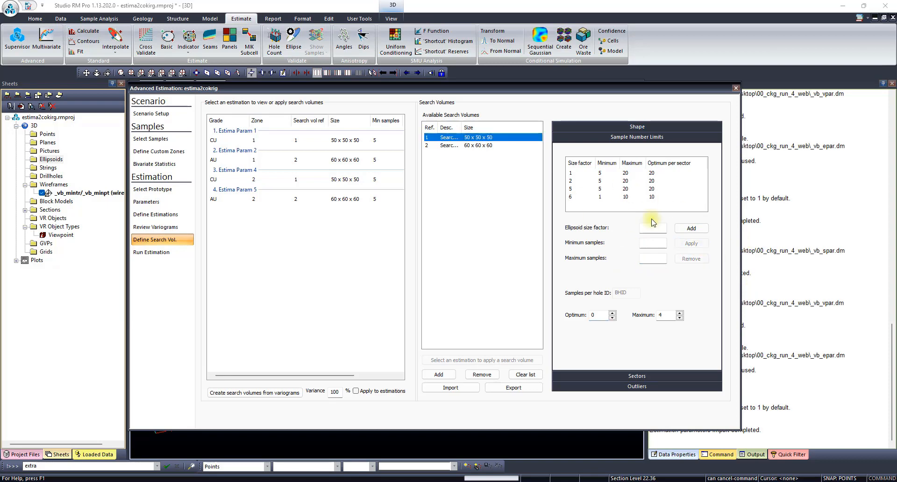
- Remove the size factor 6 entry from the sample number limits of Search Volume 1
click(628, 196)
click(692, 259)
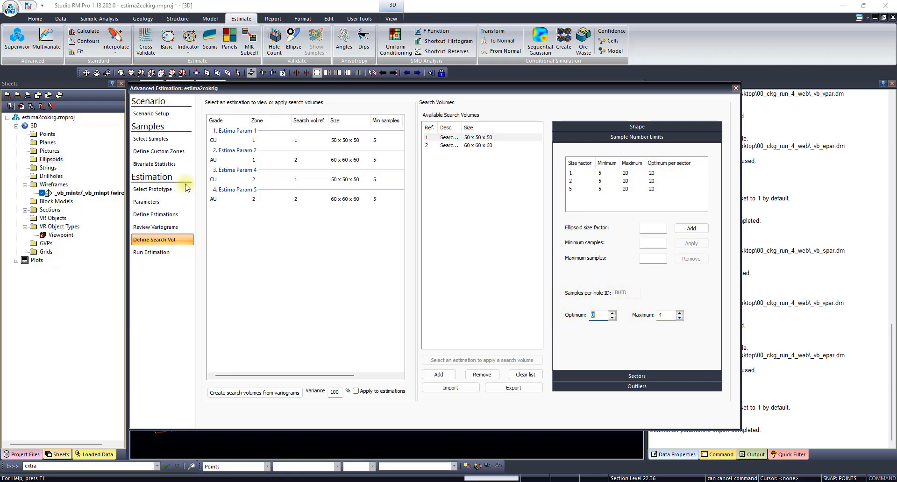
- Check the hole ID field in the sample selection and return to the sample number limits of Search Volume 1
click(153, 140)
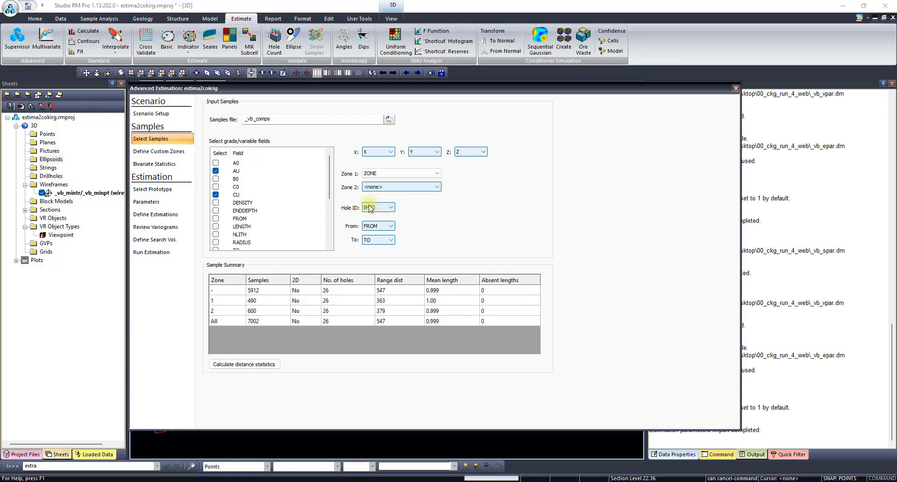
click(133, 240)
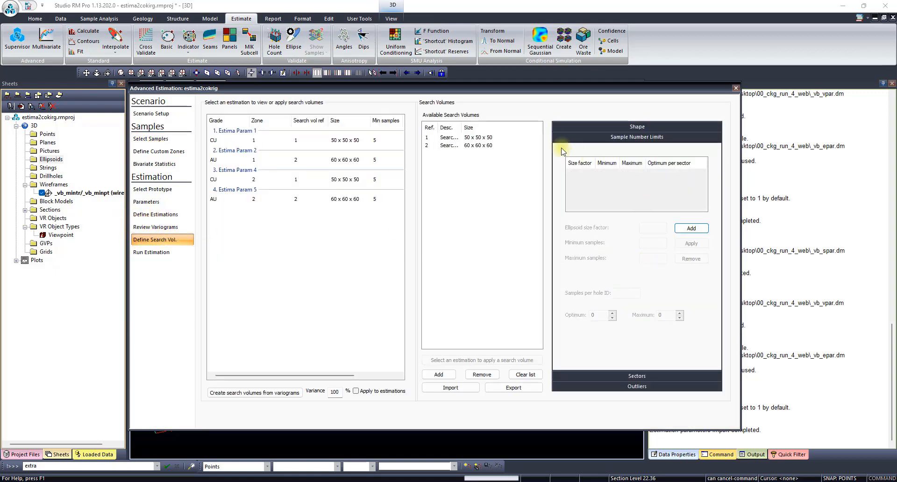
click(487, 139)
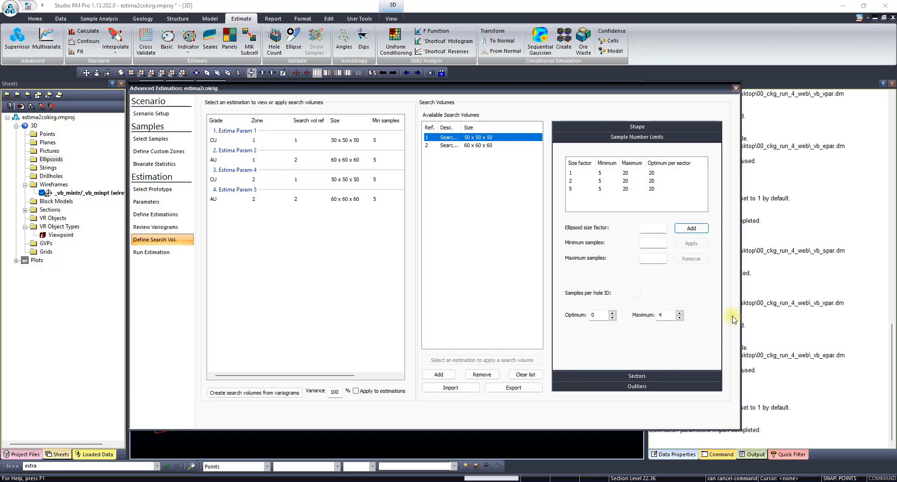
- Enable the sector method for Search Volume 1 with 4 vertical sectors and split the sectors horizontally
click(683, 377)
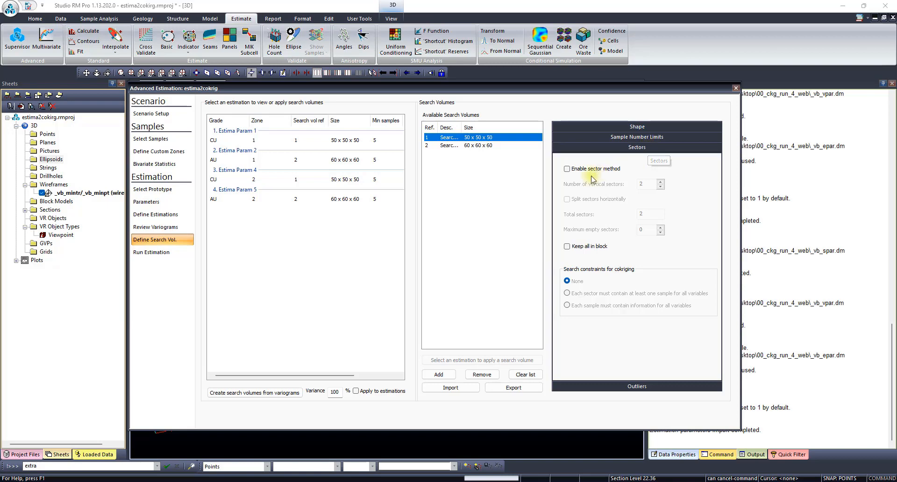
click(567, 170)
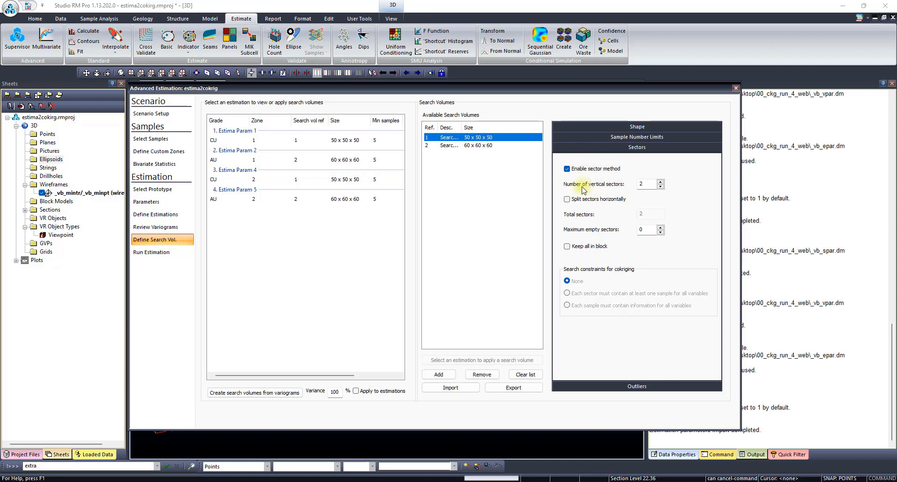
click(651, 184)
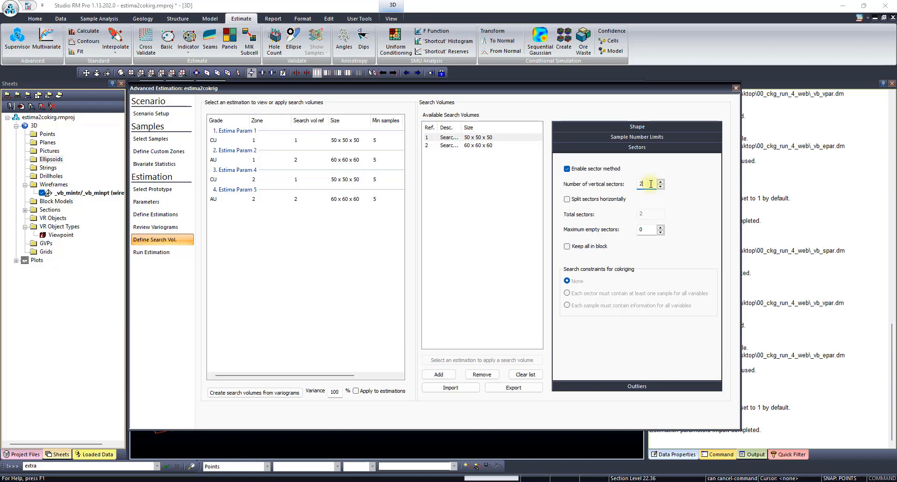
drag(651, 184, 630, 185)
click(569, 201)
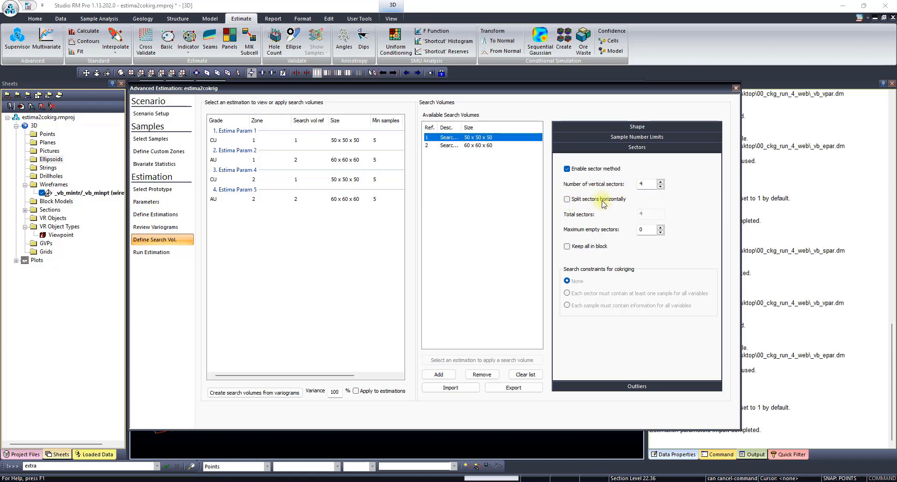
click(567, 200)
- Try 3 vertical sectors for Search Volume 1, and return the number of vertical sectors to 4
double_click(649, 183)
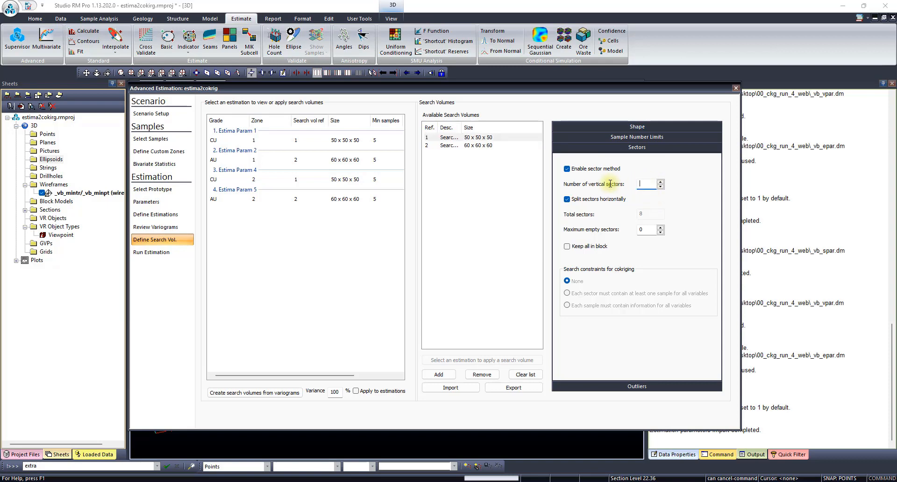
click(646, 227)
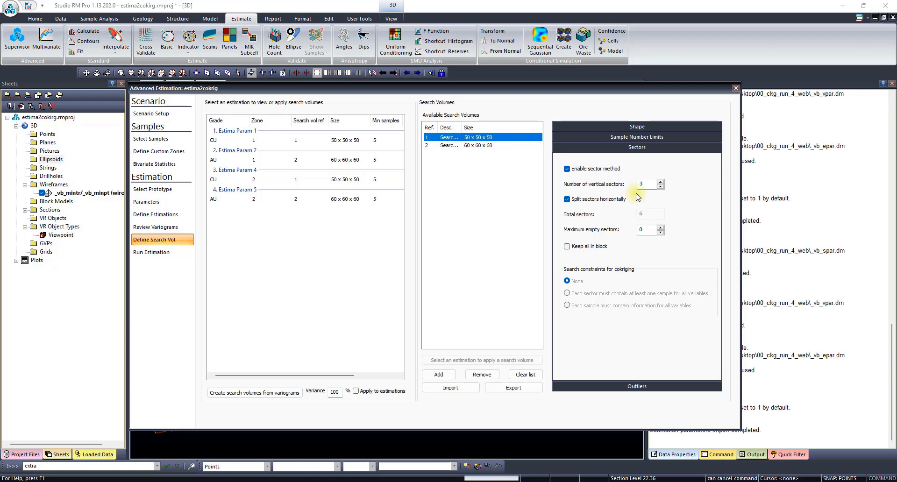
double_click(647, 184)
text(4)
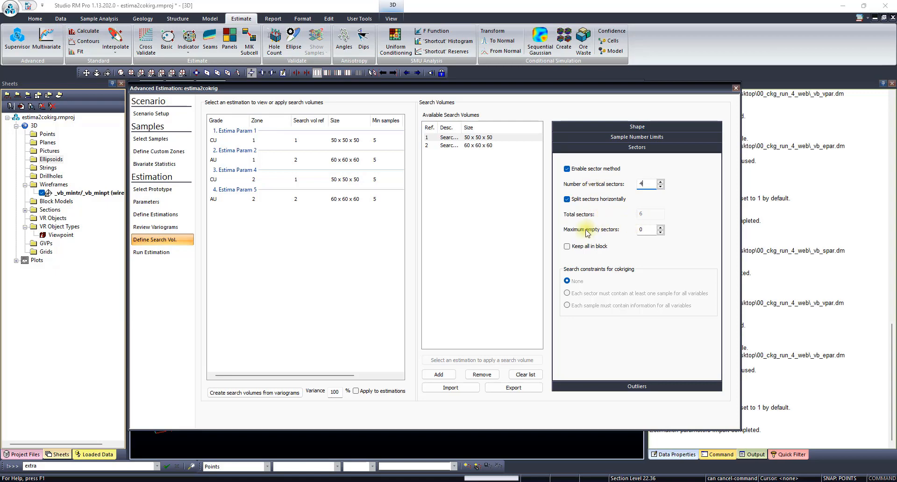
- Set the maximum number of empty sectors for Search Volume 1 to 4
click(644, 230)
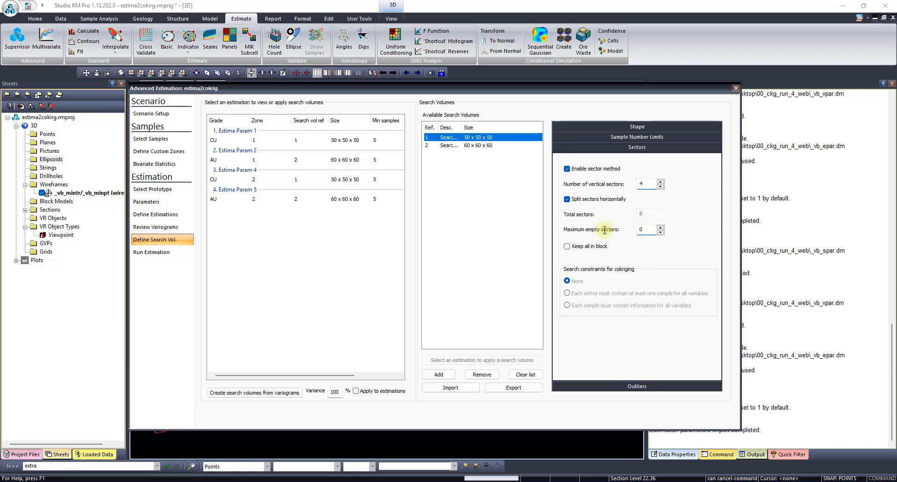
double_click(649, 231)
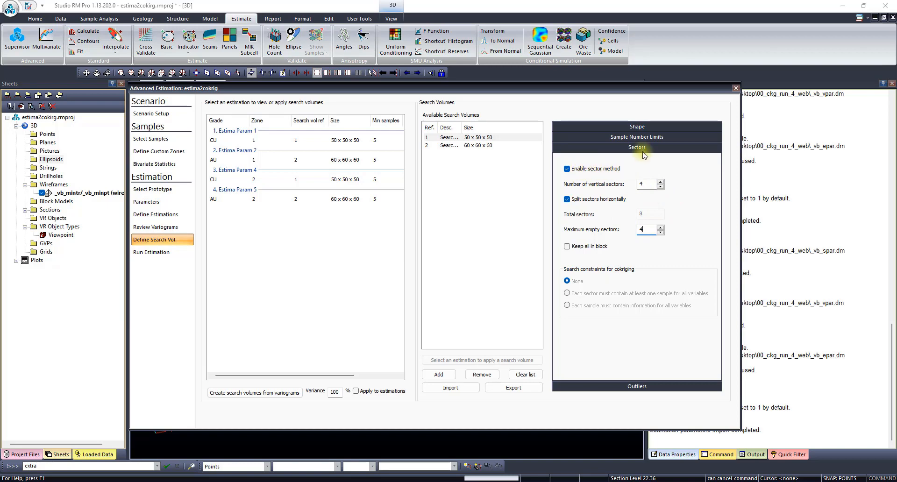
- Compare the optimum samples per sector of Search Volumes 1 and 2 with the sector settings of Search Volume 1
click(647, 138)
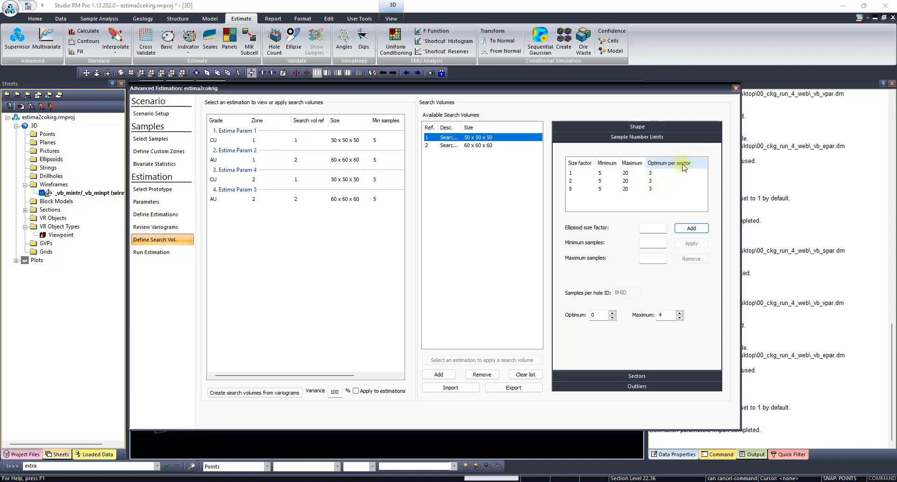
click(467, 146)
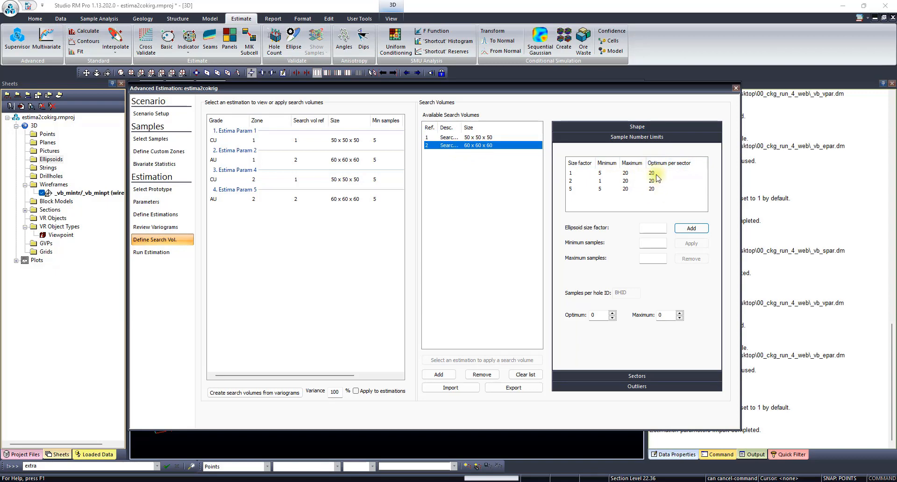
click(485, 137)
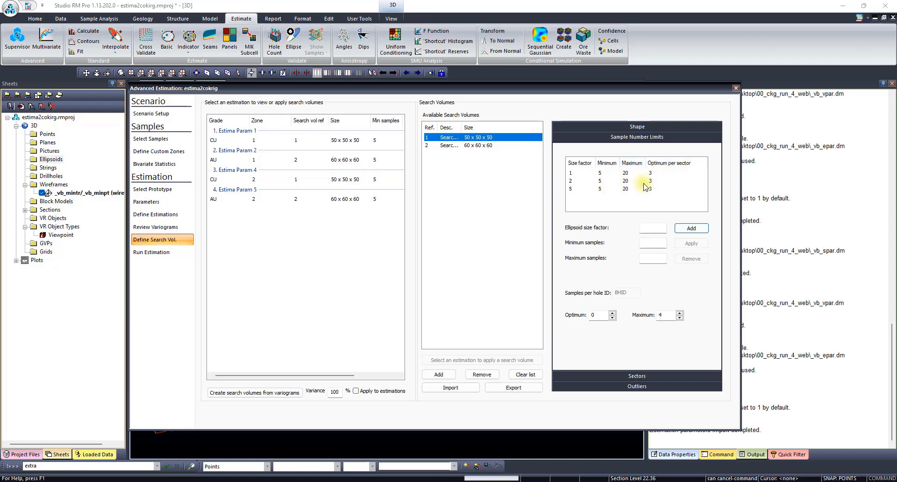
click(637, 376)
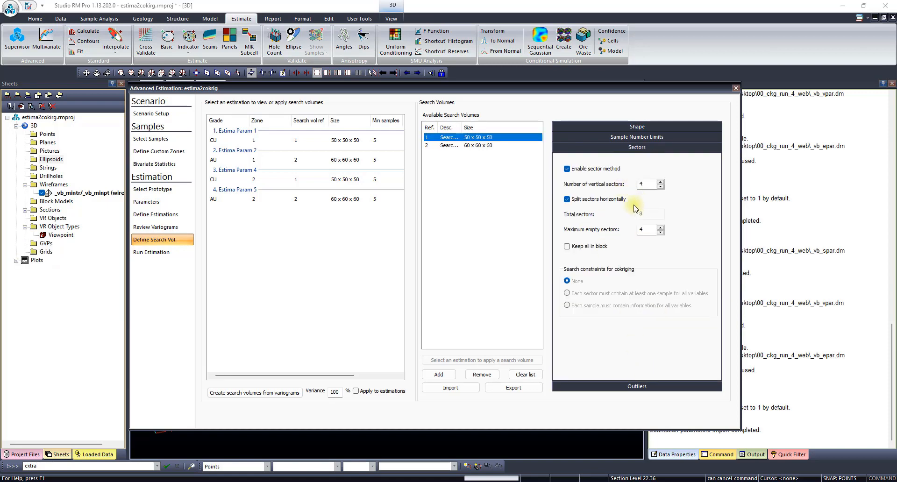
click(646, 151)
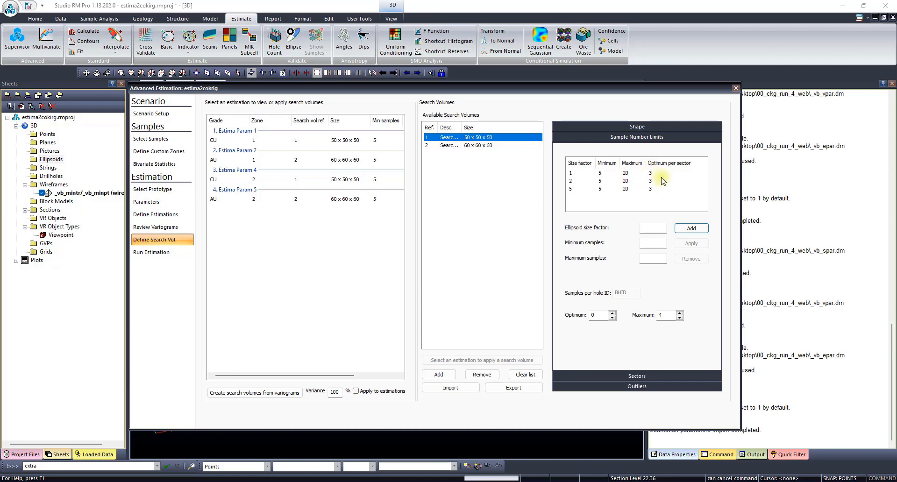
- Enable high-value outlier capping with value replacement for Search Volume 1, using a grade of 20 and a distance of 30
click(661, 386)
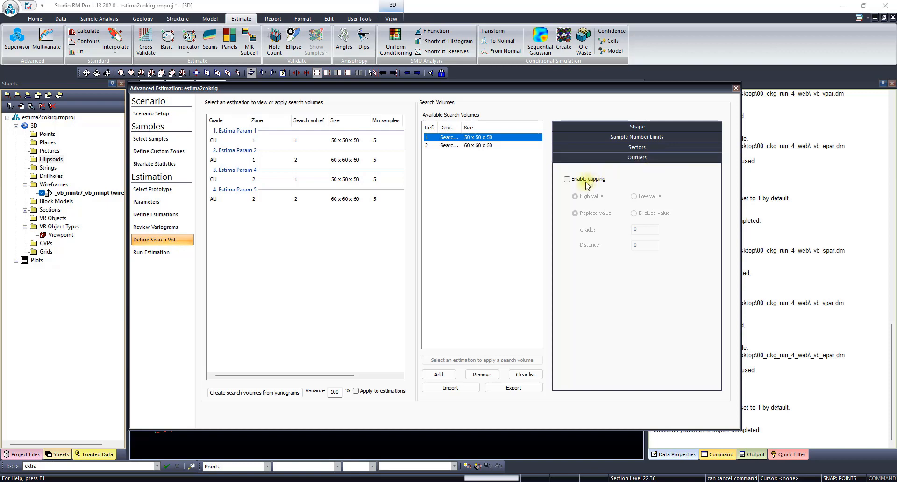
click(568, 180)
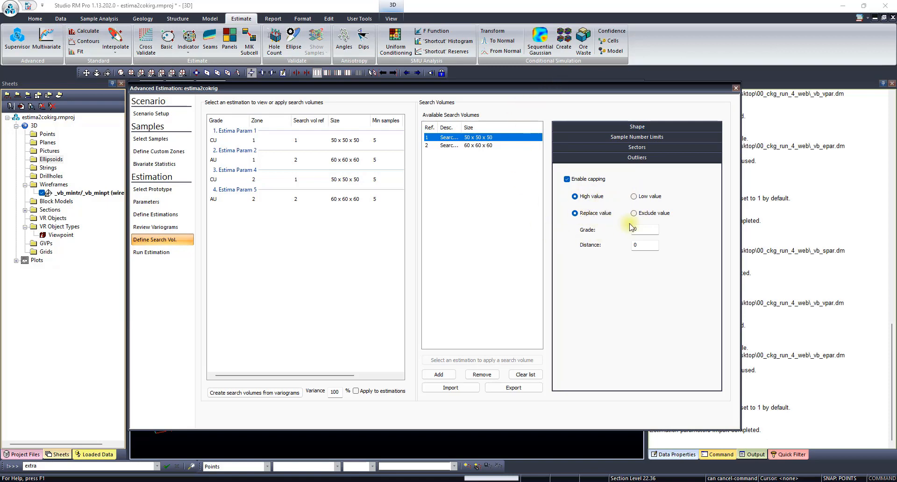
click(644, 229)
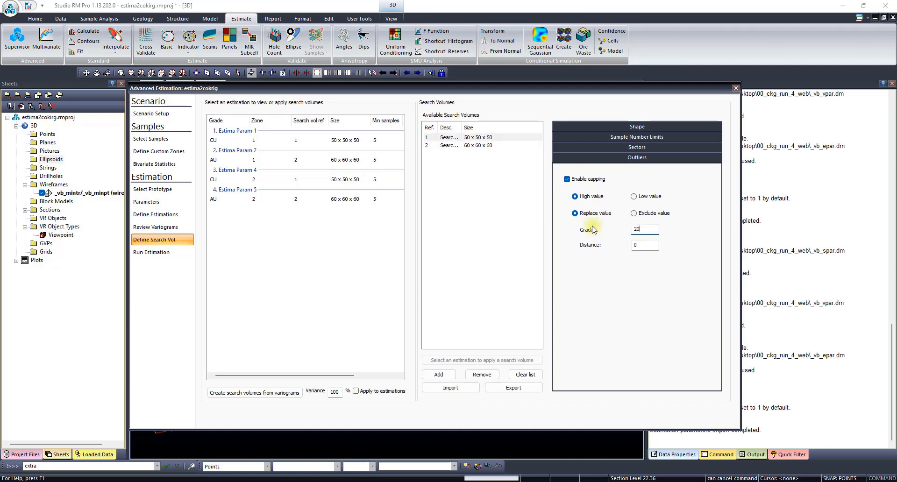
click(642, 245)
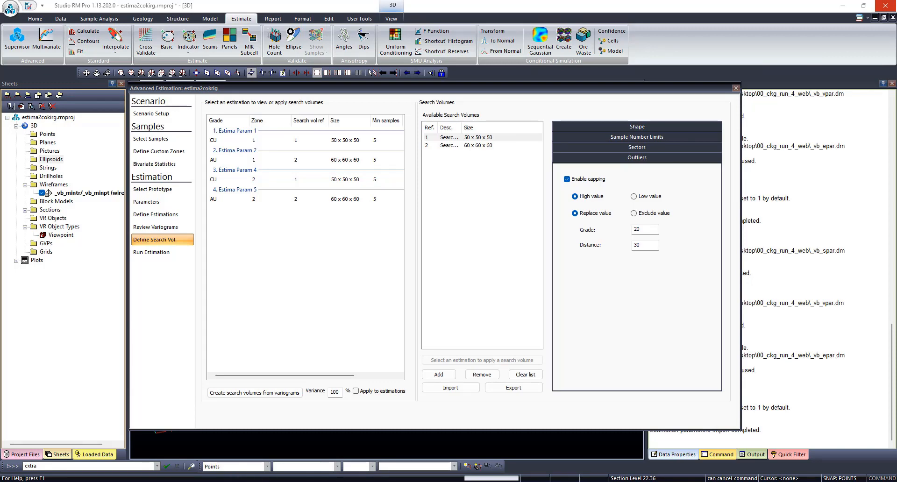
- Switch to the PowerPoint presentation to examine the "Outliers – cap and replace" slide
click(235, 481)
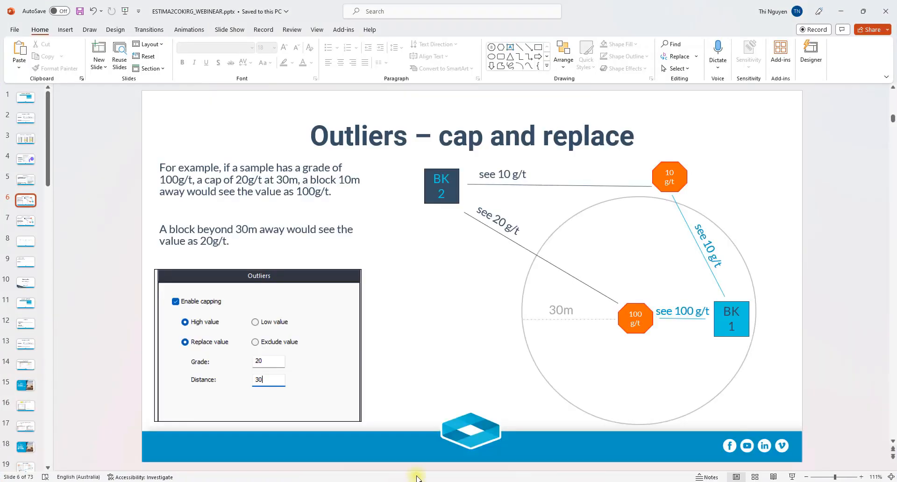
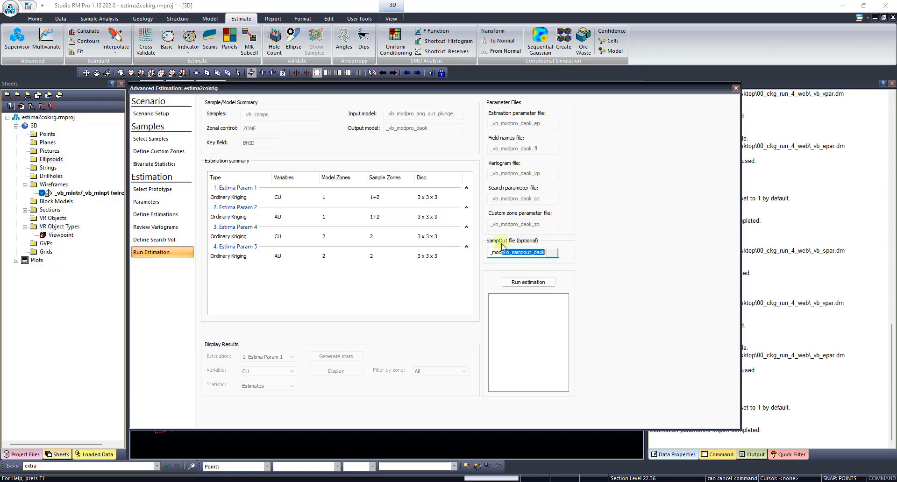
- Run the estimation, inspect the fields of the output block model _vb_modpro_daok in the Table Editor, and close Advanced Estimation
click(541, 283)
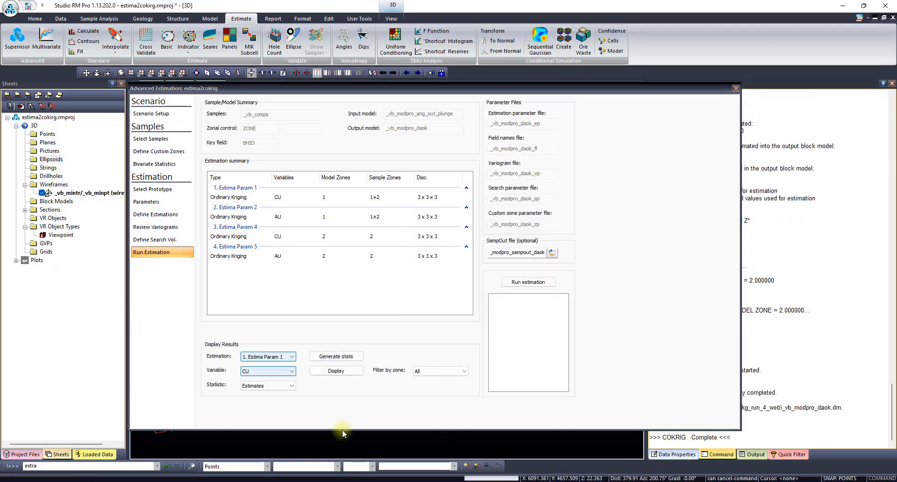
click(25, 455)
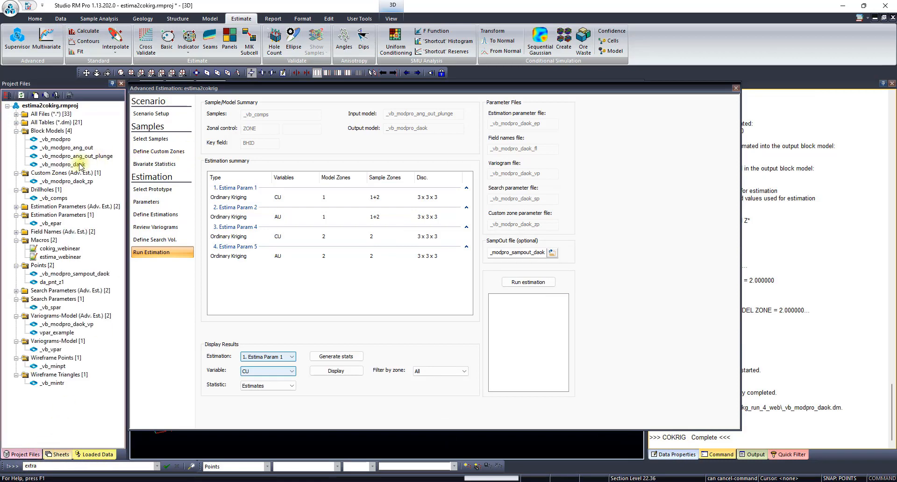
double_click(63, 165)
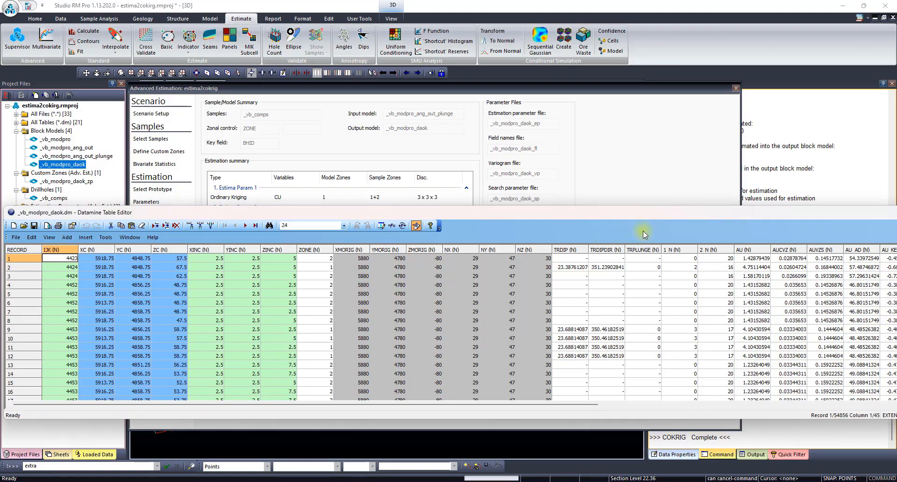
drag(687, 217, 575, 193)
drag(402, 381, 813, 361)
drag(801, 192, 629, 206)
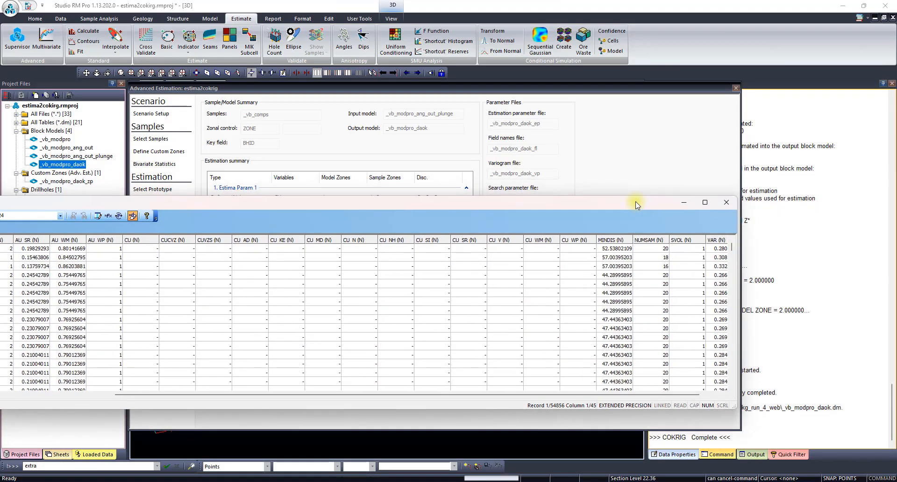
click(684, 204)
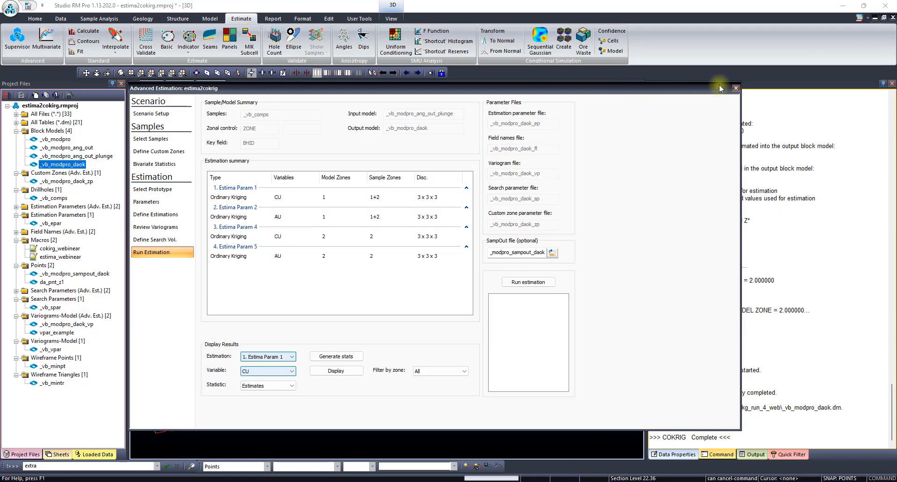
click(735, 89)
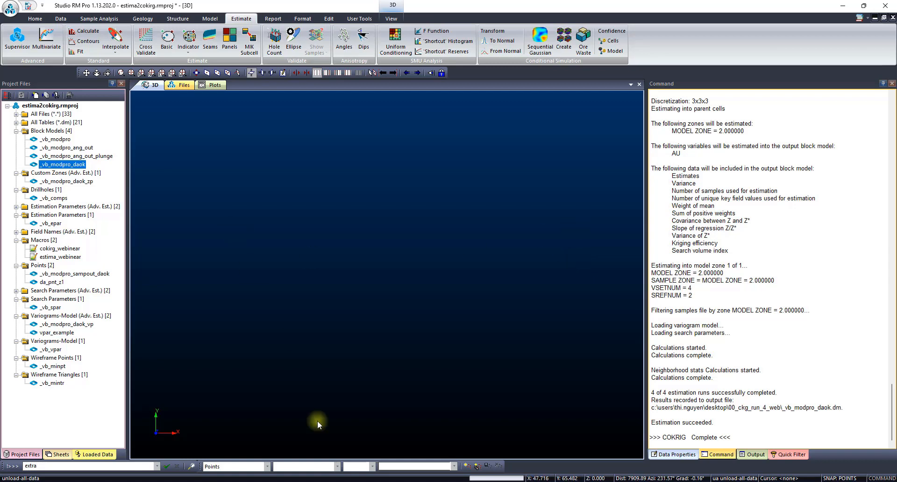
- Switch to Notepad++ to compare the COKRIG grade estimation call in cokrig_webinear.mac with the ESTIMA call in estima_webinear.mac
click(322, 481)
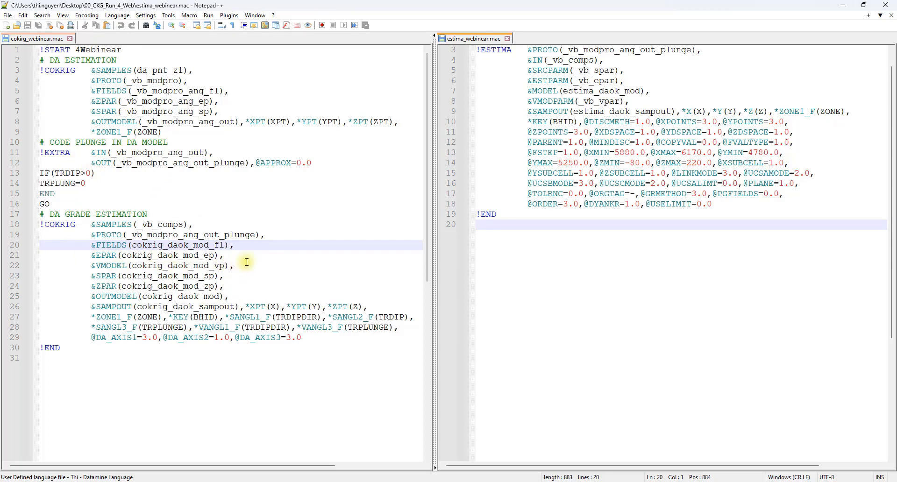
drag(430, 239, 439, 324)
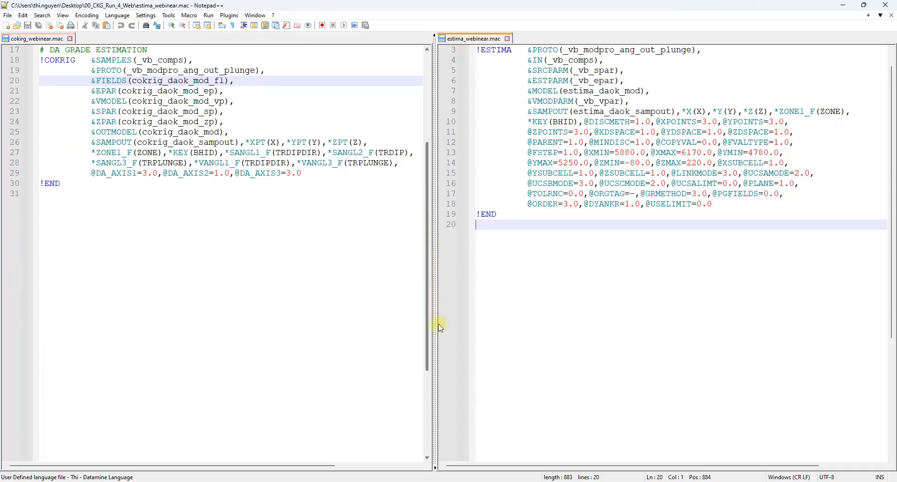
click(430, 460)
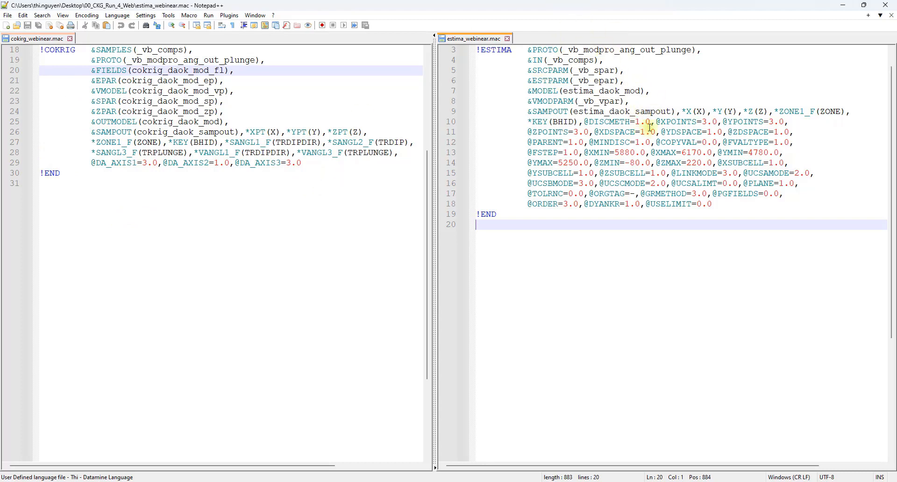
click(844, 6)
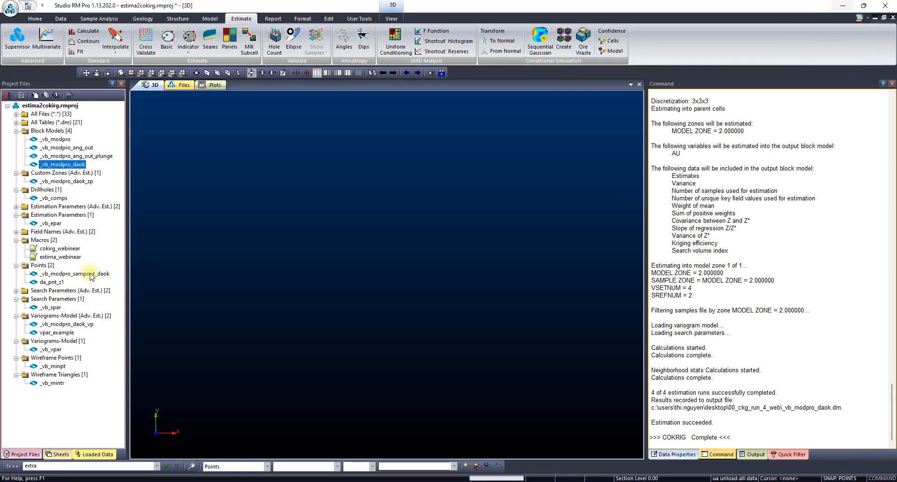
- Examine the search angle fields SANGL1_F, SANGL2_F and SANGL3_F in the _vb_spar search parameter table
double_click(55, 308)
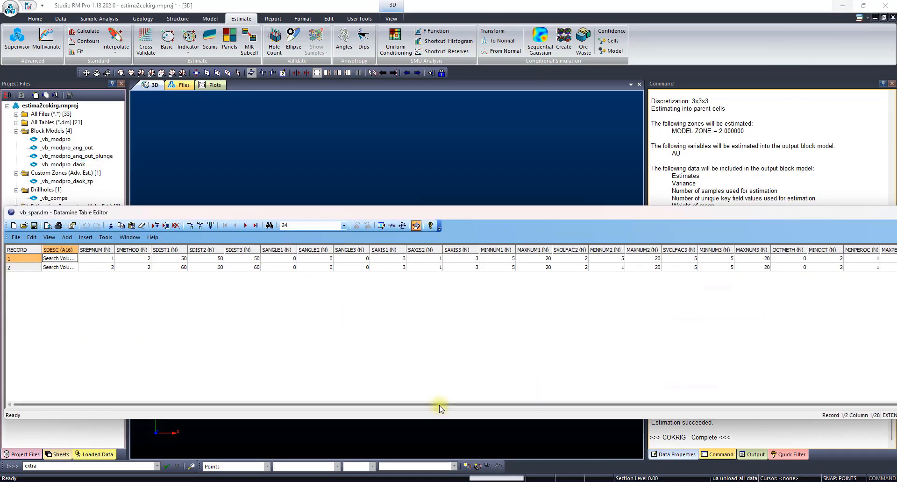
drag(439, 408, 819, 395)
drag(796, 214, 551, 222)
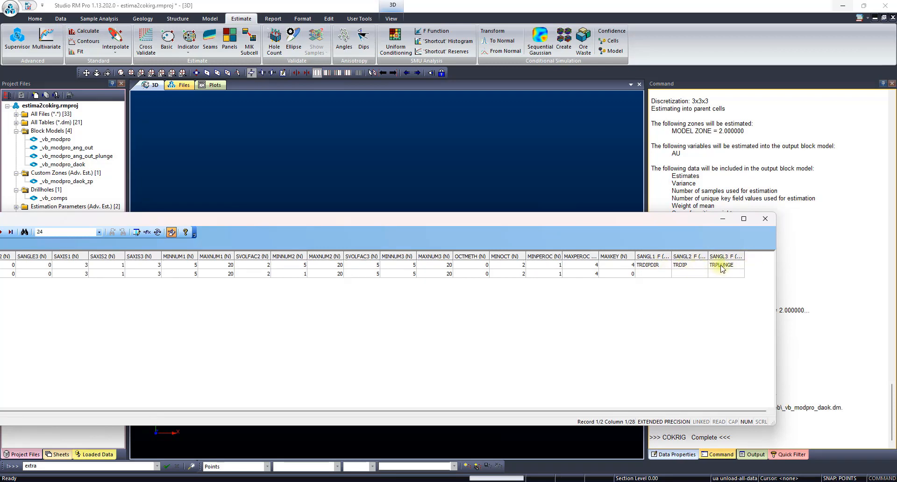
click(765, 219)
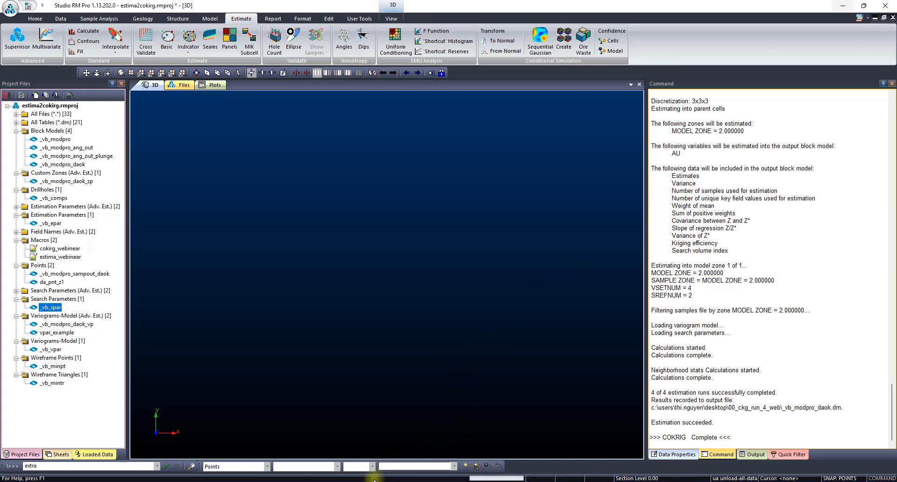
- Switch to Notepad++ and highlight the SANGL, VANGL and DA_AXIS settings of the COKRIG grade estimation macro
click(310, 481)
click(162, 223)
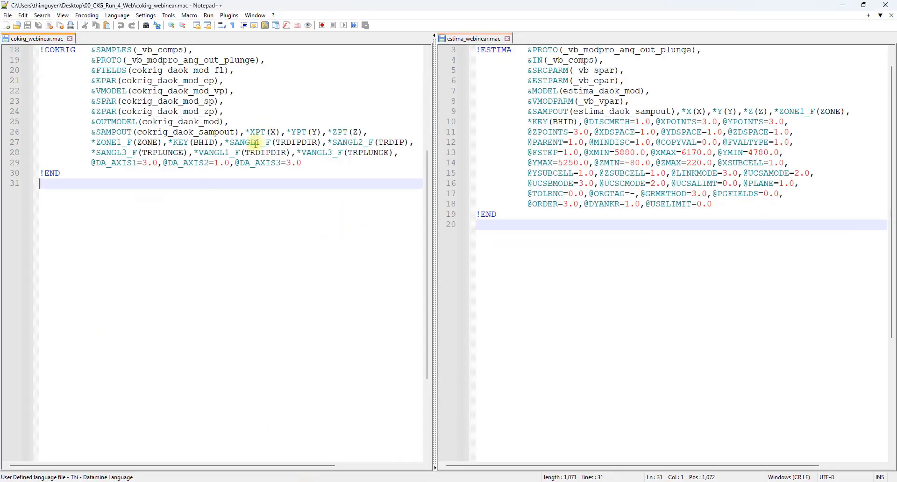
drag(229, 142, 315, 165)
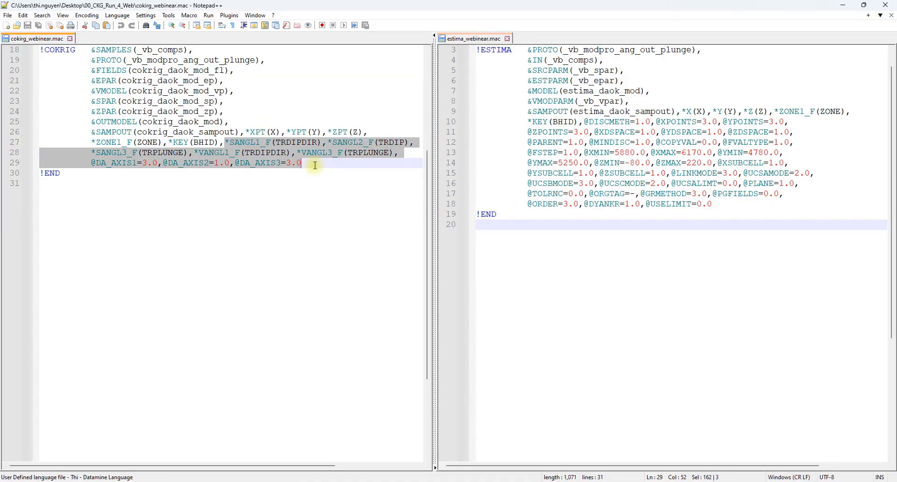
click(844, 5)
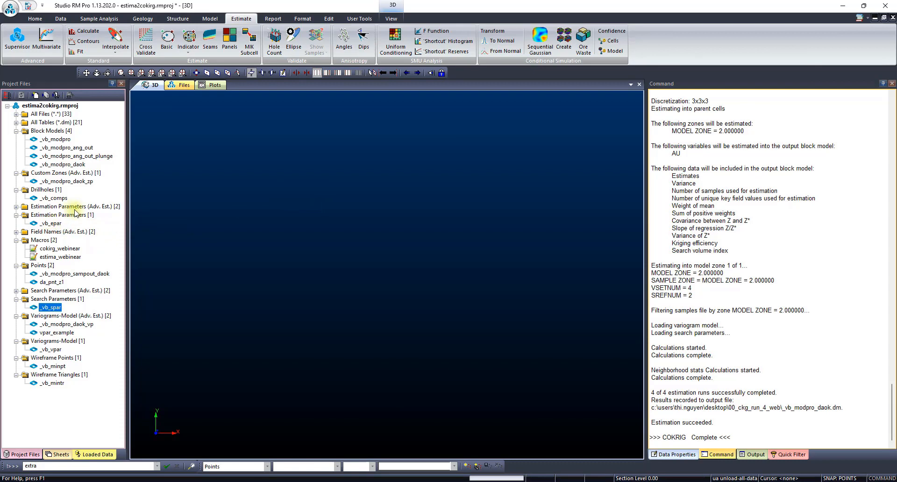
- Examine the SDYNAISO and VDYNAISO columns in the _vb_modpro_daok_ep estimation parameter table
click(17, 207)
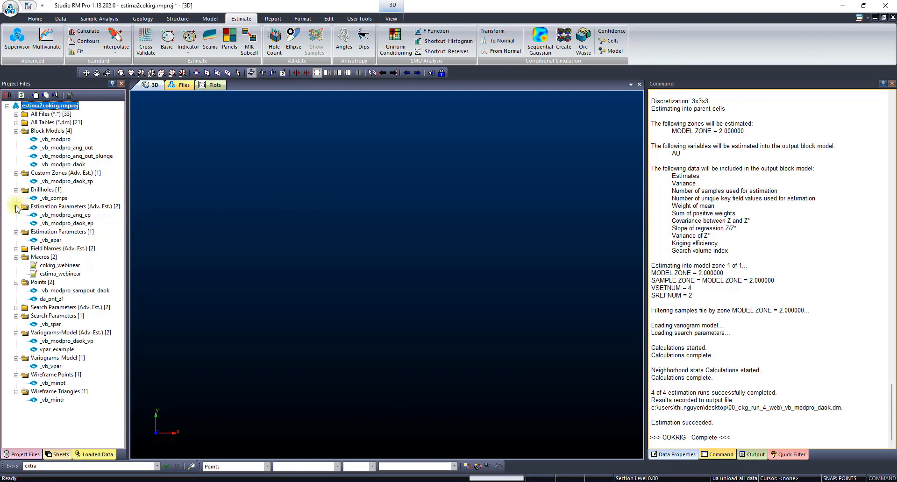
double_click(85, 225)
click(419, 283)
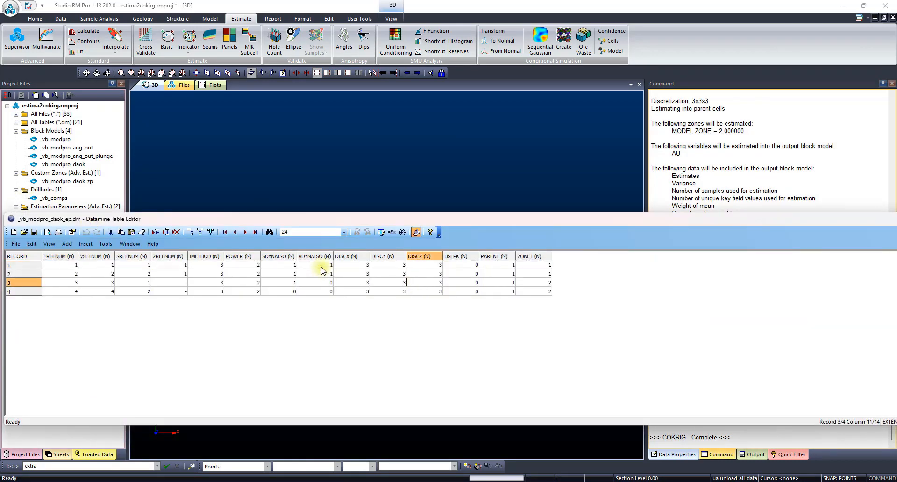
click(279, 257)
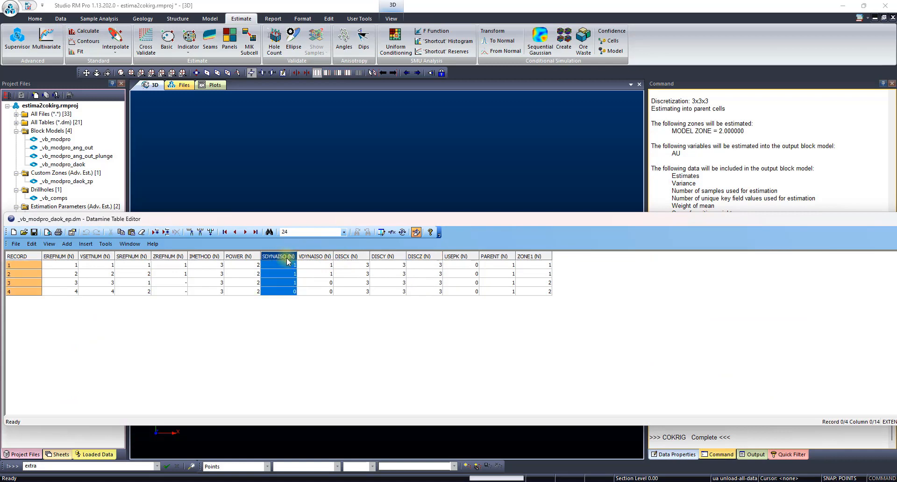
click(311, 258)
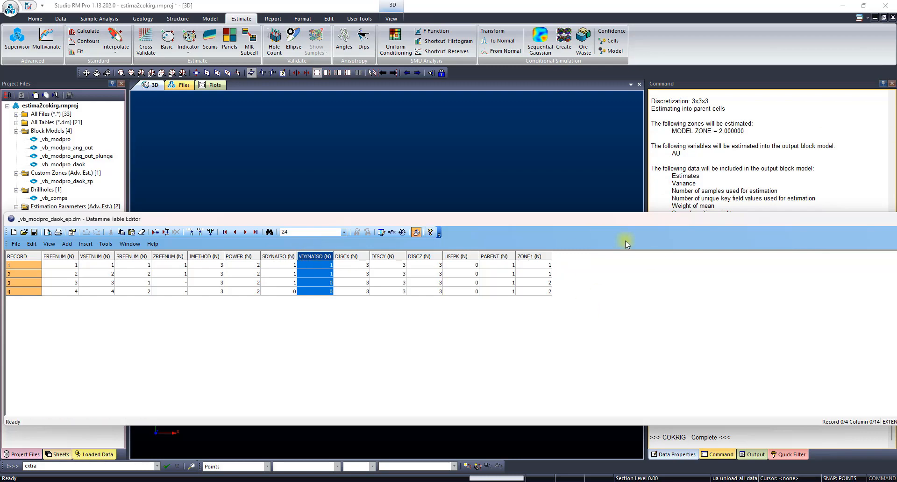
drag(769, 213, 416, 214)
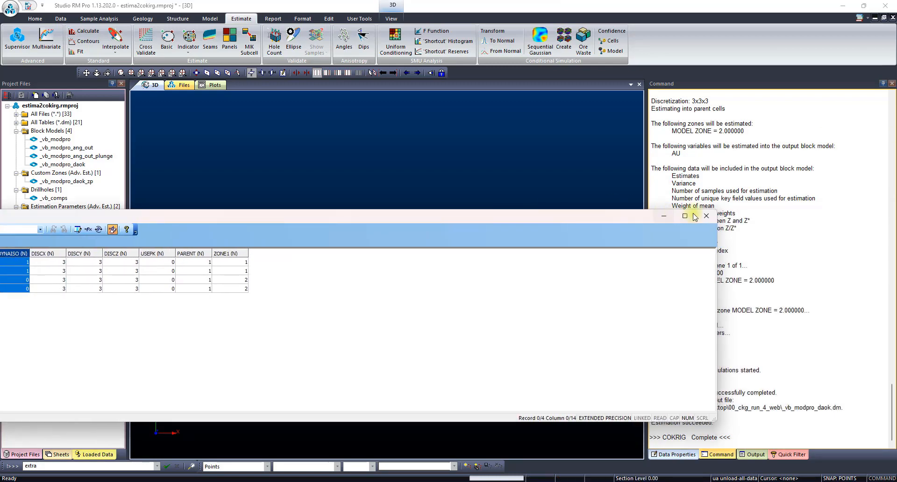
click(701, 215)
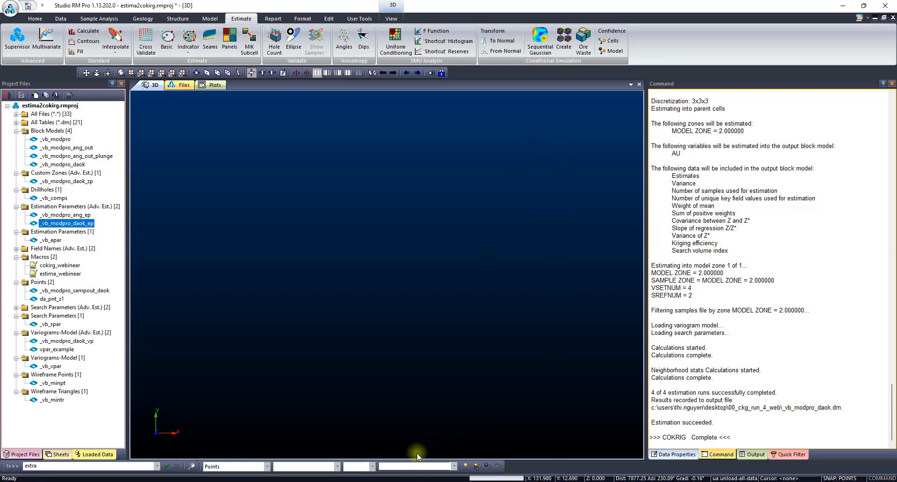
- Switch to Notepad++ and highlight the discretization point settings and the PARENT setting in the ESTIMA macro
click(332, 481)
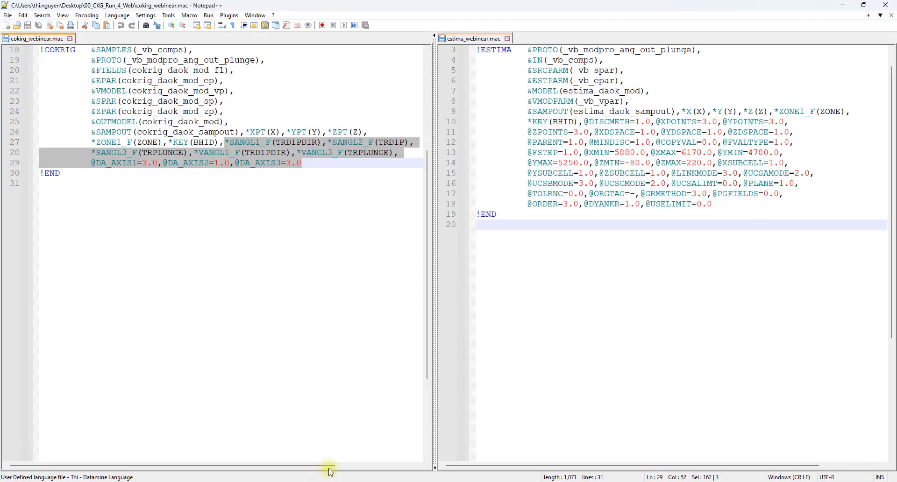
click(676, 255)
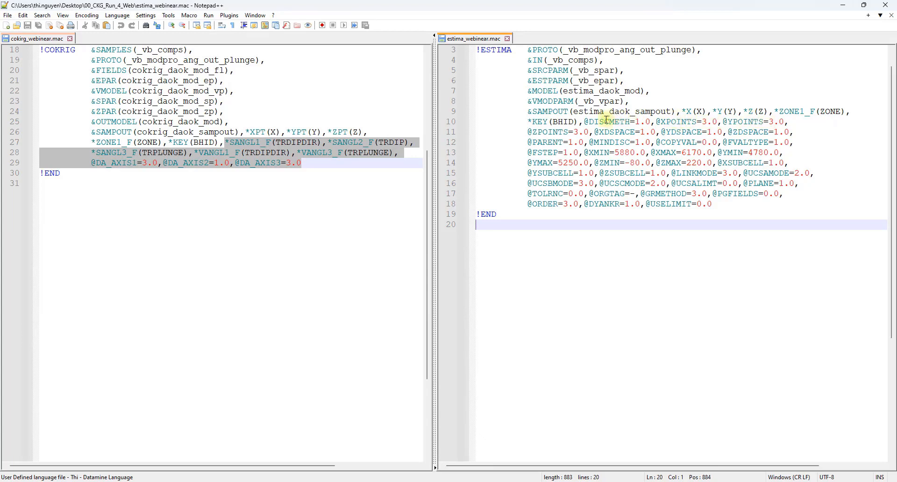
drag(590, 121, 608, 129)
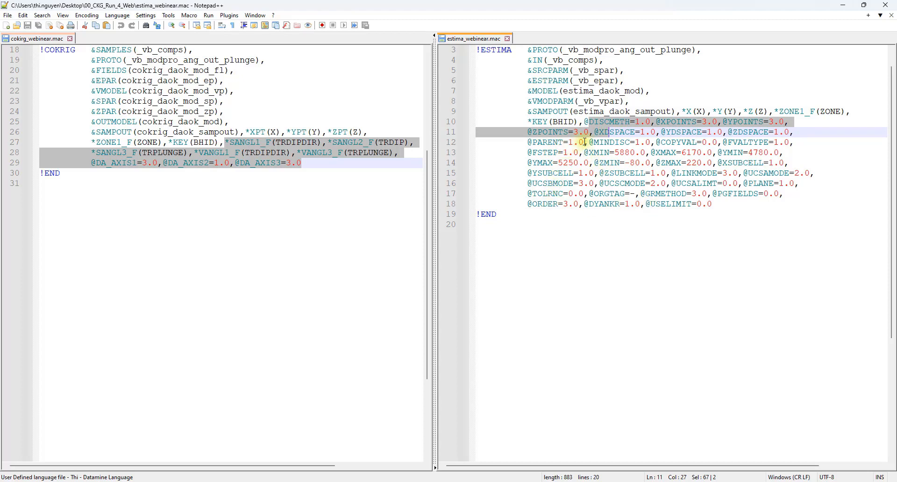
drag(585, 142, 533, 146)
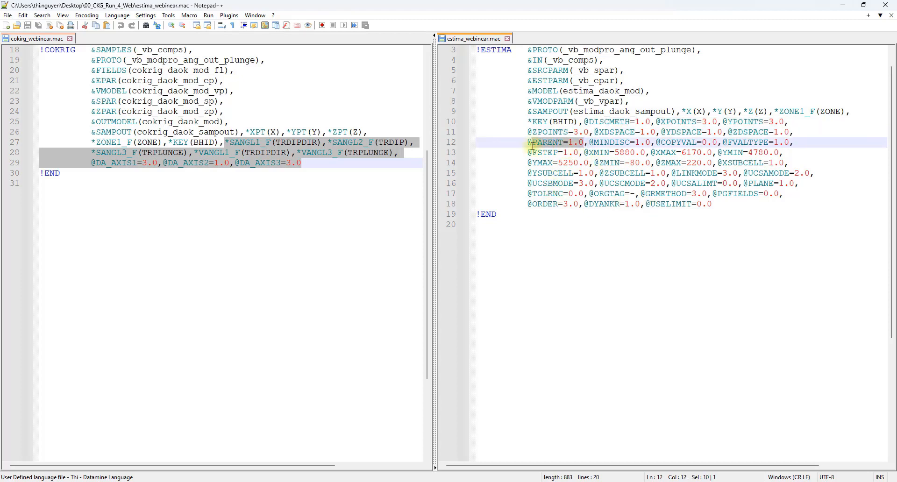
click(845, 6)
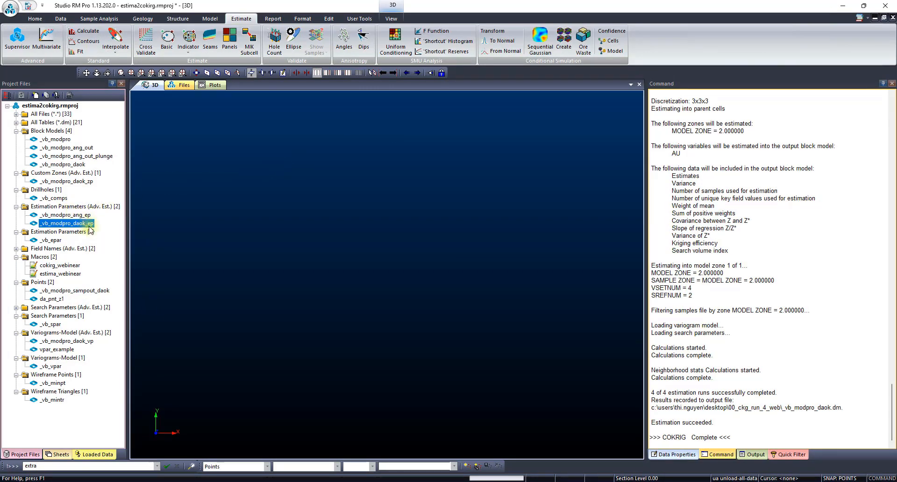
- Close the _vb_modpro_daok table, then examine the DISCX, DISCY, DISCZ and PARENT columns in the _vb_modpro_daok_ep table
click(374, 481)
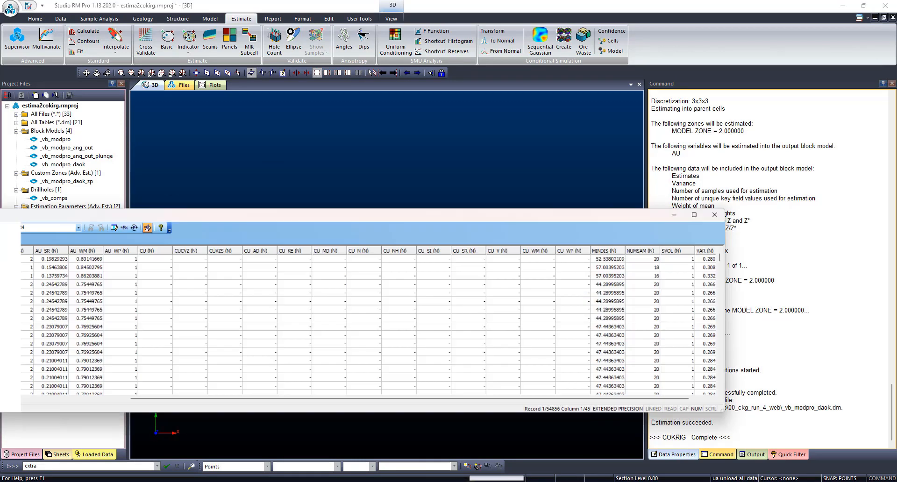
click(726, 203)
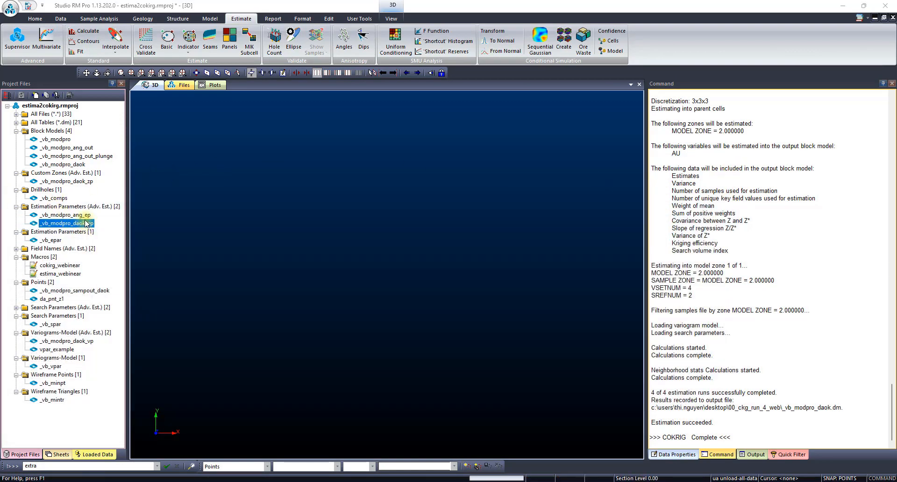
double_click(77, 223)
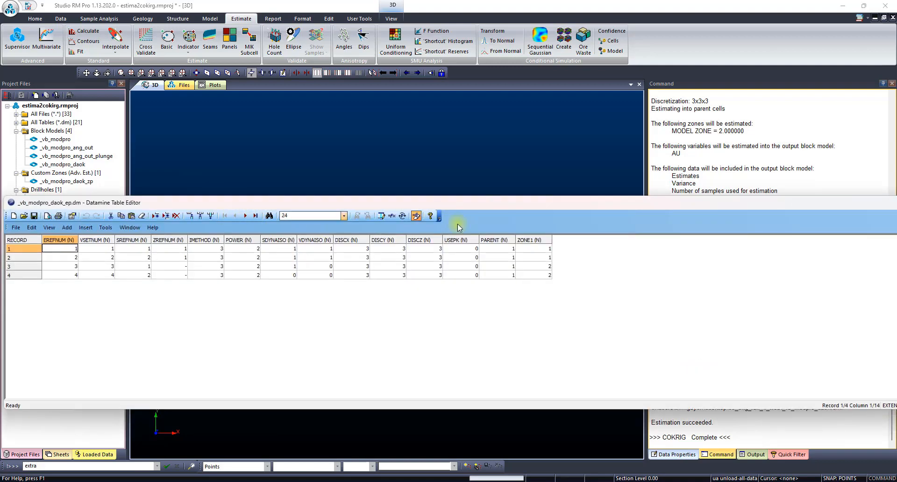
click(360, 240)
drag(360, 240, 423, 240)
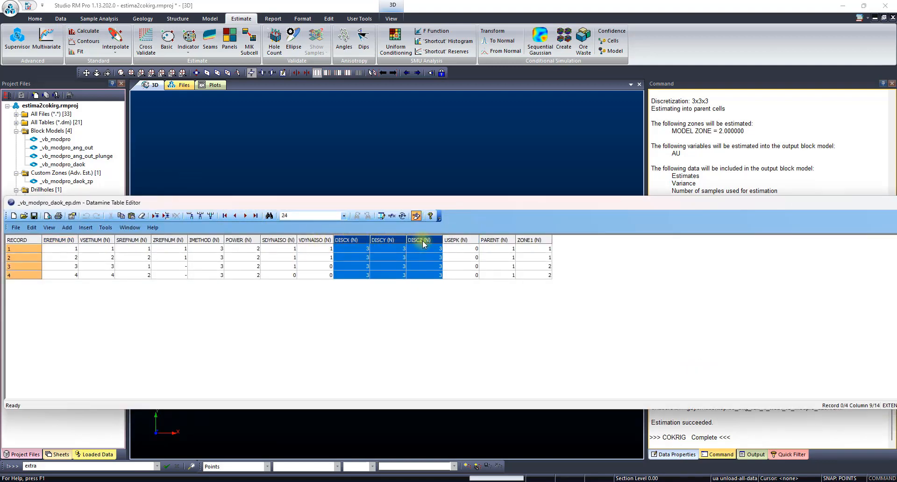
click(499, 240)
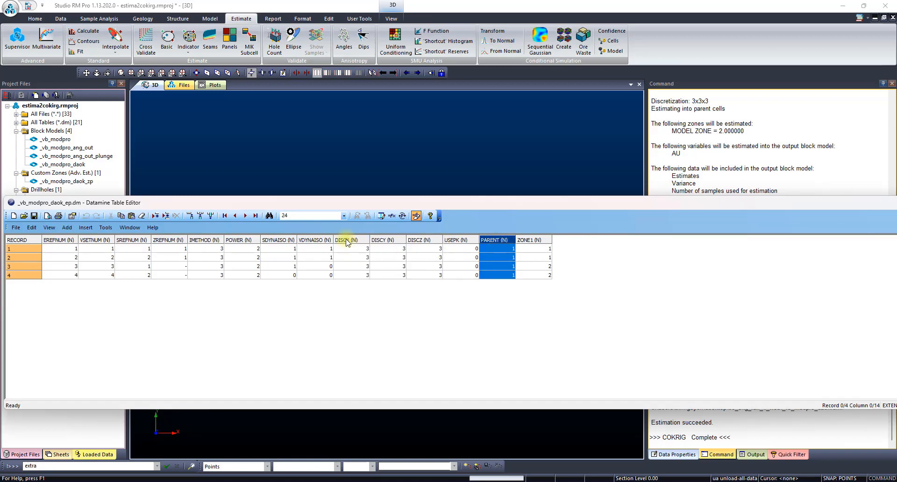
drag(346, 239, 396, 239)
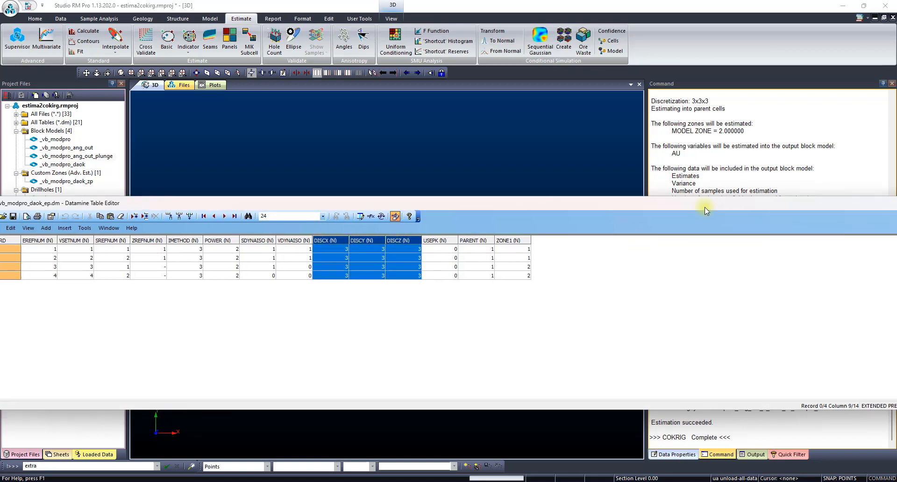
click(834, 208)
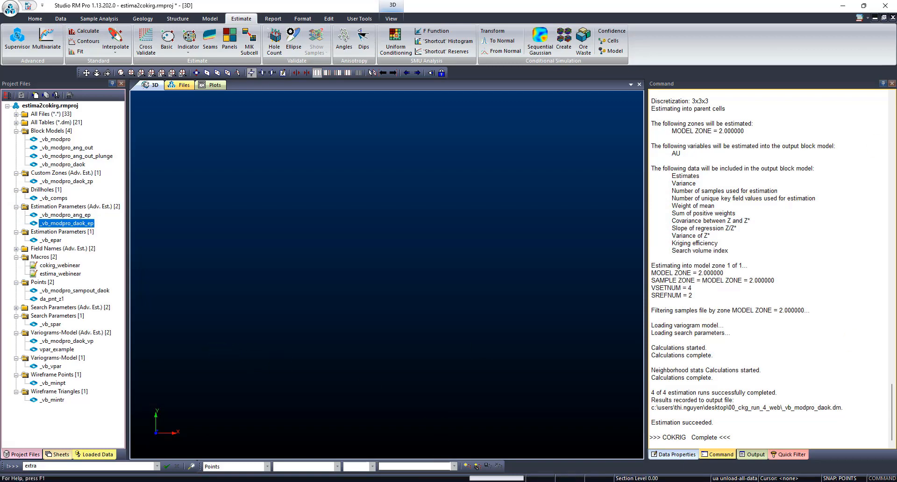
- Switch to Notepad++, highlight the KEY(BHID) setting in the COKRIG and ESTIMA macros, and return to Studio RM Pro
click(367, 481)
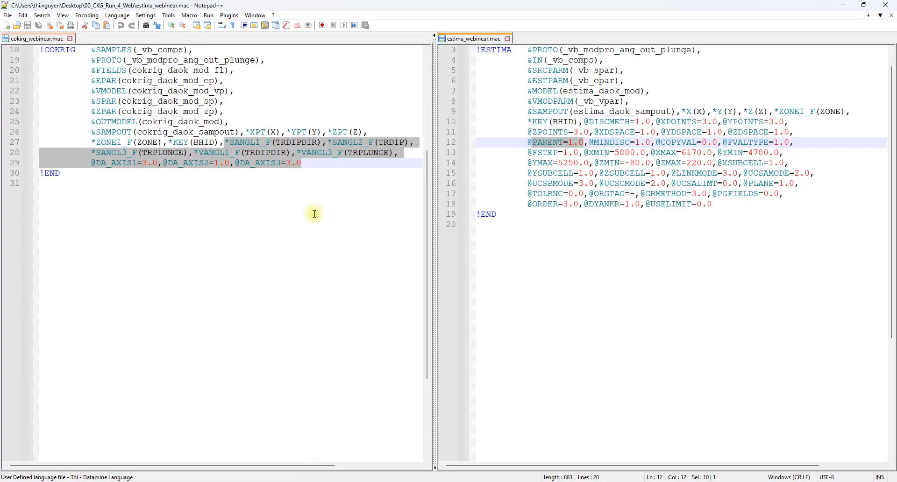
click(313, 213)
drag(169, 142, 218, 142)
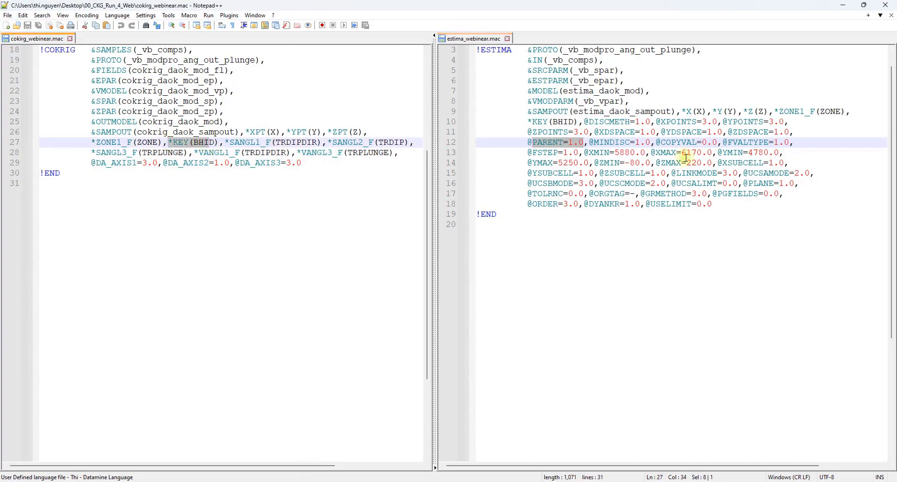
click(640, 133)
drag(529, 122, 566, 123)
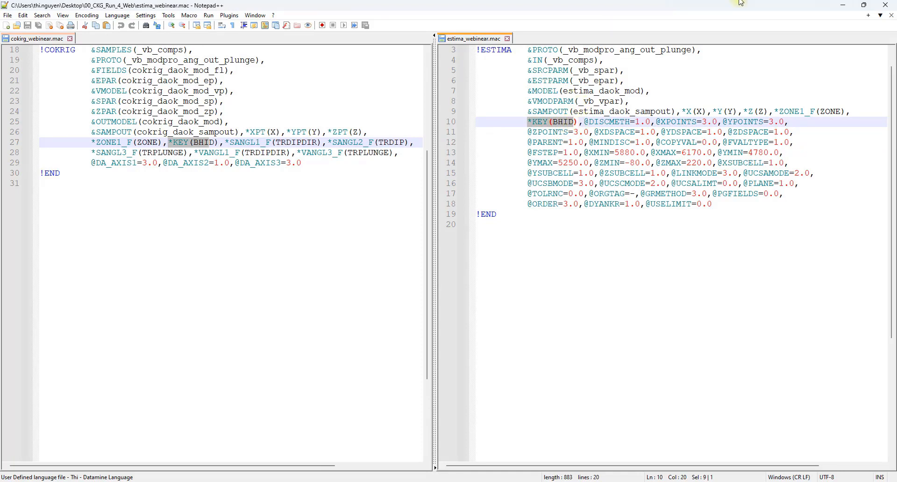
click(844, 4)
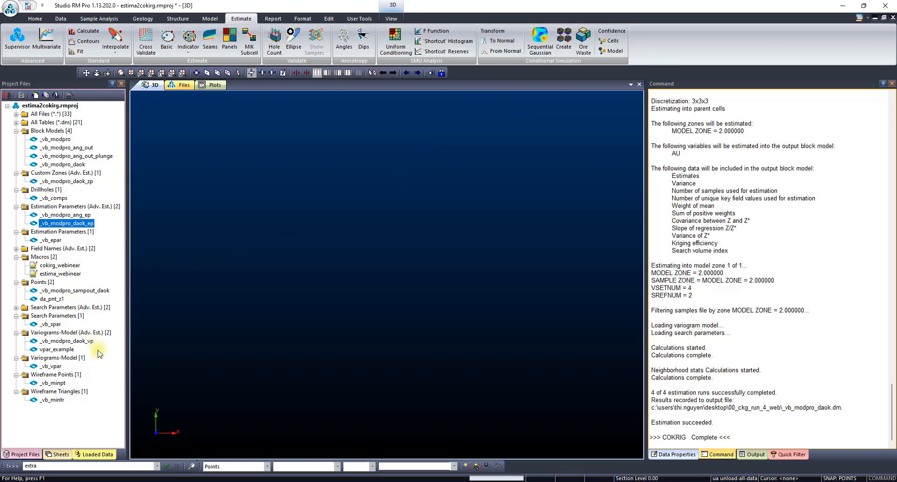
- Examine the OCTMETH, MINOCT, MINPEROC and MAXPEROC columns in the _vb_spar search parameter table, and close the table
double_click(49, 325)
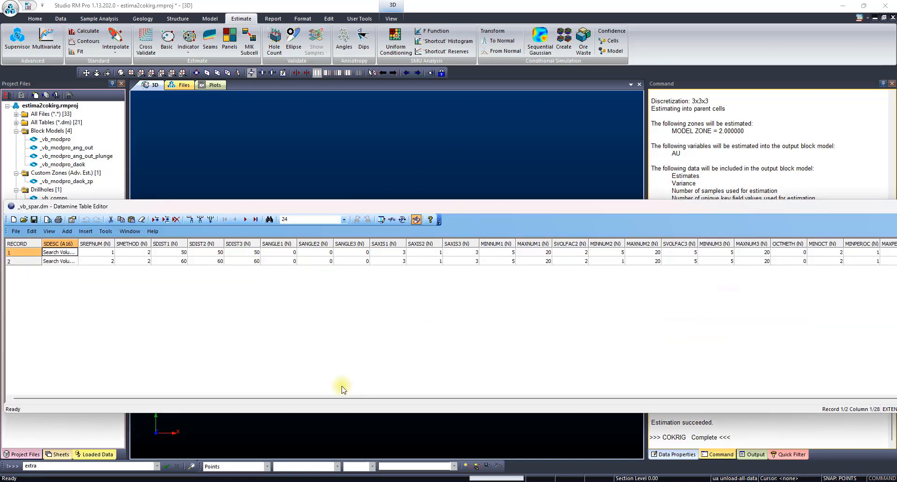
drag(346, 398, 547, 404)
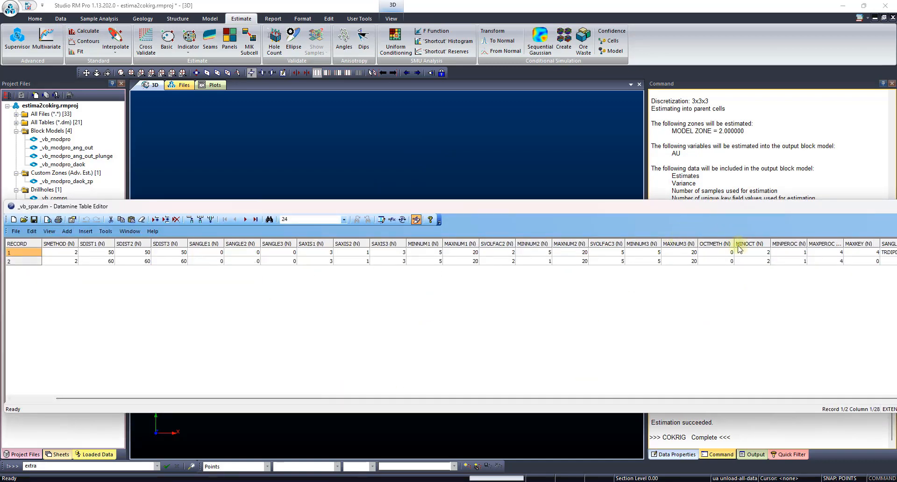
drag(680, 203, 462, 186)
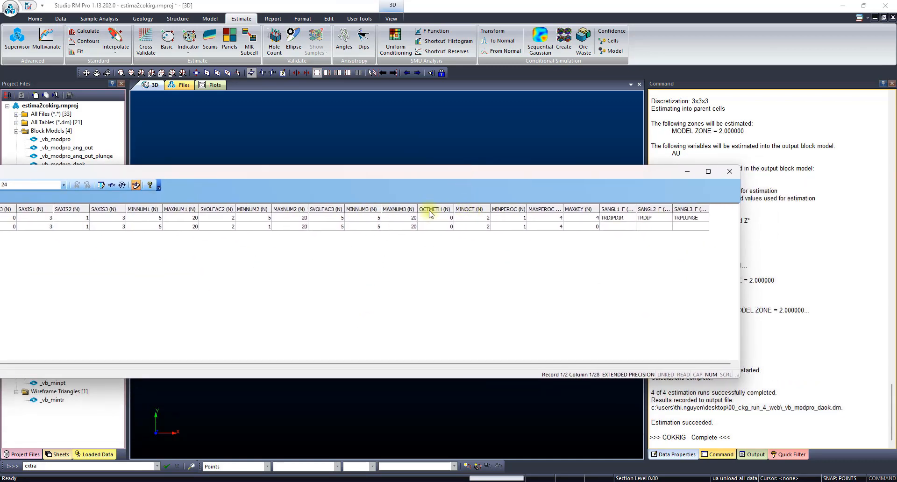
drag(433, 211, 536, 216)
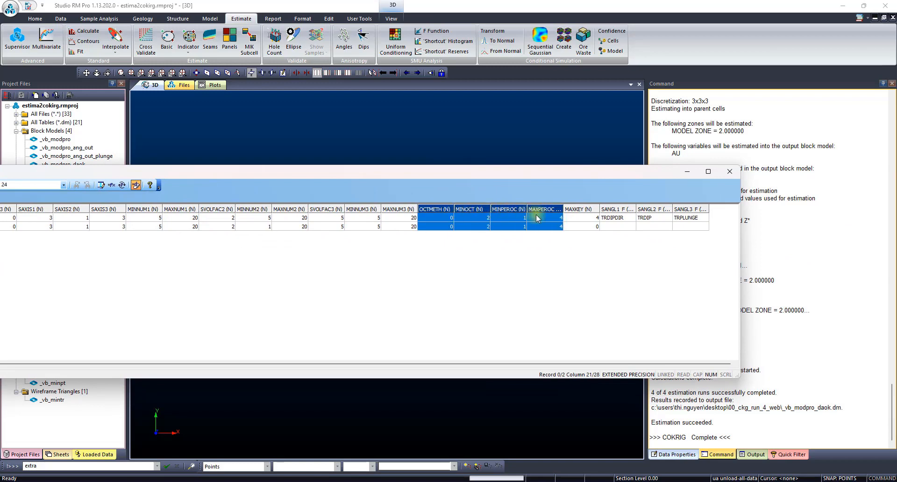
click(729, 172)
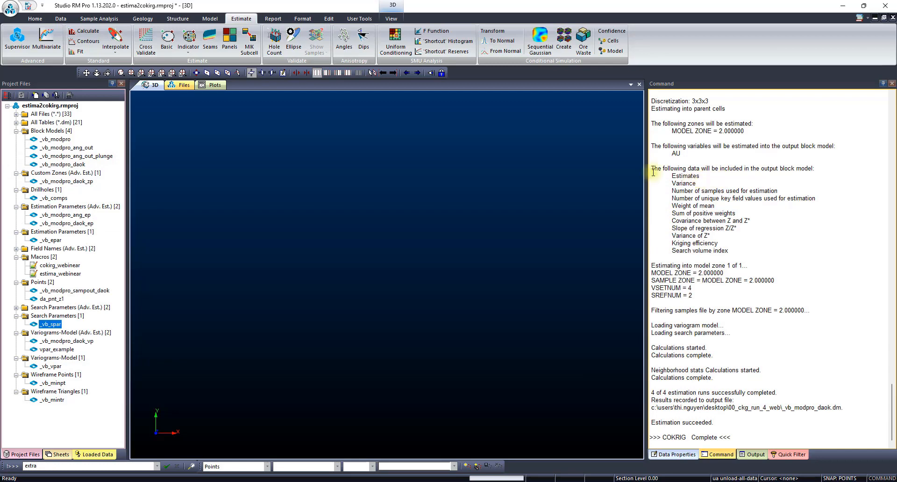
- Examine the NSECTORS, SPLITSEC and MAXEMPSC columns in the _vb_modpro_daok_sp advanced search parameter table, and close it
click(16, 308)
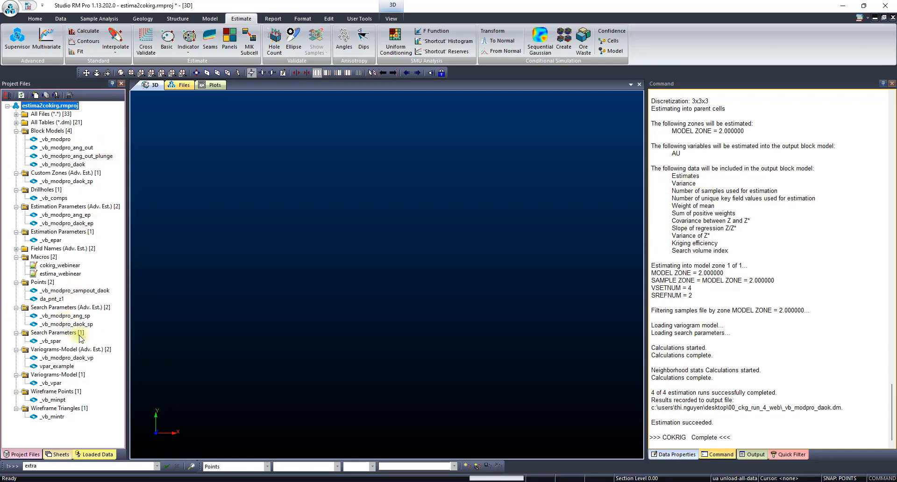
double_click(65, 324)
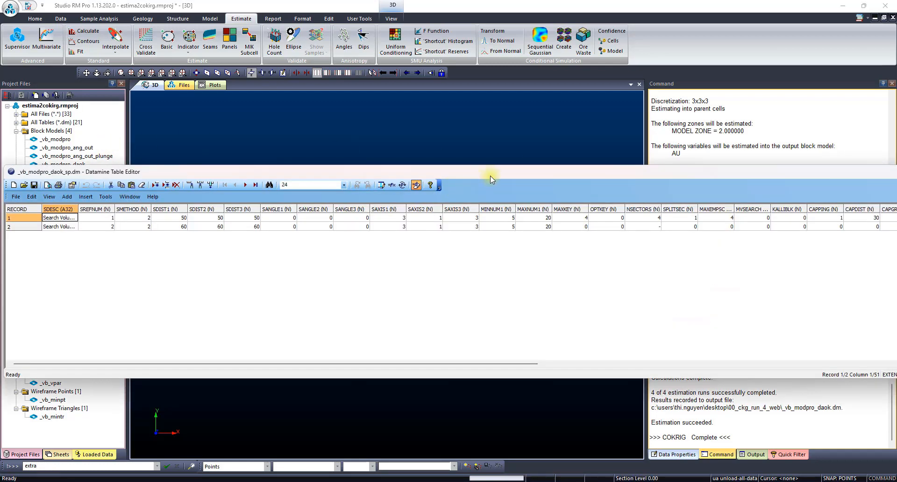
drag(490, 176, 302, 147)
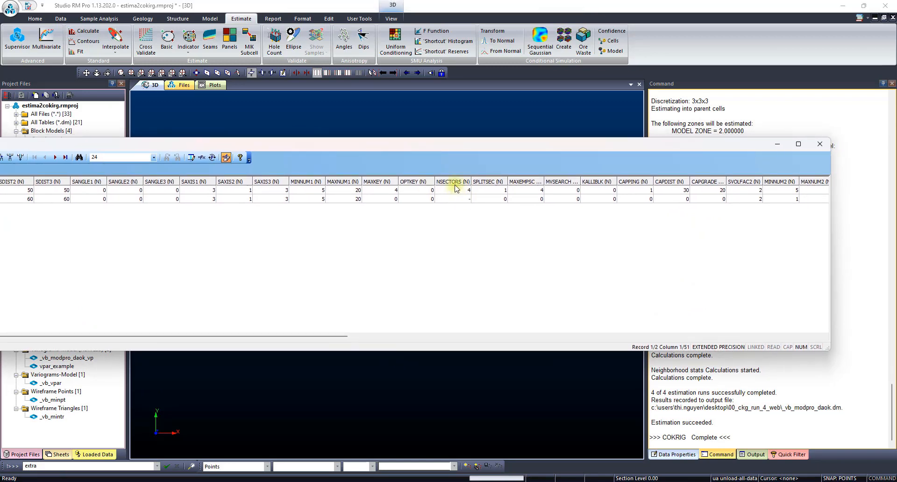
drag(456, 182, 526, 185)
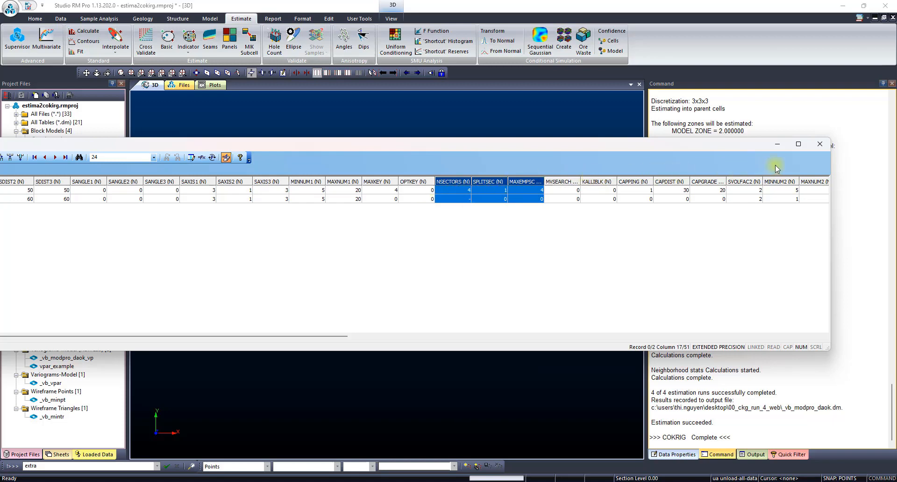
click(817, 145)
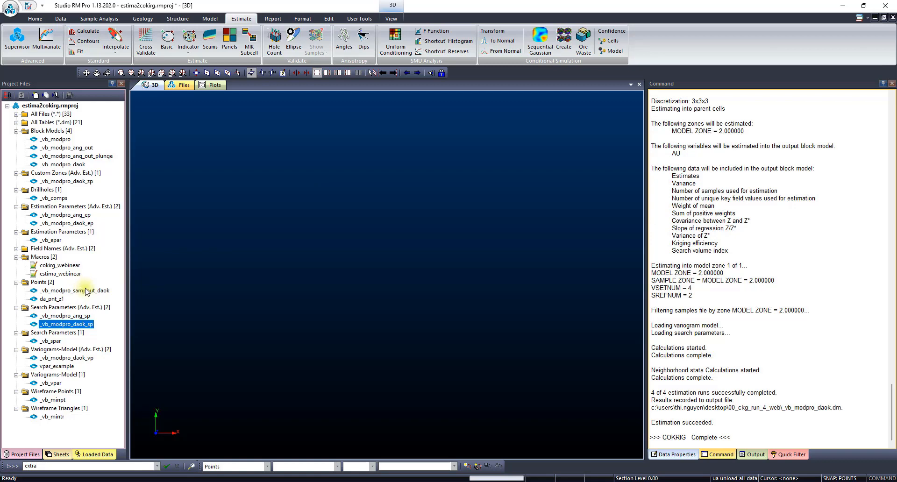
- Reopen the _vb_modpro_daok_sp table to examine the CAPPING, CAPDIST and CAPGRADE columns, and close it
double_click(78, 325)
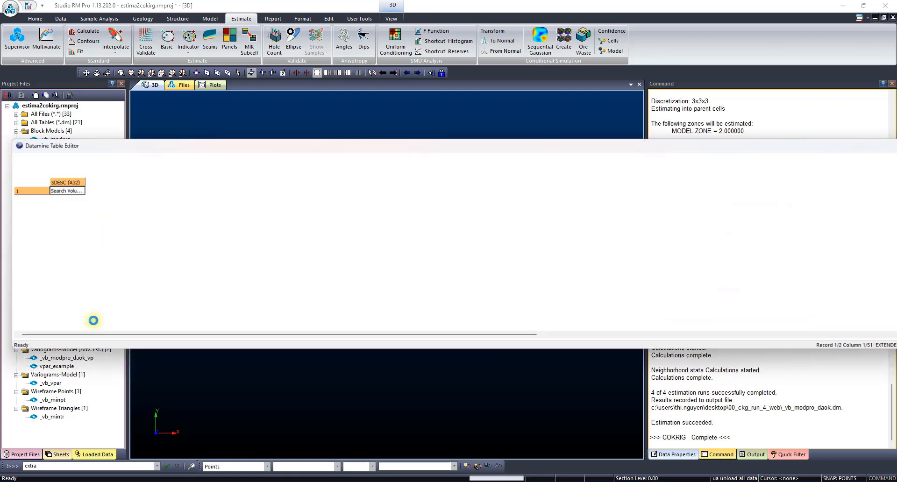
drag(462, 337, 657, 337)
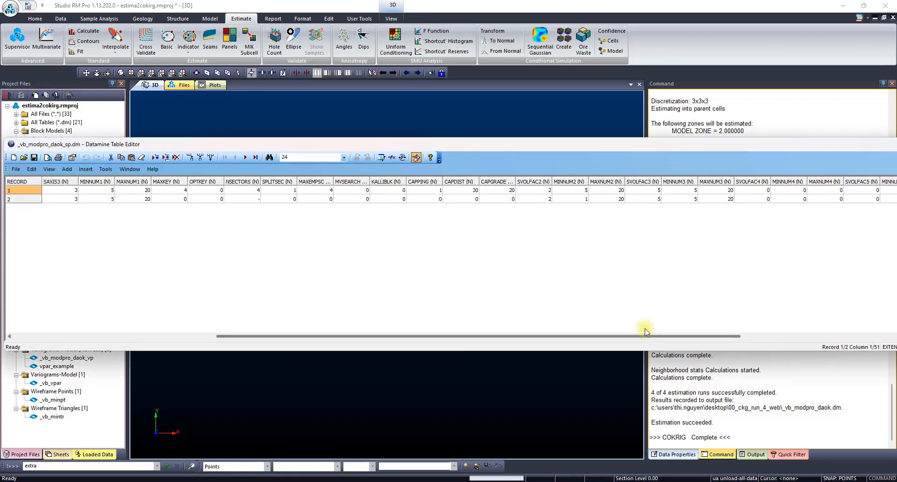
drag(421, 182, 499, 189)
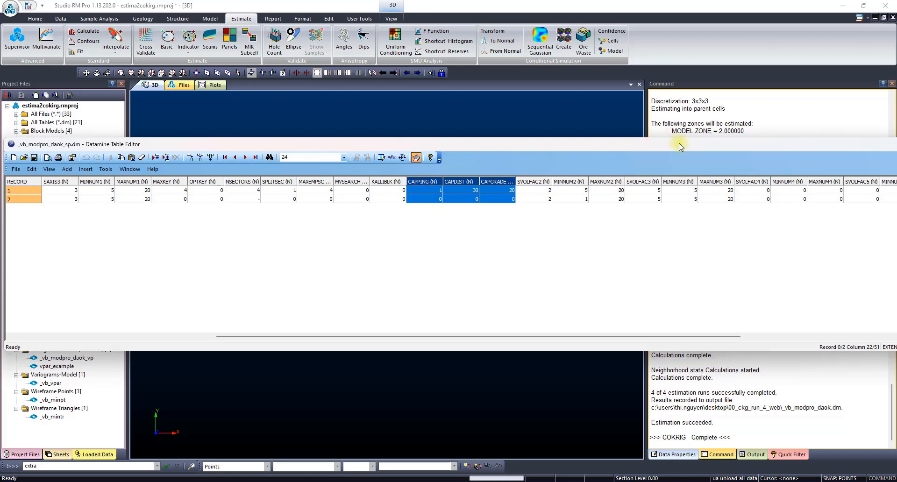
drag(681, 144, 470, 153)
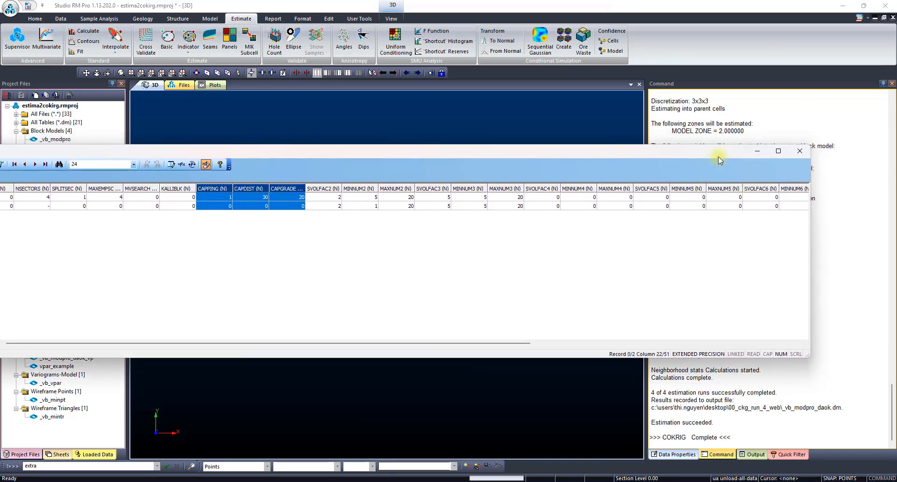
click(799, 150)
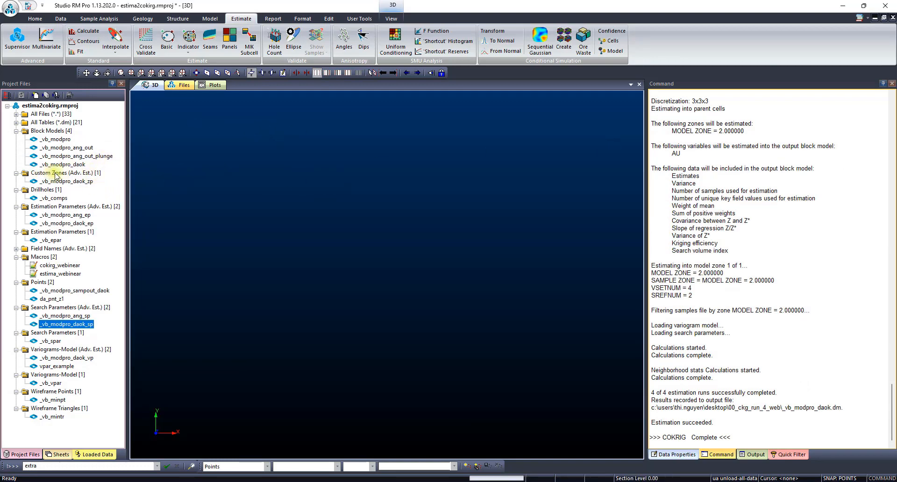
- Examine the zone combination records in the _vb_modpro_daok_zp custom zones table, and close it
double_click(85, 182)
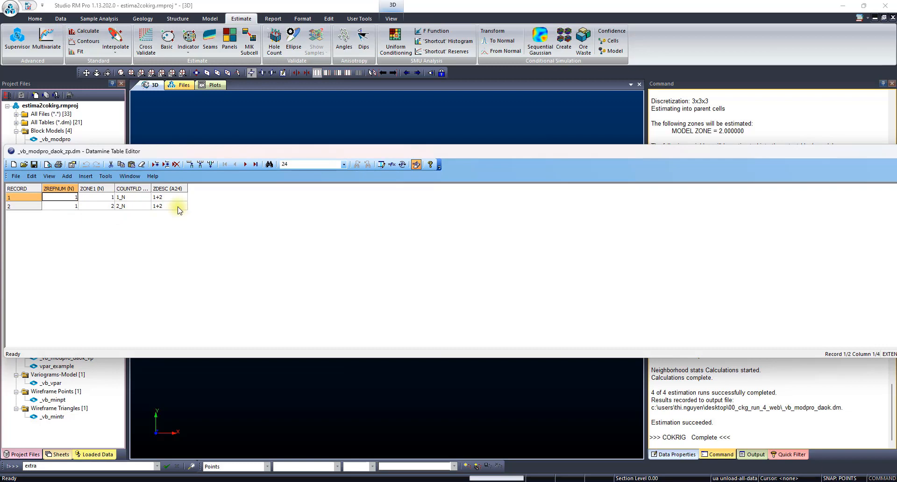
drag(773, 151, 535, 163)
click(769, 162)
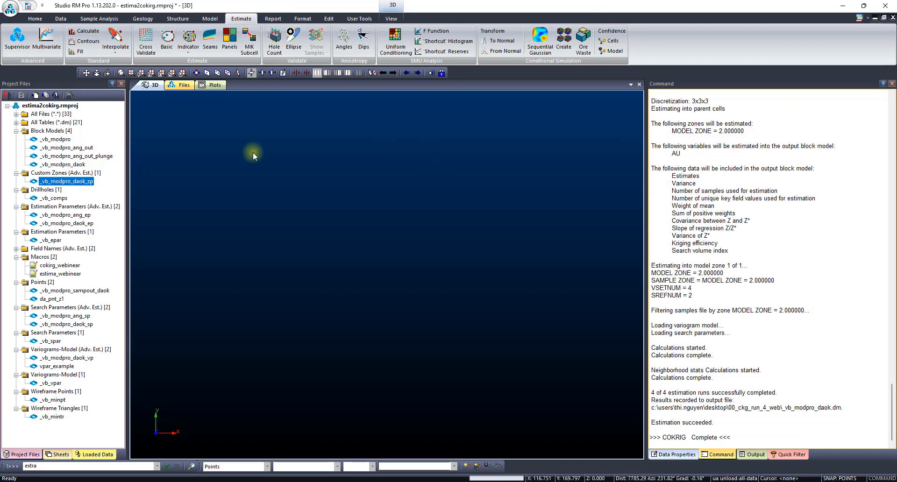
- Open the _vb_vpar and _vb_modpro_daok_vp variogram tables and arrange them one above the other to compare their columns
double_click(51, 384)
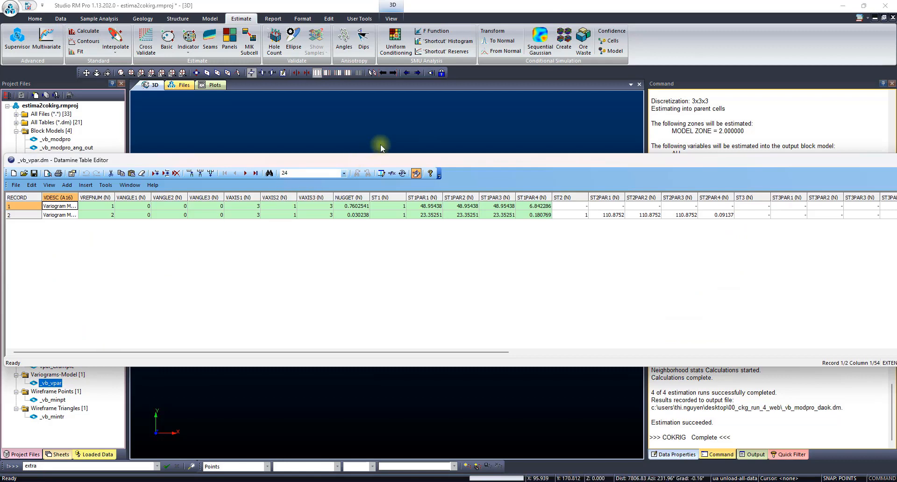
drag(375, 154, 426, 93)
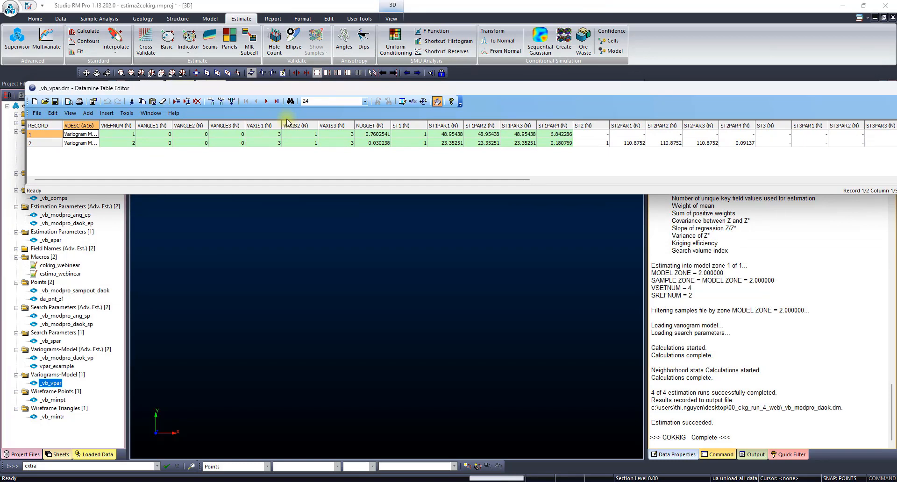
double_click(80, 359)
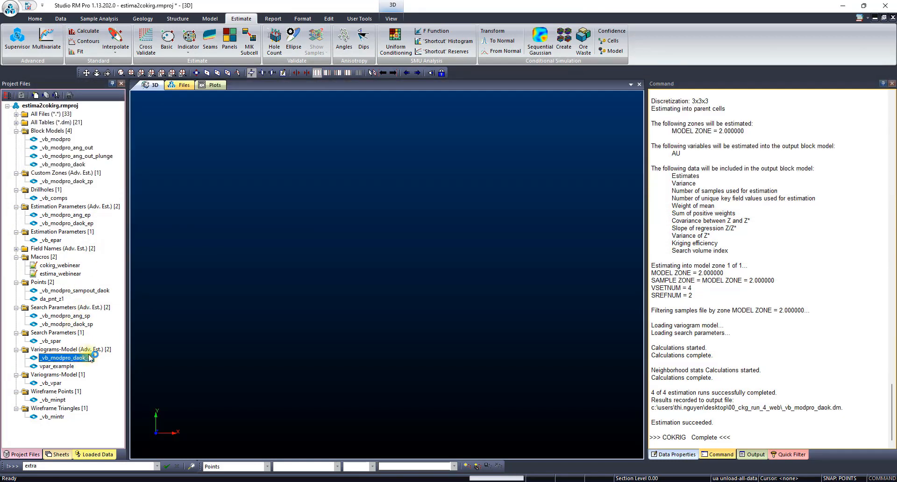
drag(333, 154, 387, 252)
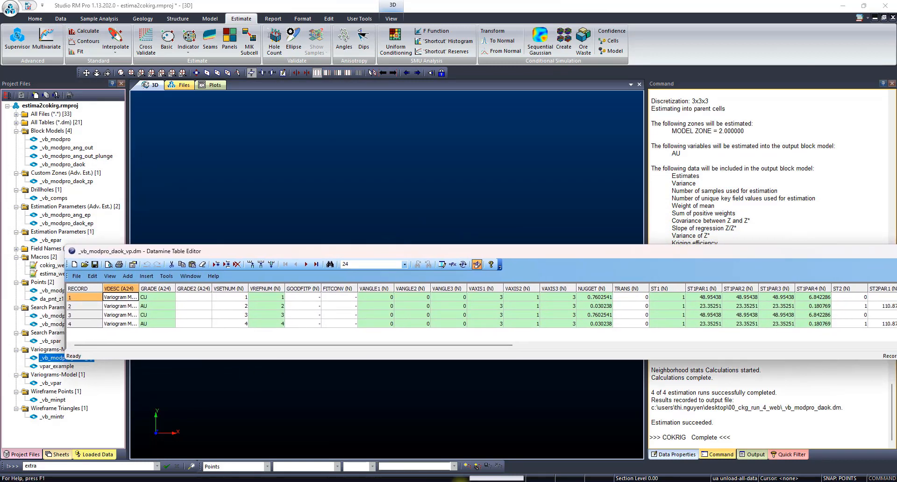
click(428, 461)
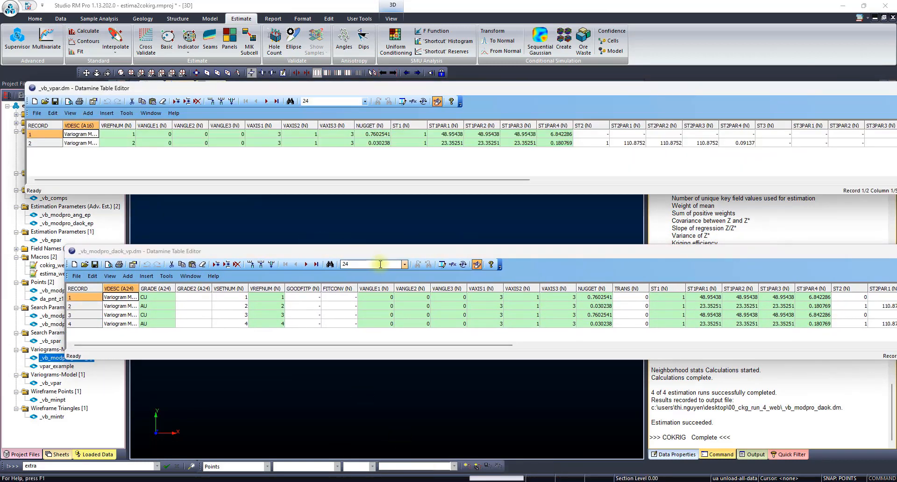
drag(362, 246, 348, 225)
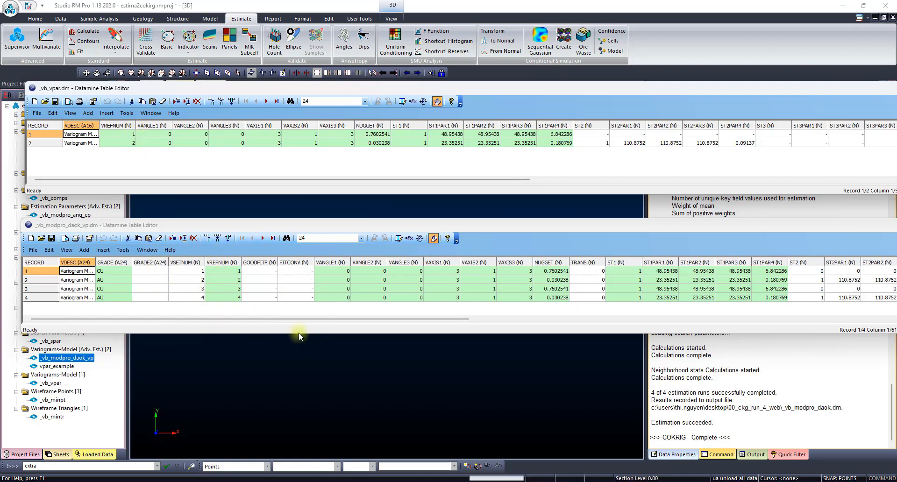
drag(298, 337, 299, 397)
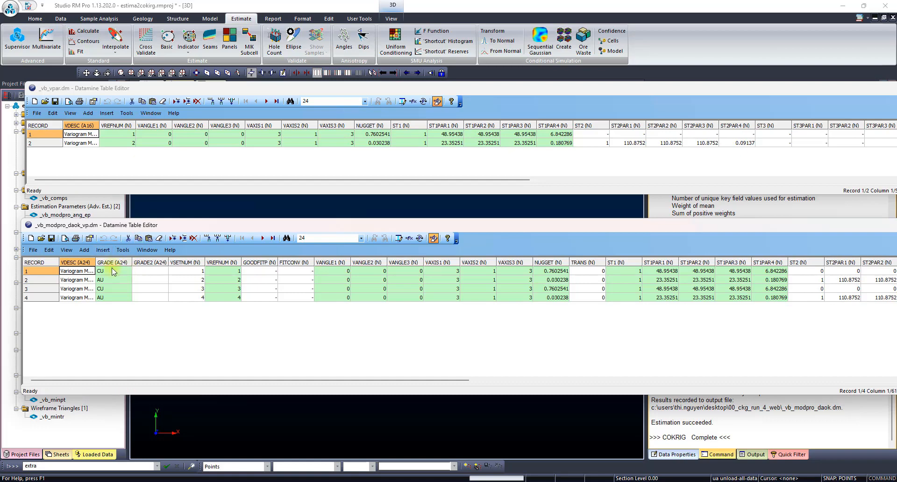
- Insert a new first record in the _vb_modpro_daok_vp table and paste a copy of the first CU variogram record into it
click(48, 272)
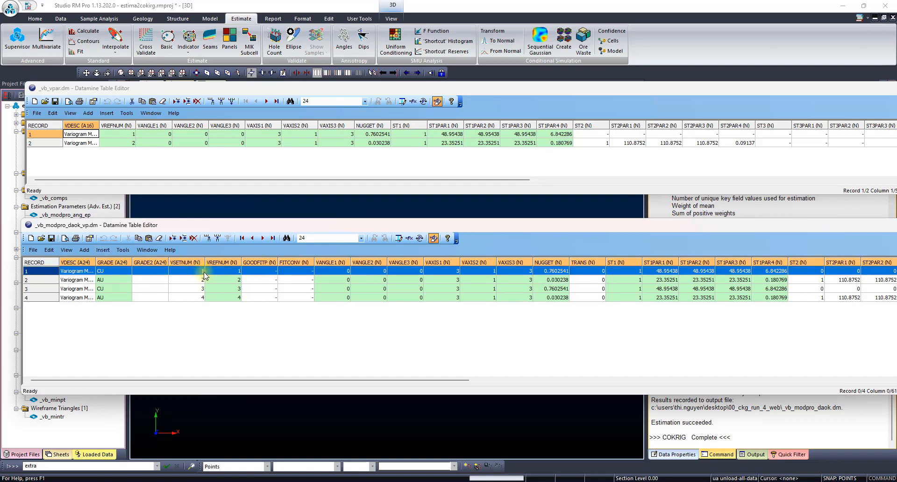
click(99, 250)
click(112, 261)
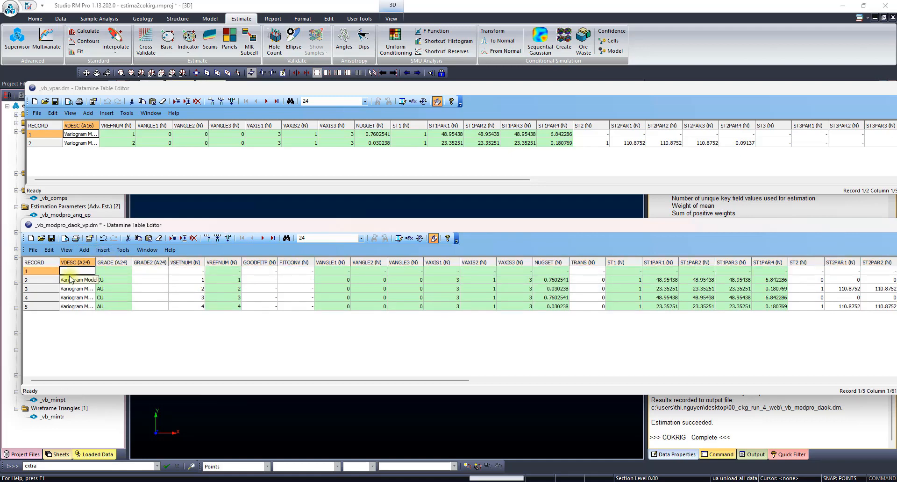
click(42, 280)
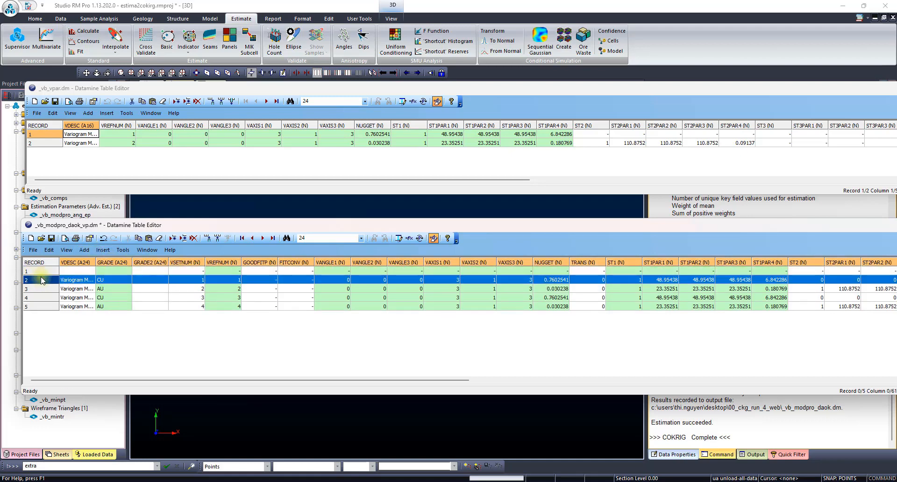
click(52, 273)
key(ctrl+v)
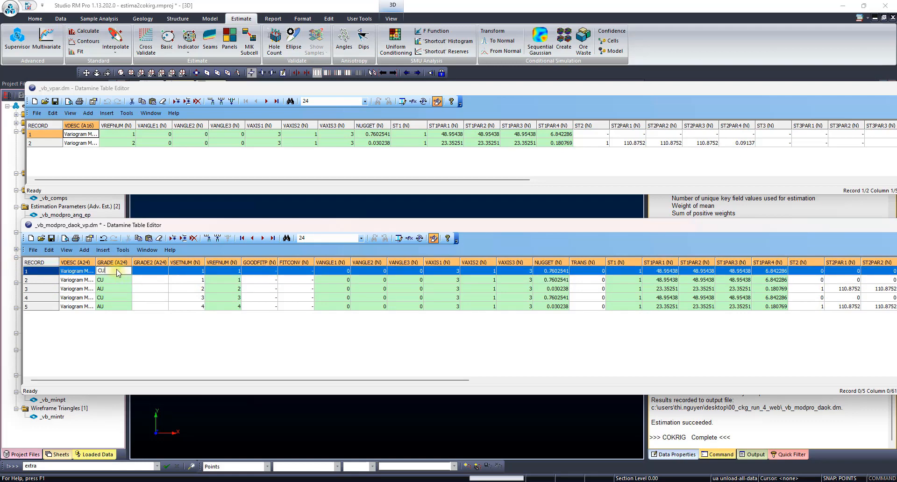
- In the copied first record, set GRADE to CU_CUT and both VSETNUM and VREFNUM to 5
text(_CUT)
double_click(196, 271)
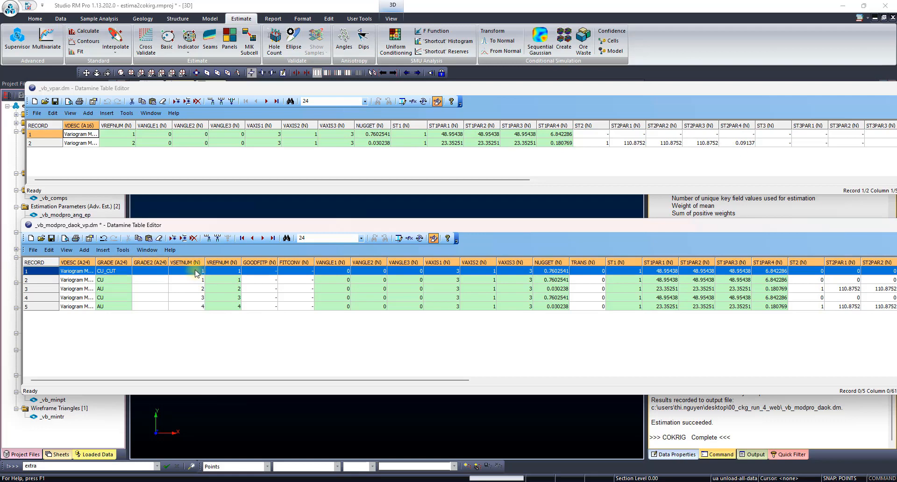
text(5)
double_click(236, 271)
text(5)
click(188, 280)
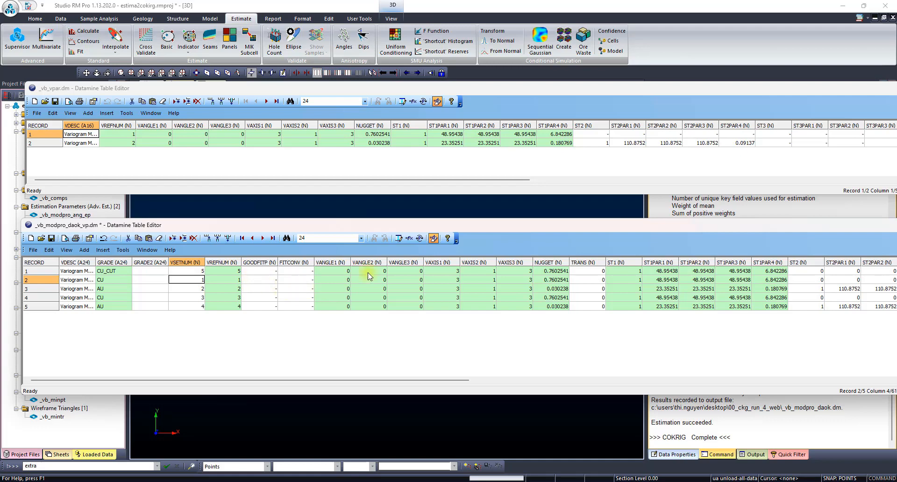
- Close the _vb_modpro_daok_vp and _vb_vpar variogram tables
drag(781, 224, 533, 259)
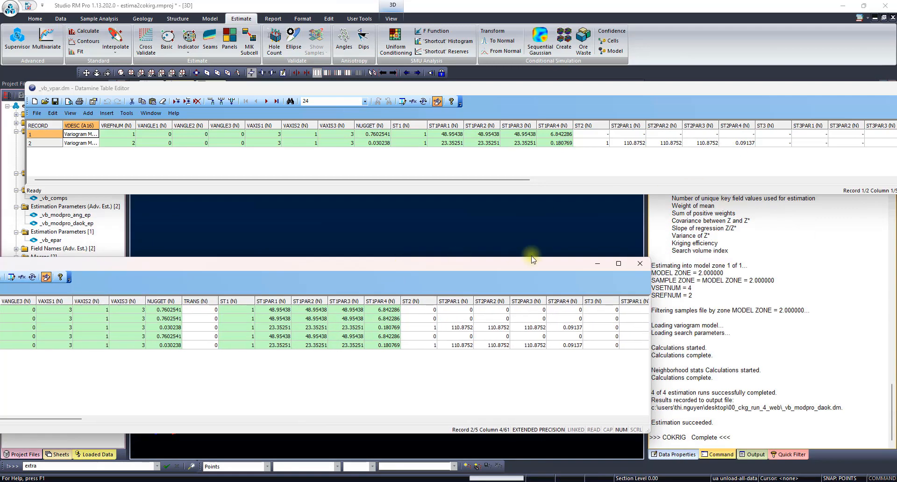
click(640, 263)
click(151, 371)
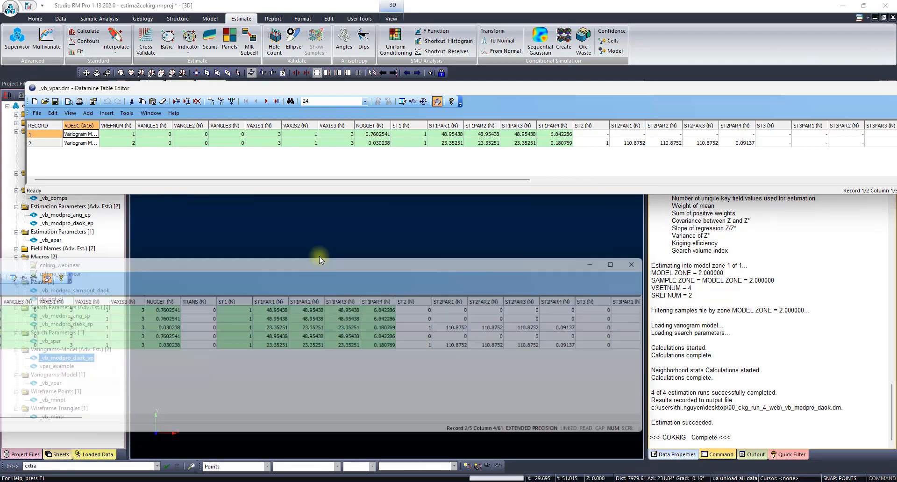
drag(769, 91, 416, 163)
click(680, 157)
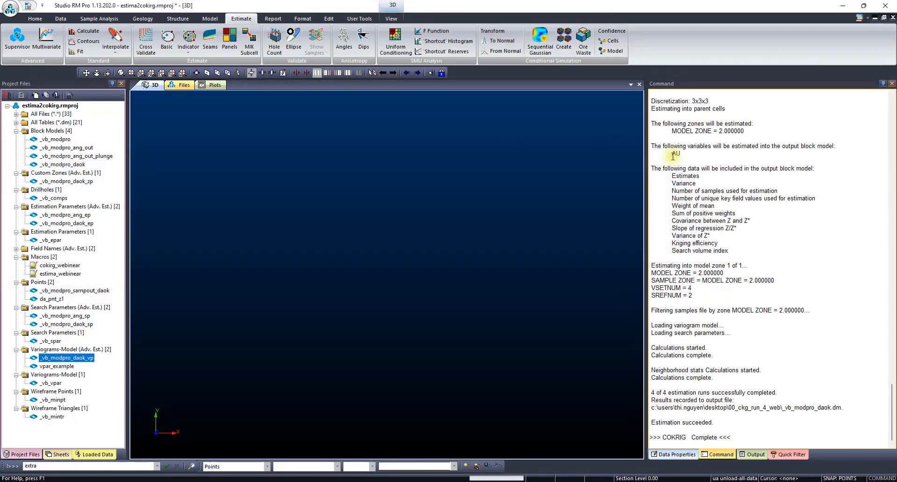